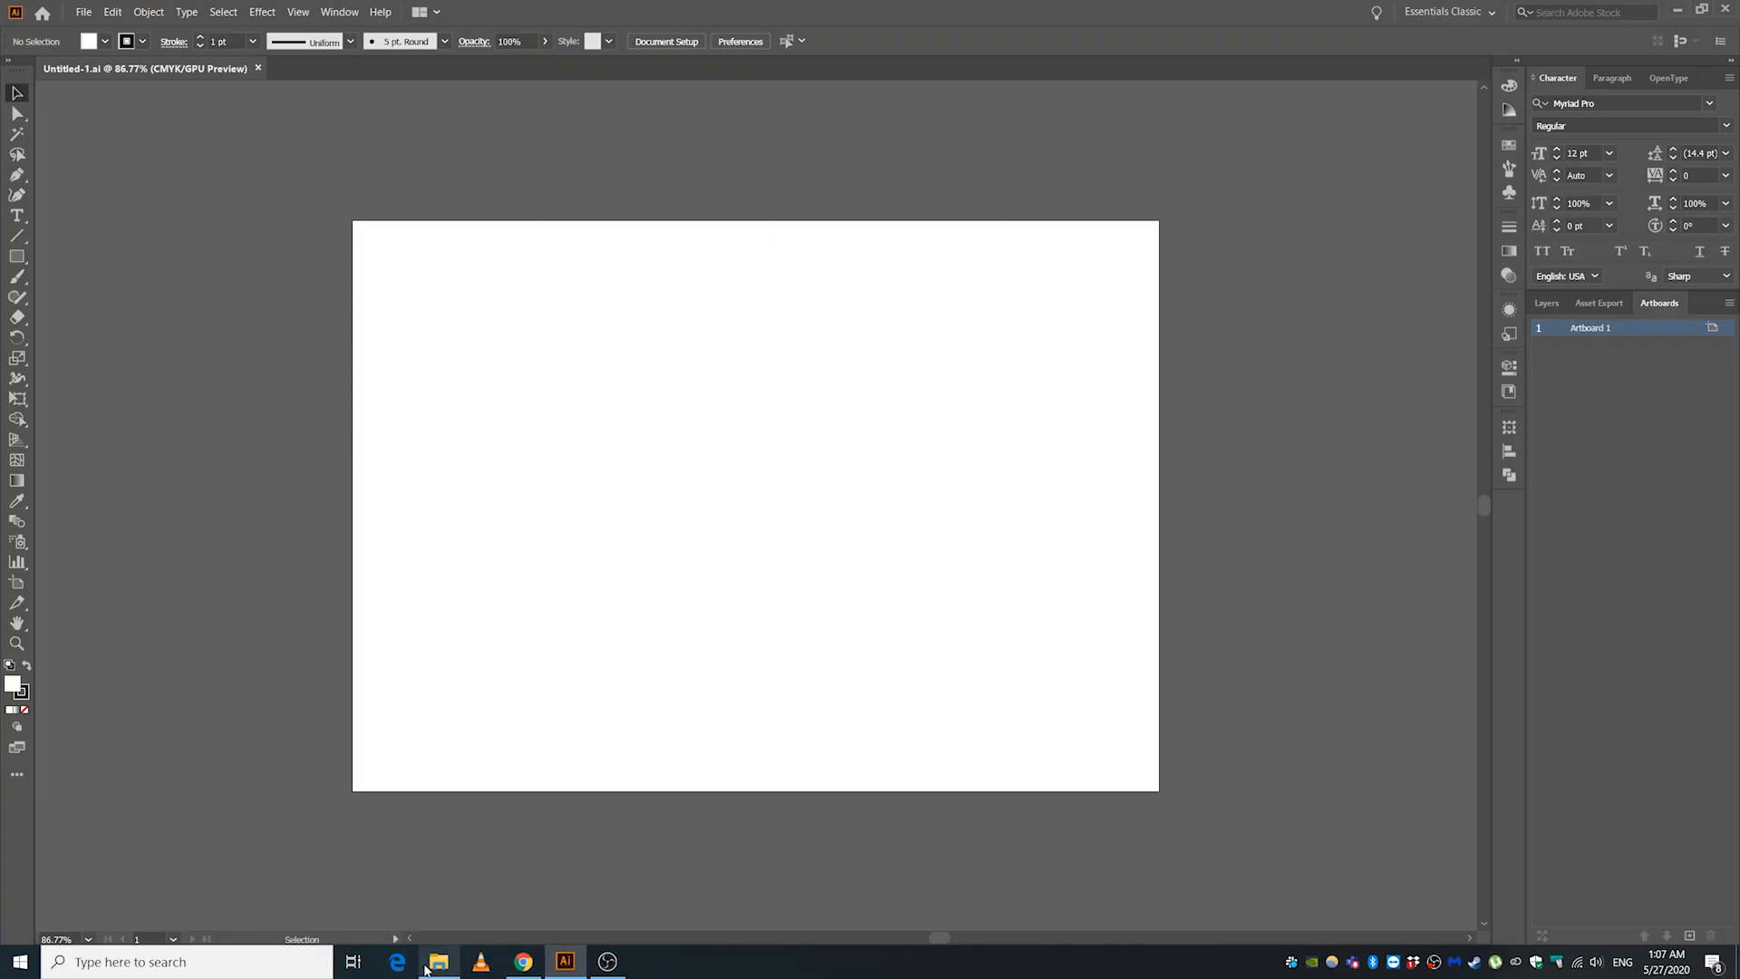
Import the R&A reference image from the Giveaway Winner folder, scale it to about 169 pt square and place it near the artboard's left edge.
mouse_move(426, 968)
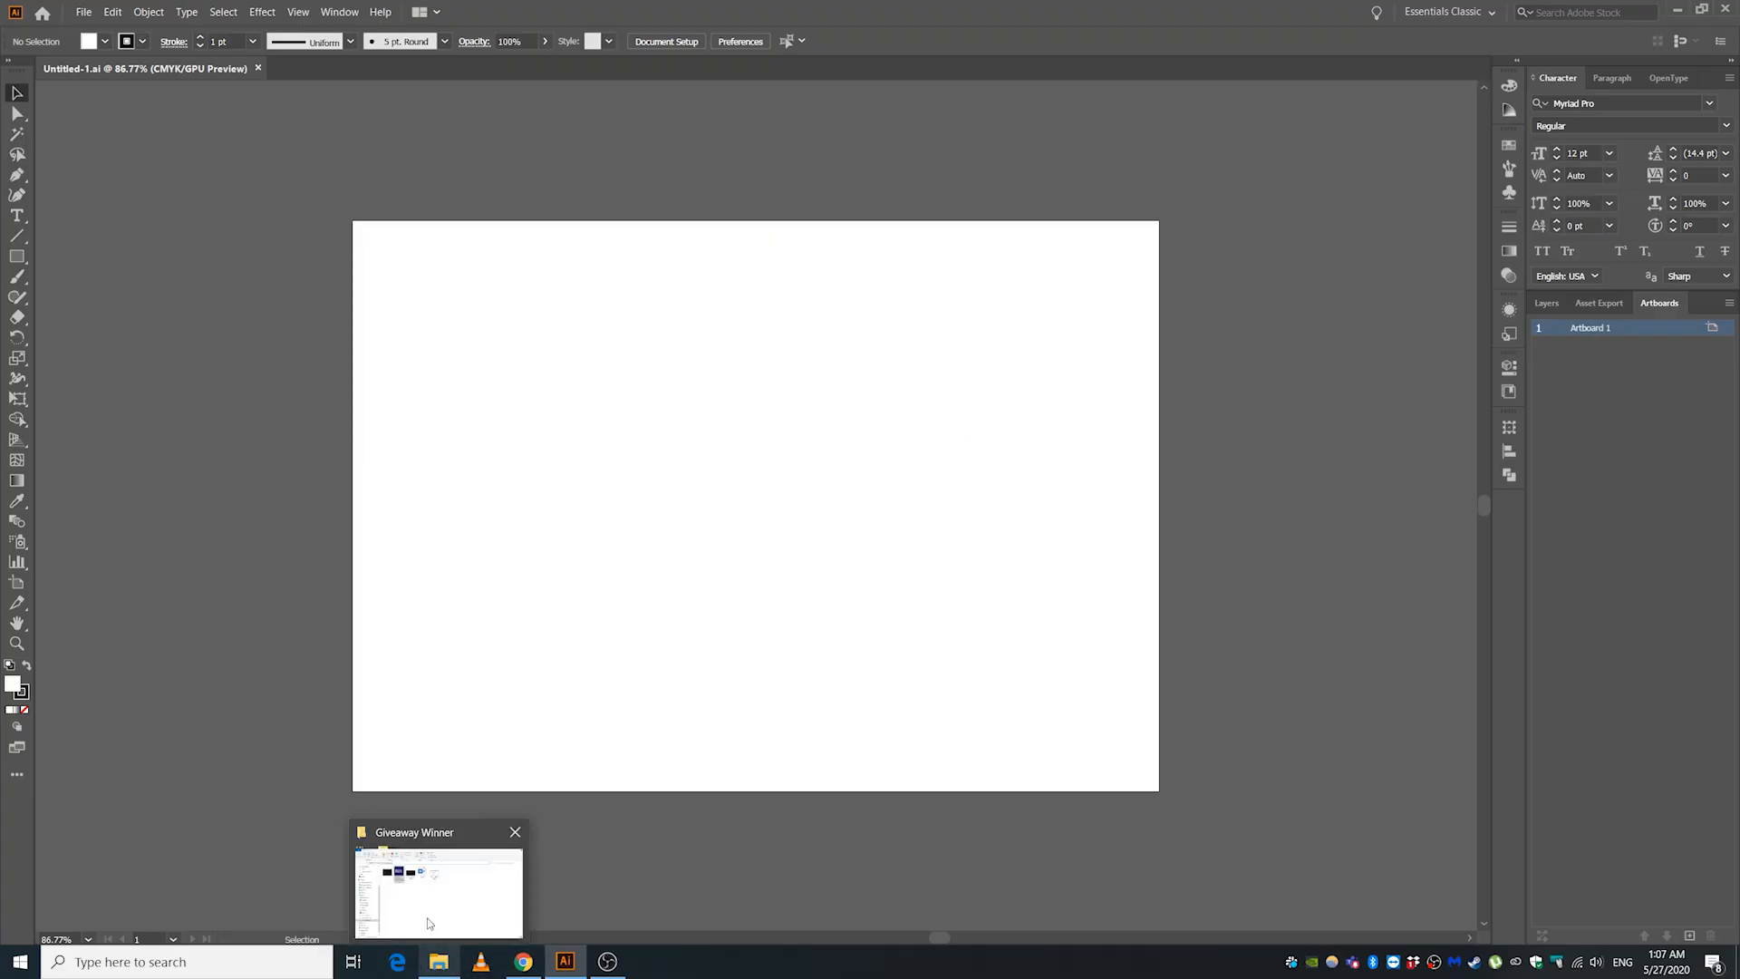
left_click(435, 888)
left_click_drag(746, 335, 169, 268)
left_click_drag(490, 535, 875, 580)
left_click_drag(967, 696, 868, 592)
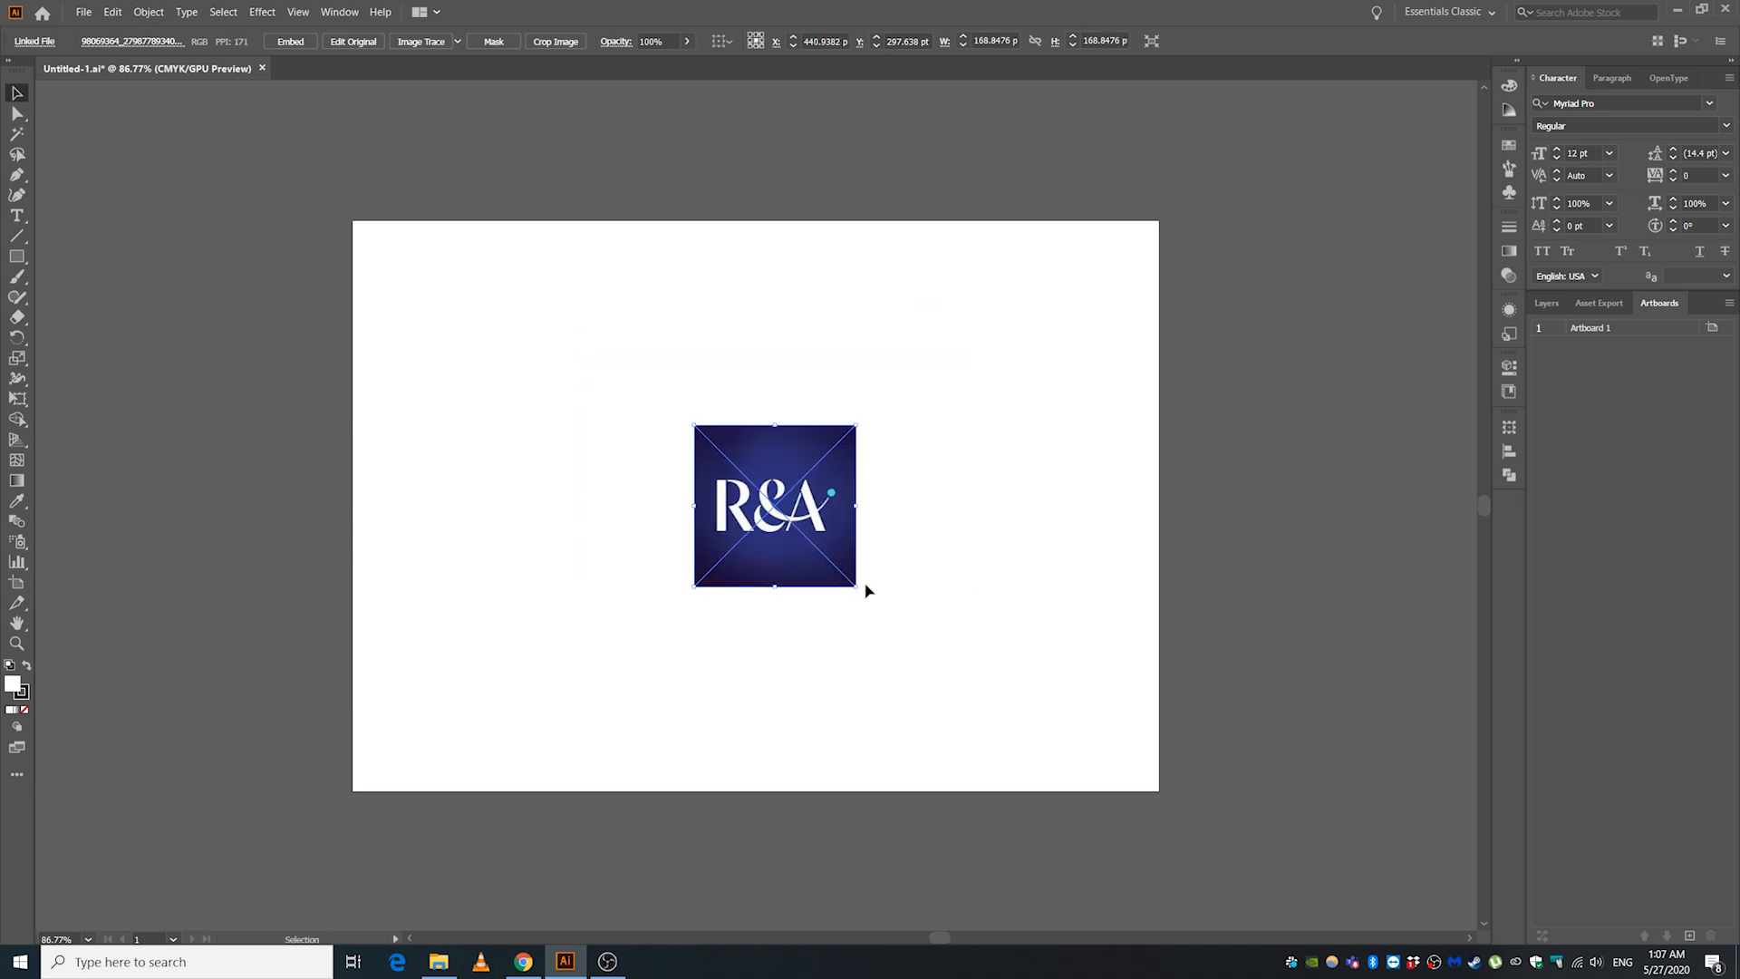
left_click_drag(487, 511, 486, 510)
scroll(487, 510, "up", 4)
left_click(750, 563)
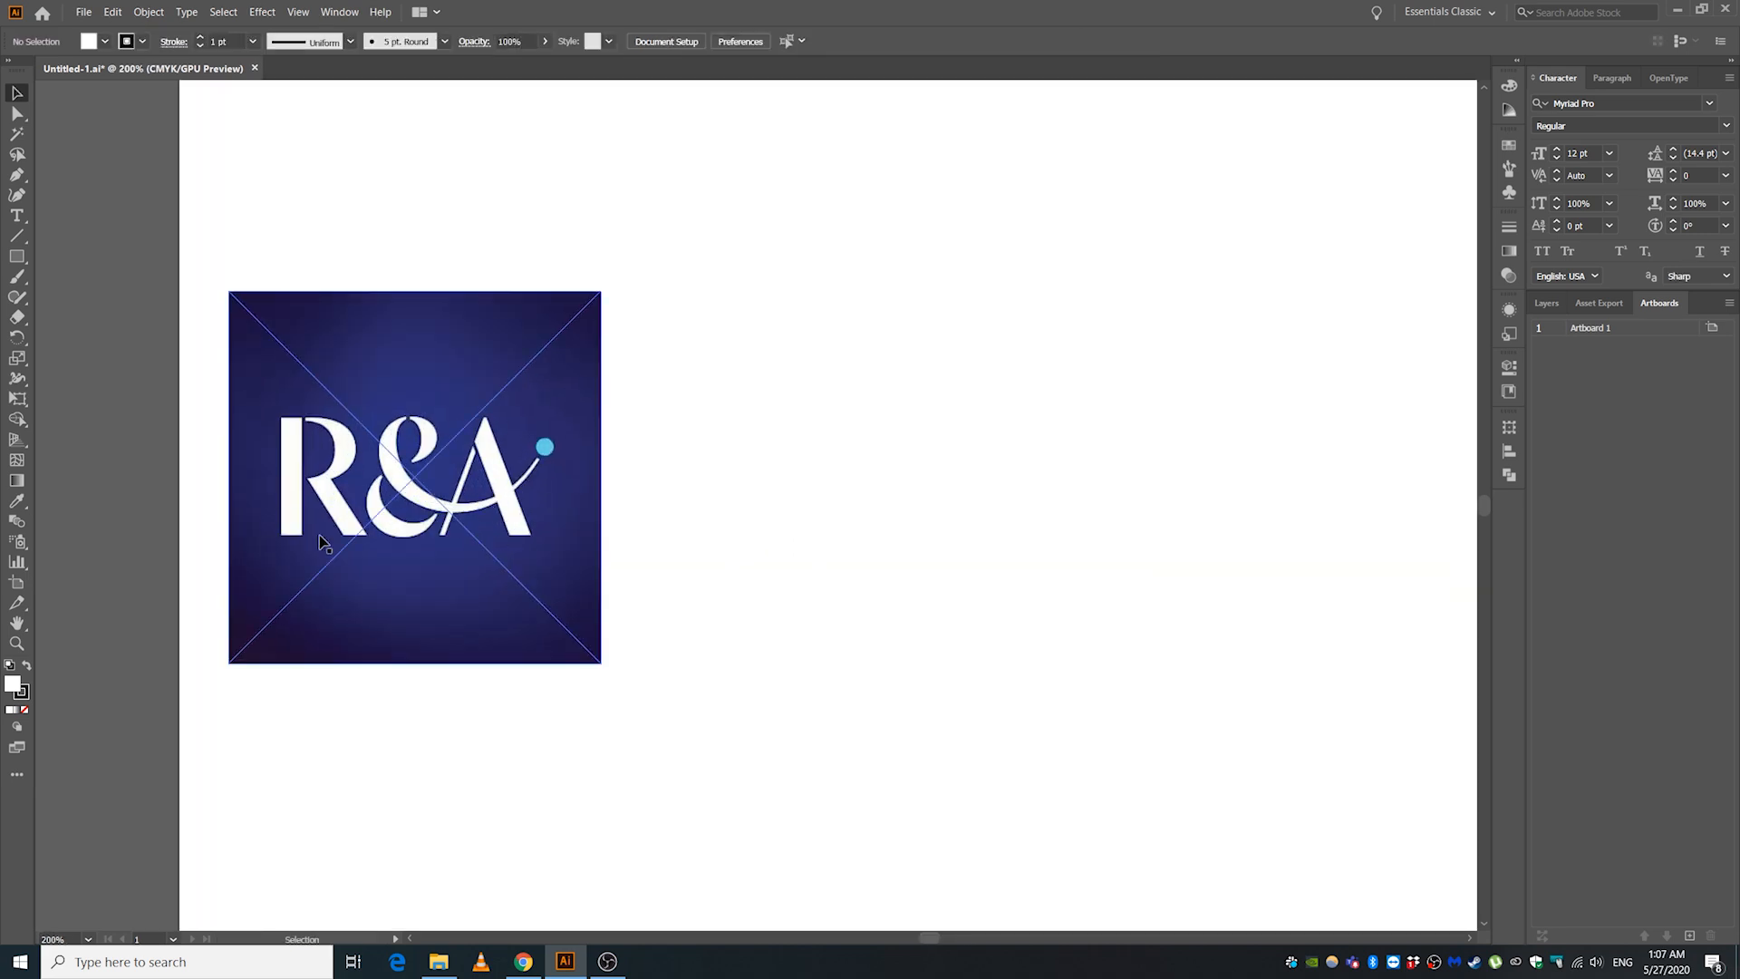
scroll(529, 568, "right", 2)
Add a text letter "R" beside the reference image and enlarge it to about 164 pt.
left_click(18, 216)
left_click(832, 488)
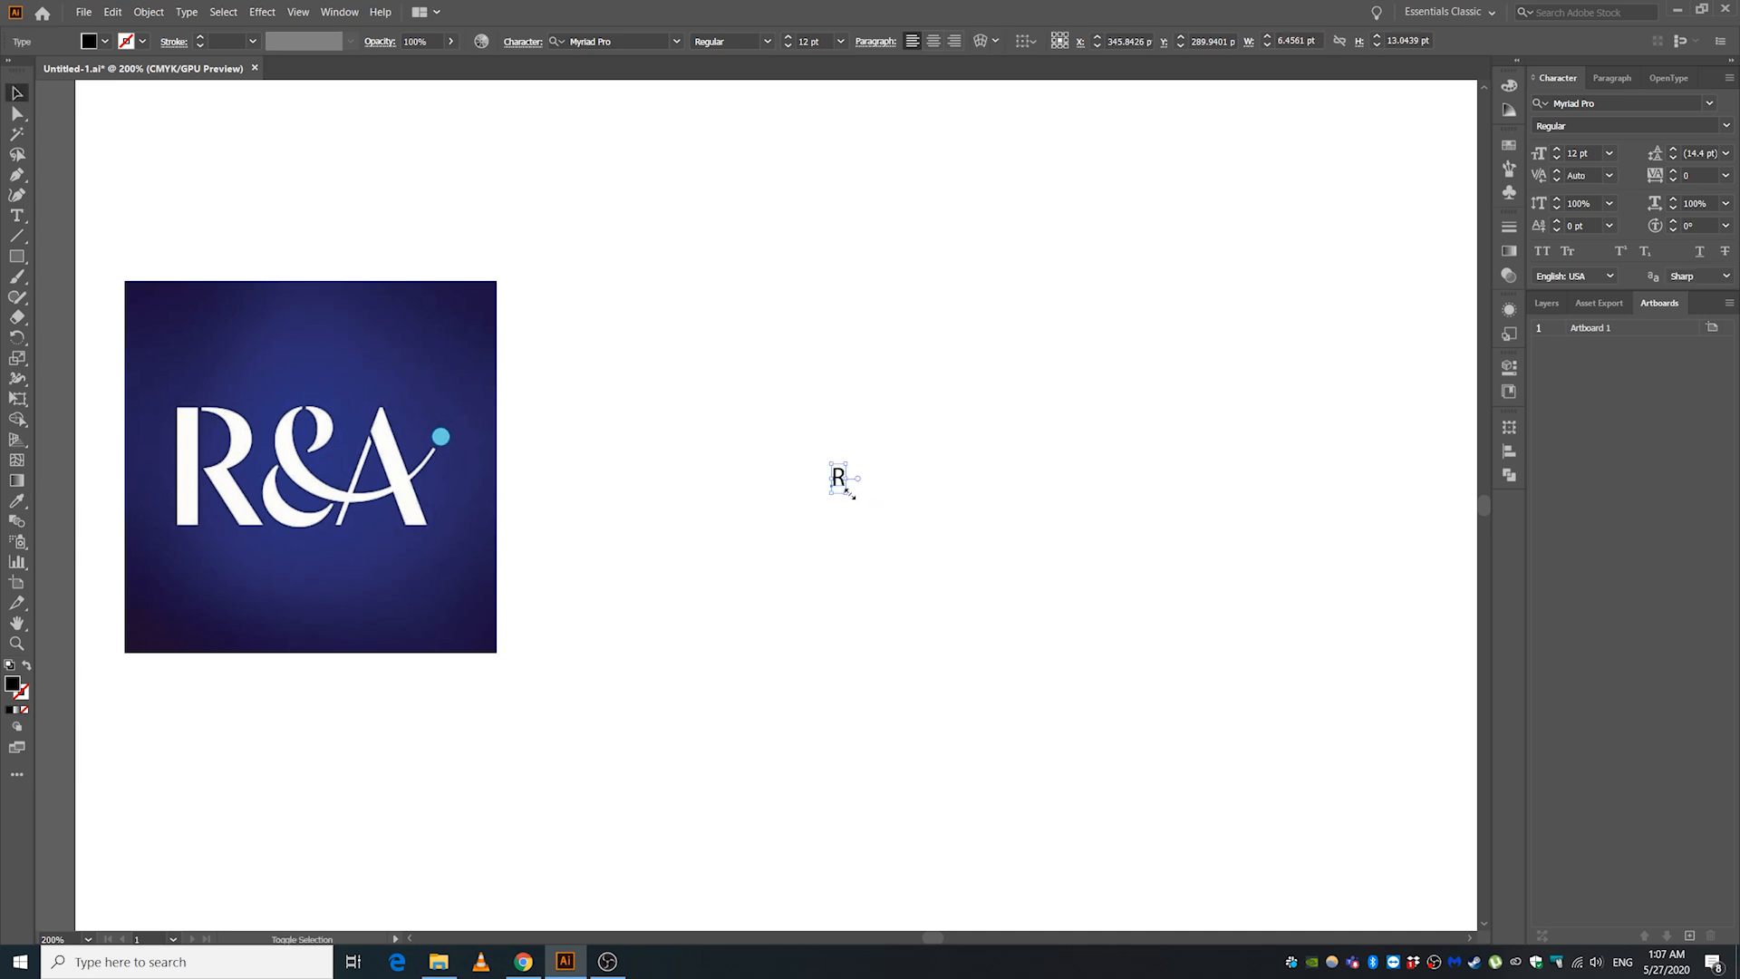
left_click_drag(924, 463, 1118, 260)
left_click_drag(1070, 499, 994, 478)
Duplicate the R twice, change the copies to "&" and "A", and move all three letters closer to the reference image.
left_click_drag(886, 450, 1275, 528, "alt")
key("t")
double_click(1078, 451)
type("&")
key("Escape")
double_click(1276, 527)
type("A")
key("Escape")
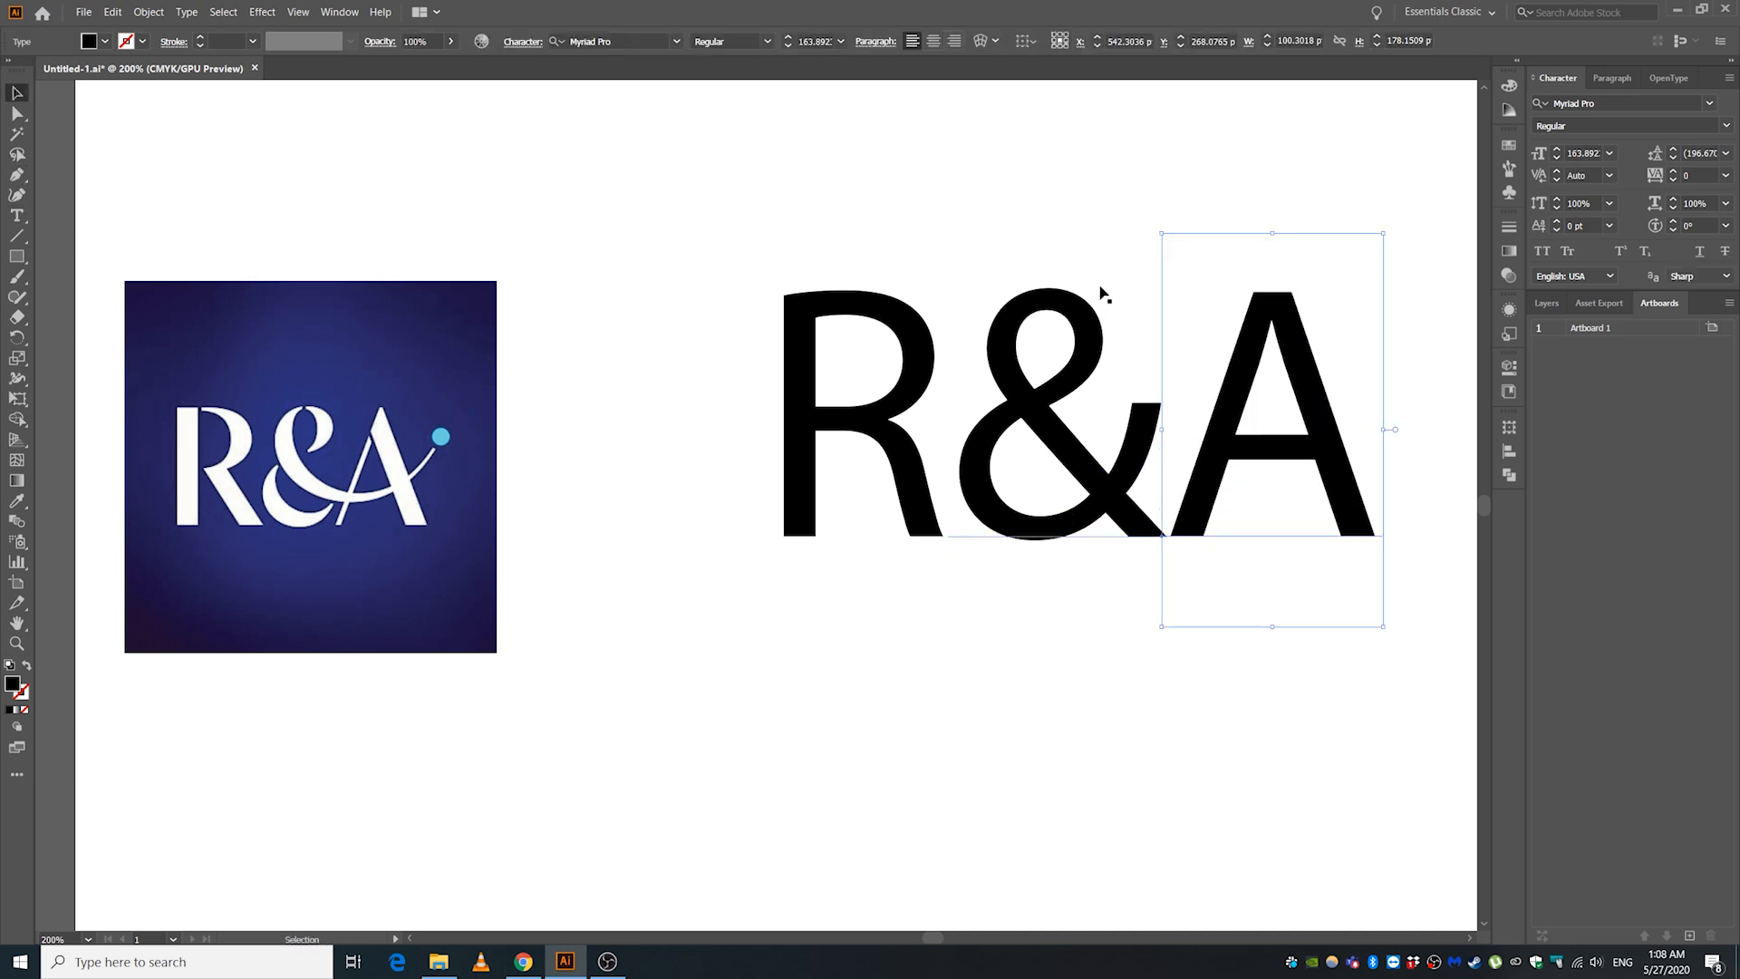
left_click_drag(1429, 182, 906, 399)
left_click_drag(955, 464, 745, 509)
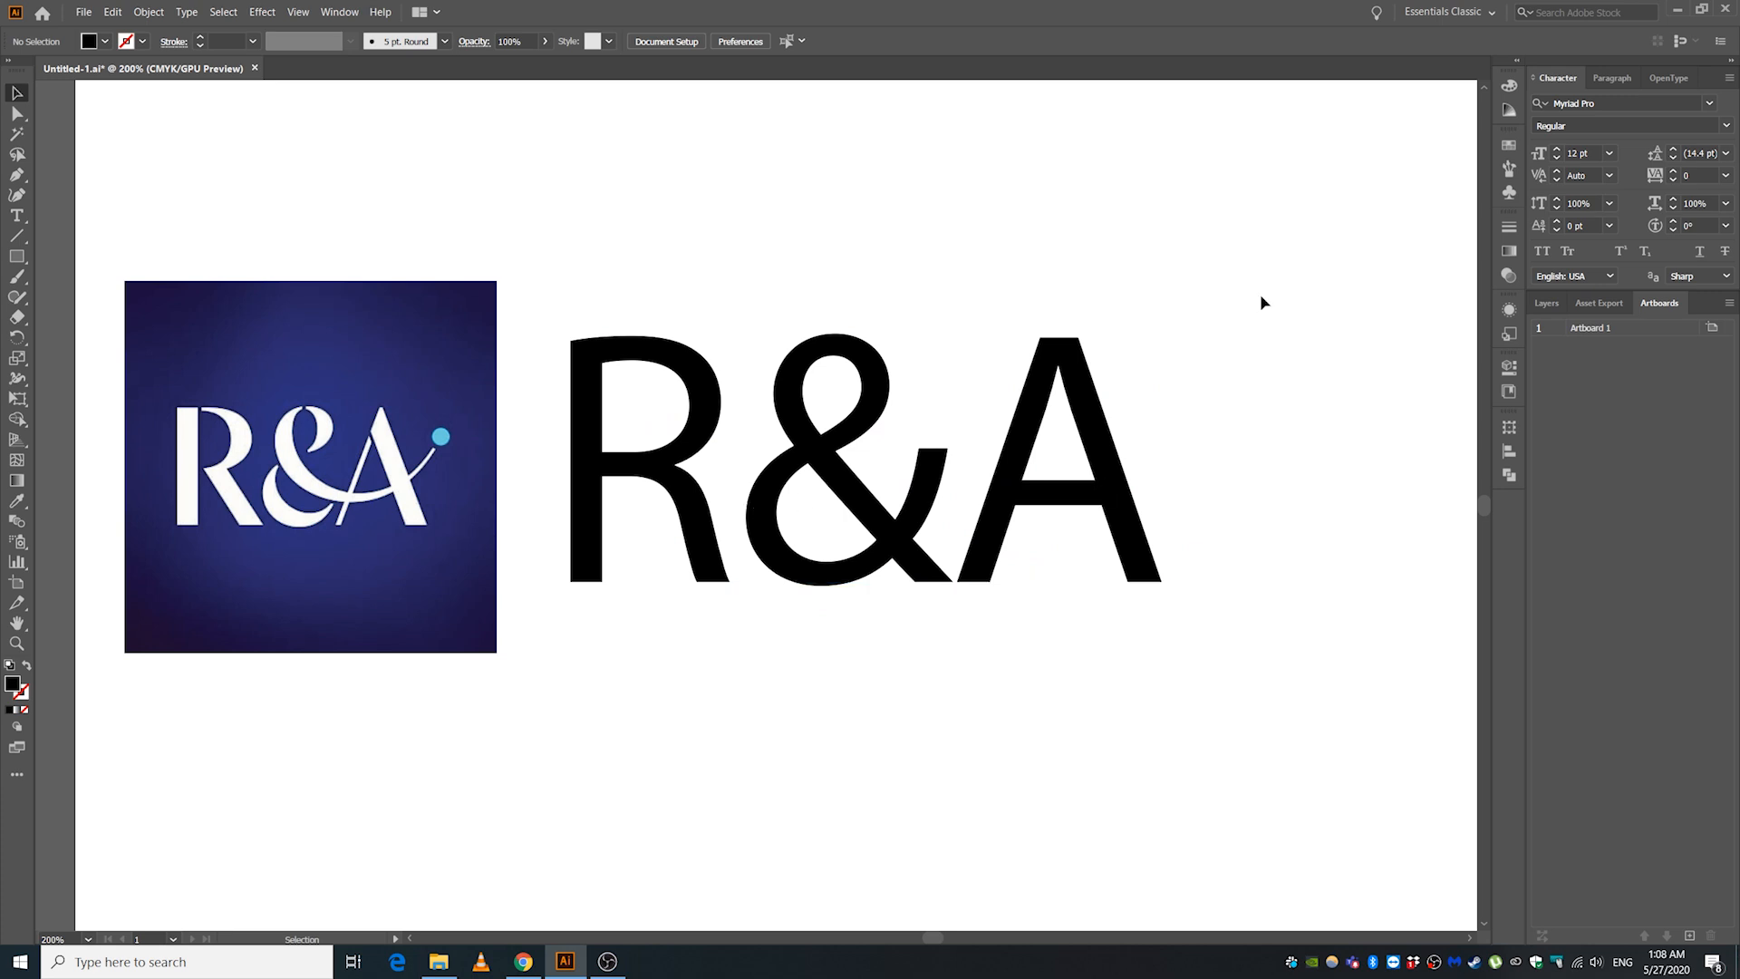
Browse the font list for the letter R and apply Century751 SeBd BT.
left_click(652, 450)
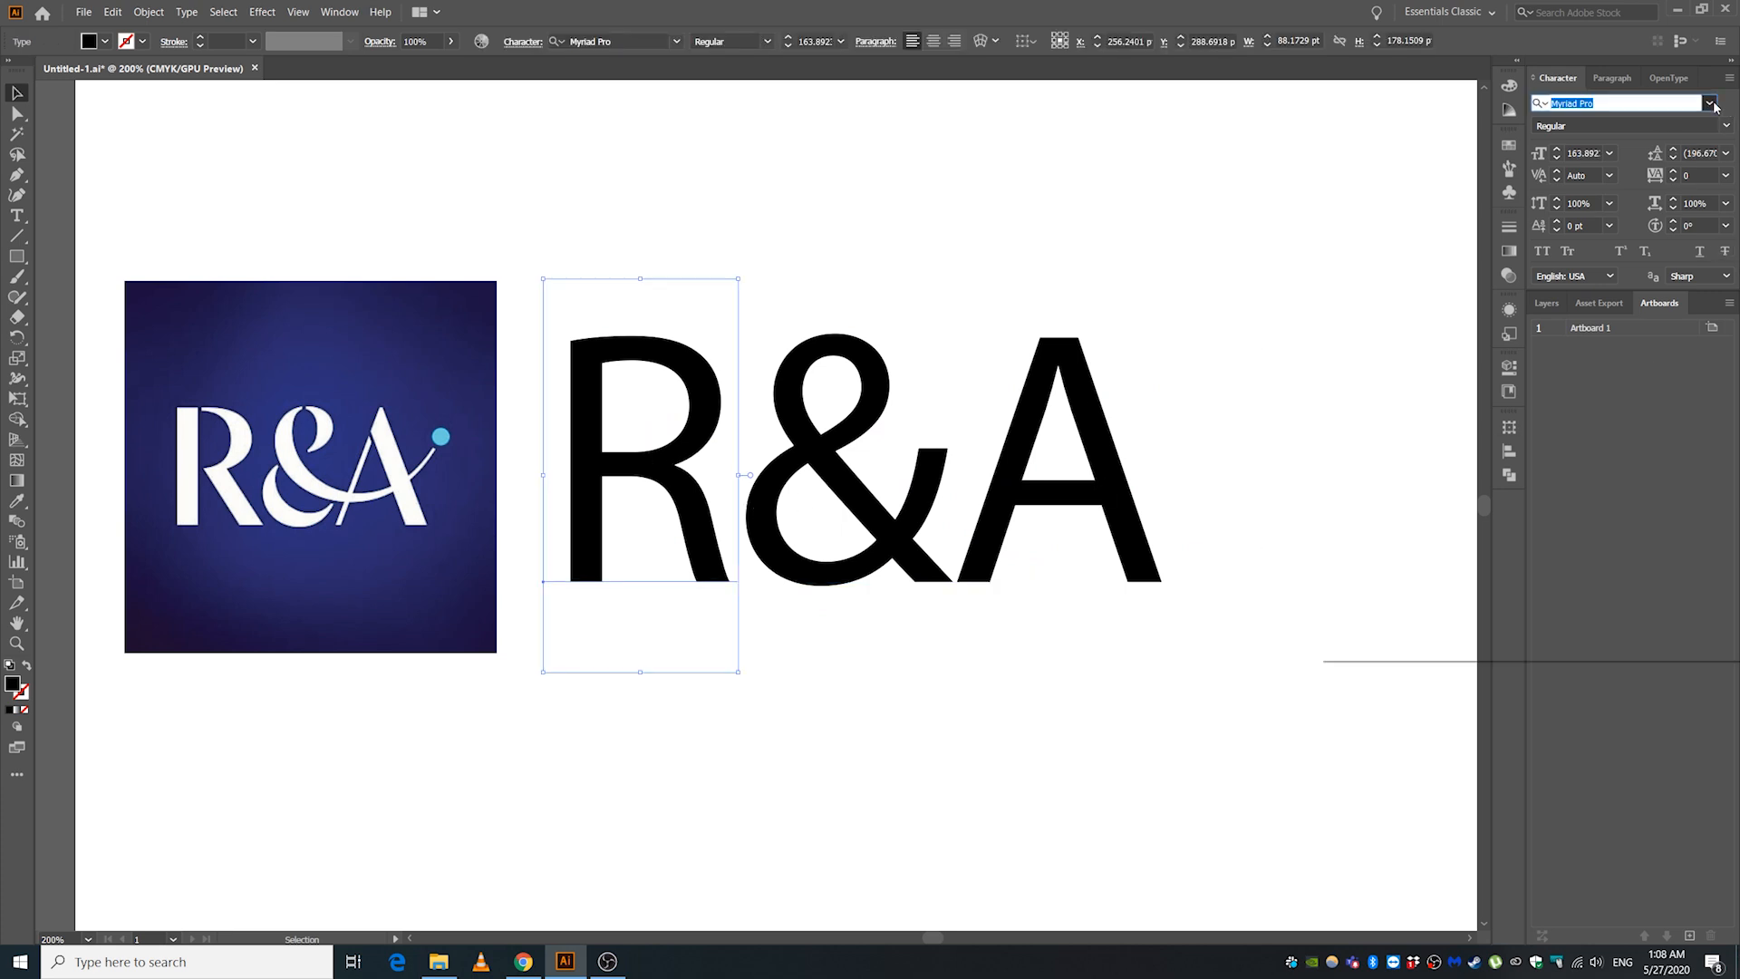
left_click(1709, 103)
scroll(1628, 307, "down", 10)
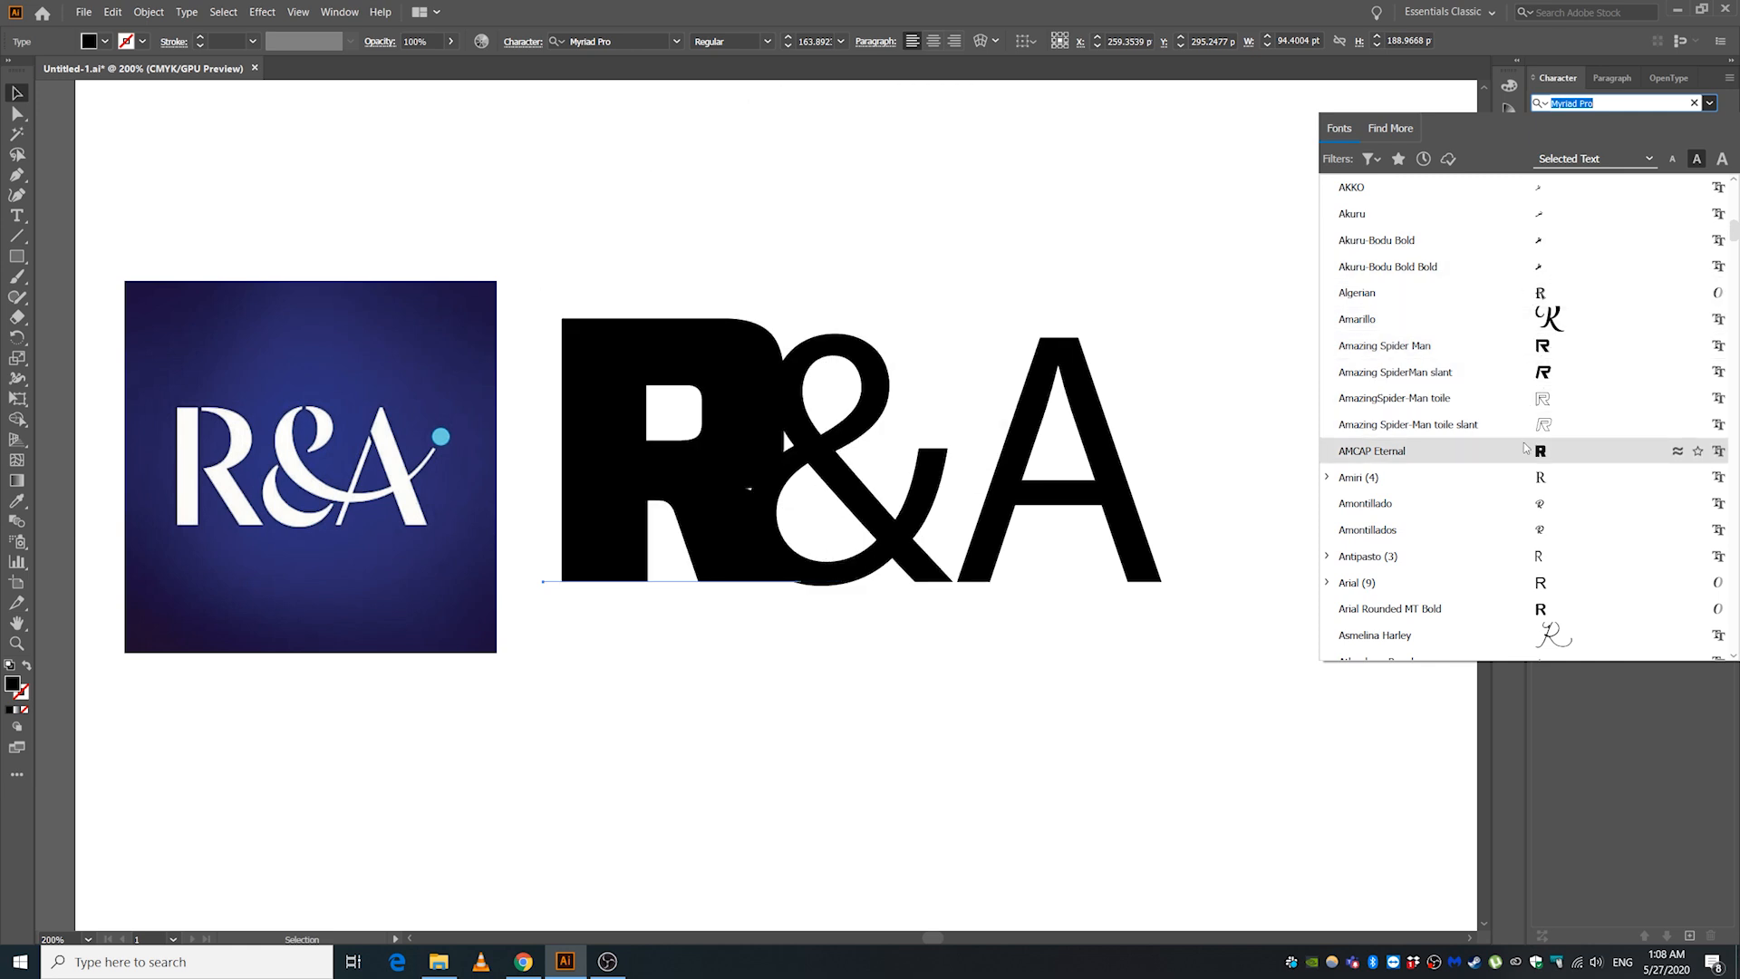
scroll(1531, 363, "down", 8)
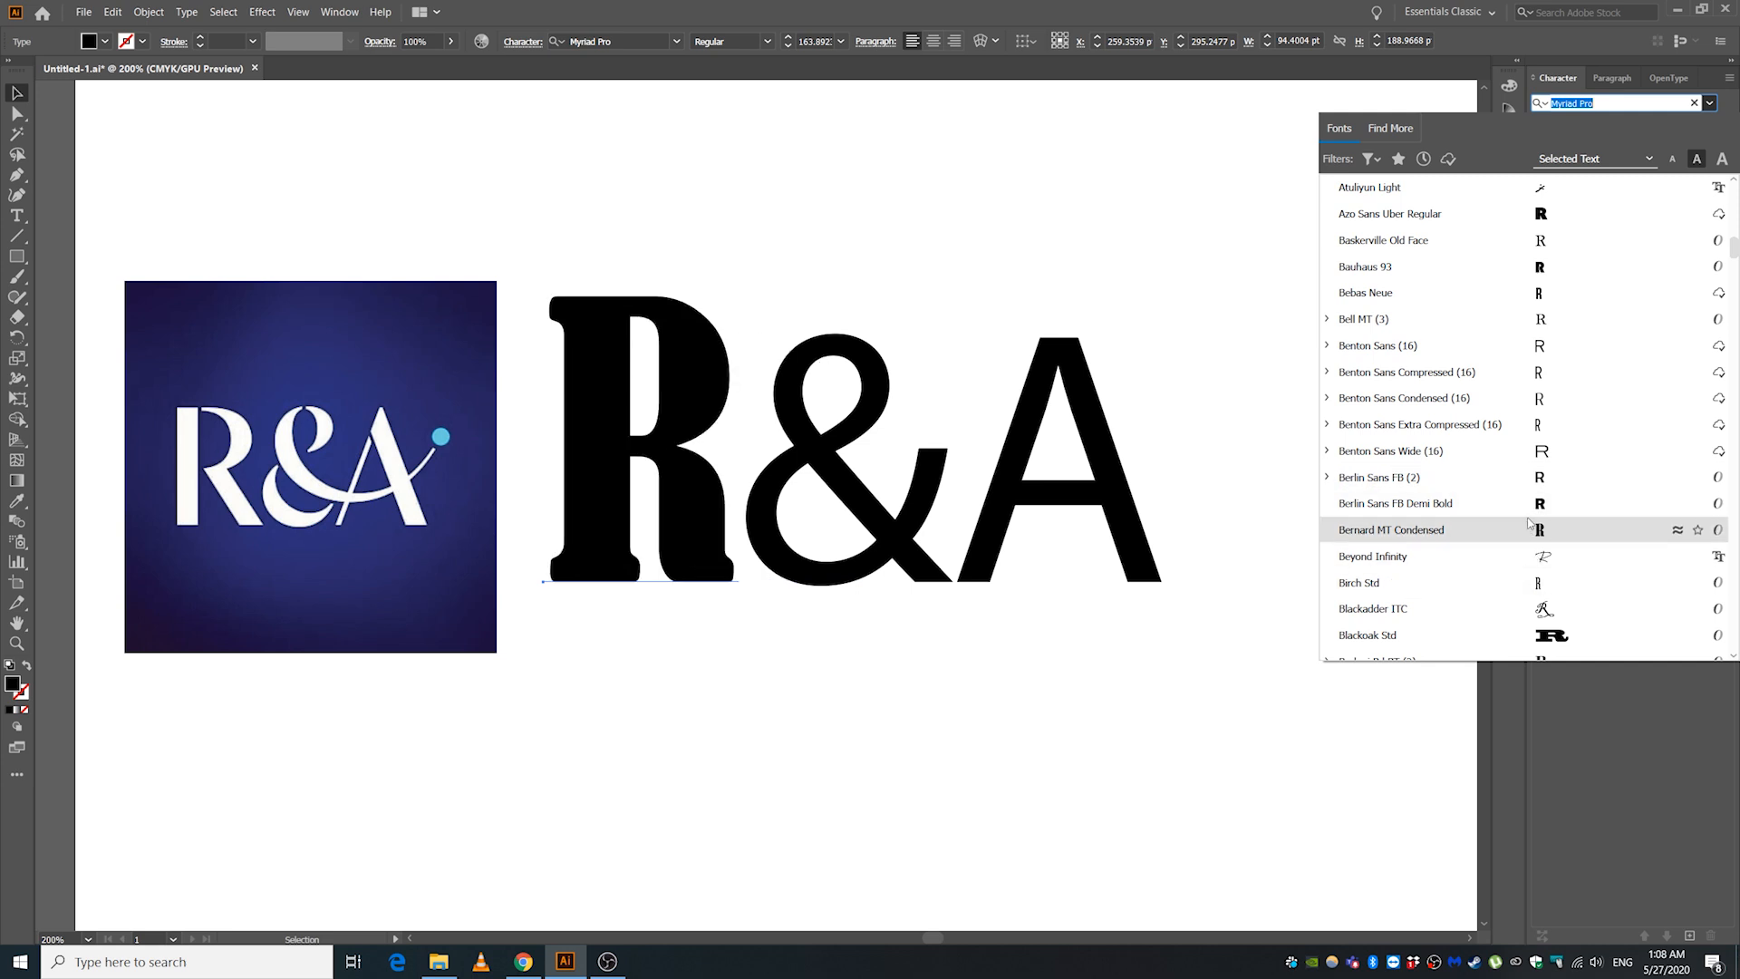
scroll(1522, 595, "down", 3)
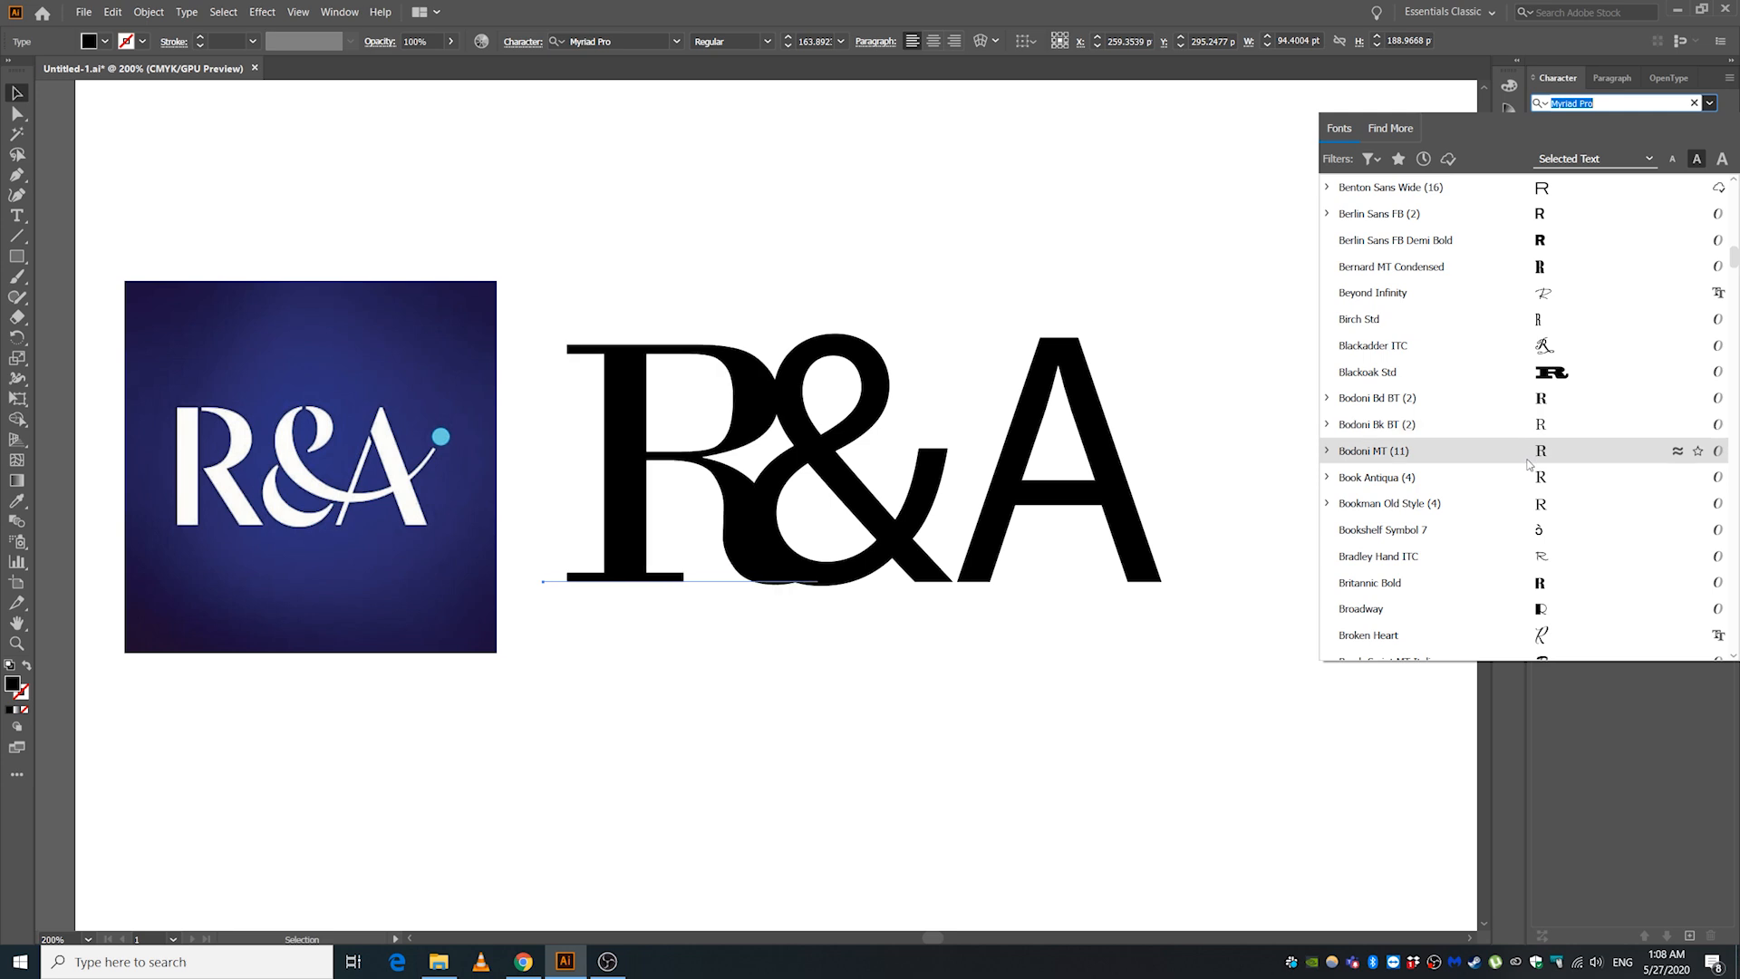
scroll(1530, 431, "down", 3)
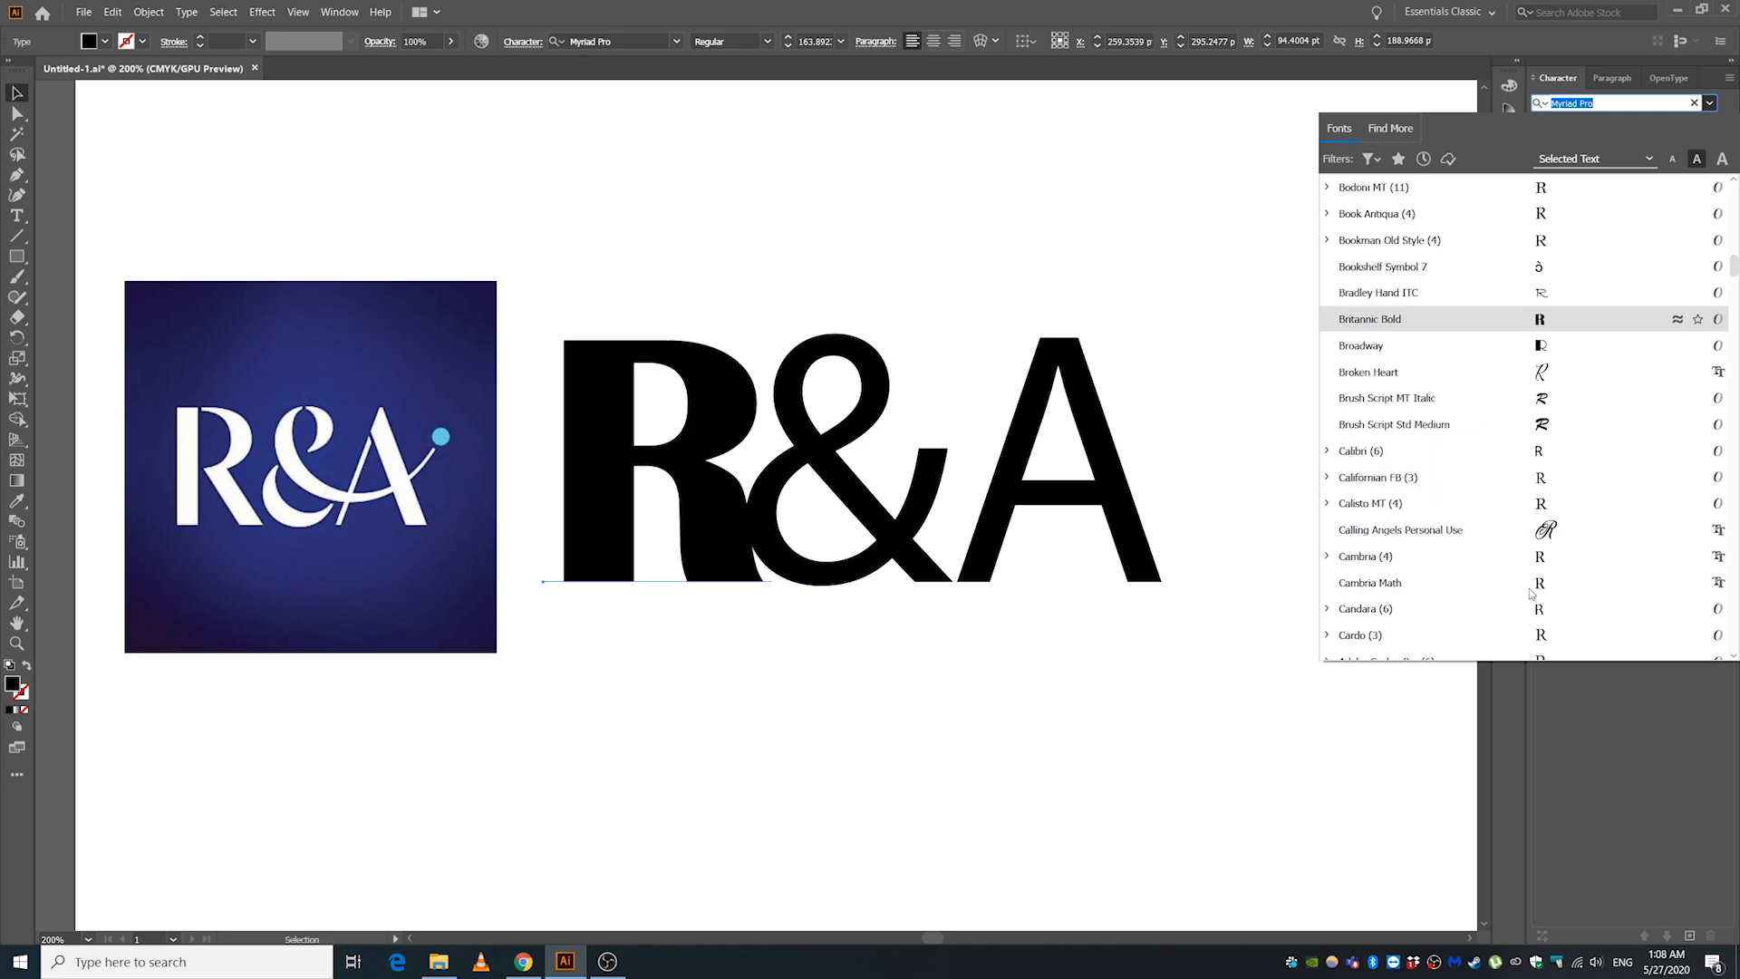
scroll(1517, 600, "down", 3)
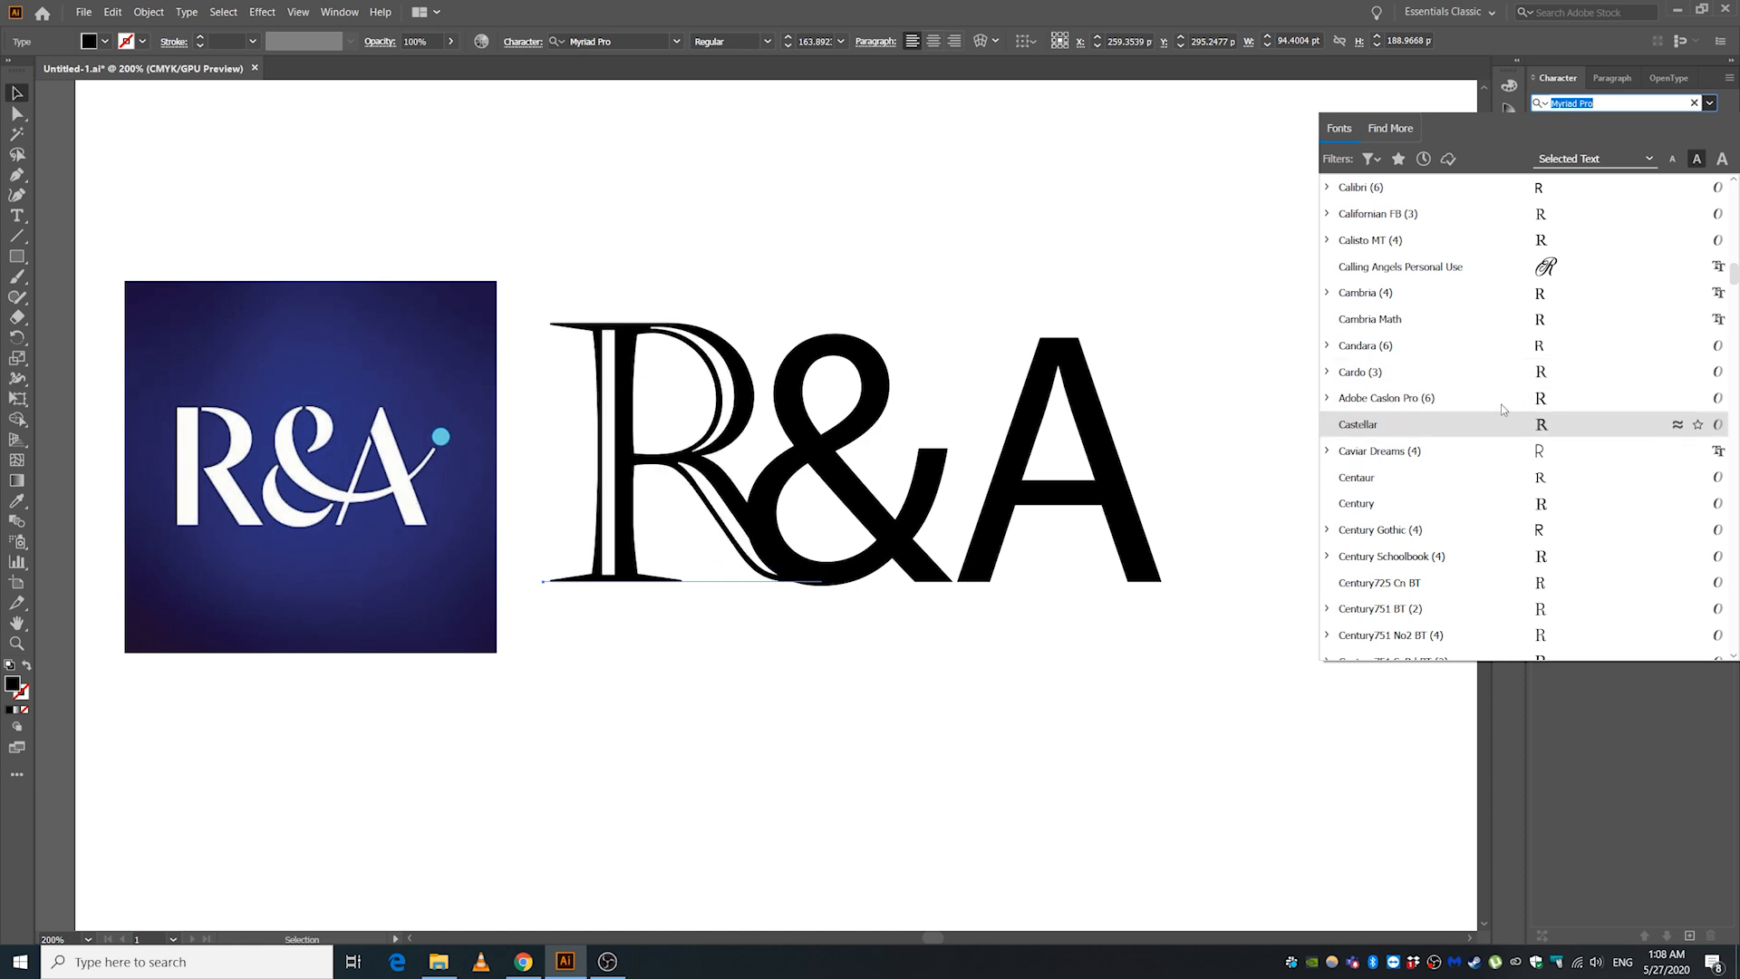
scroll(1508, 543, "down", 2)
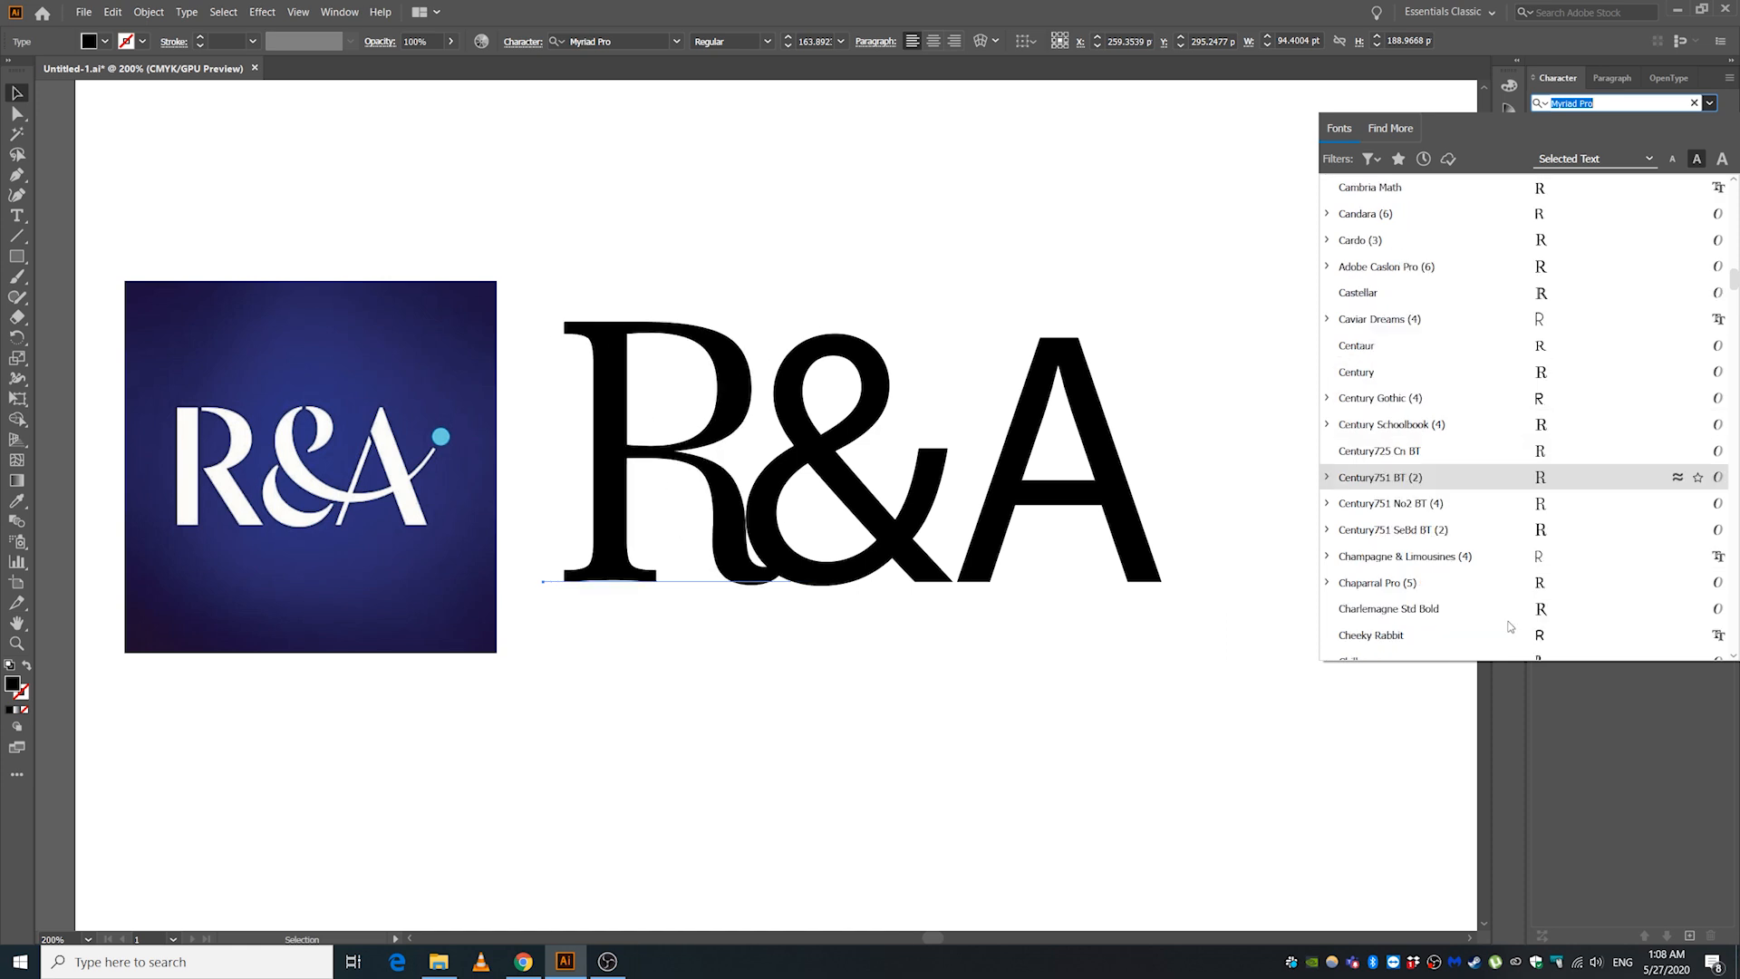
left_click(1515, 531)
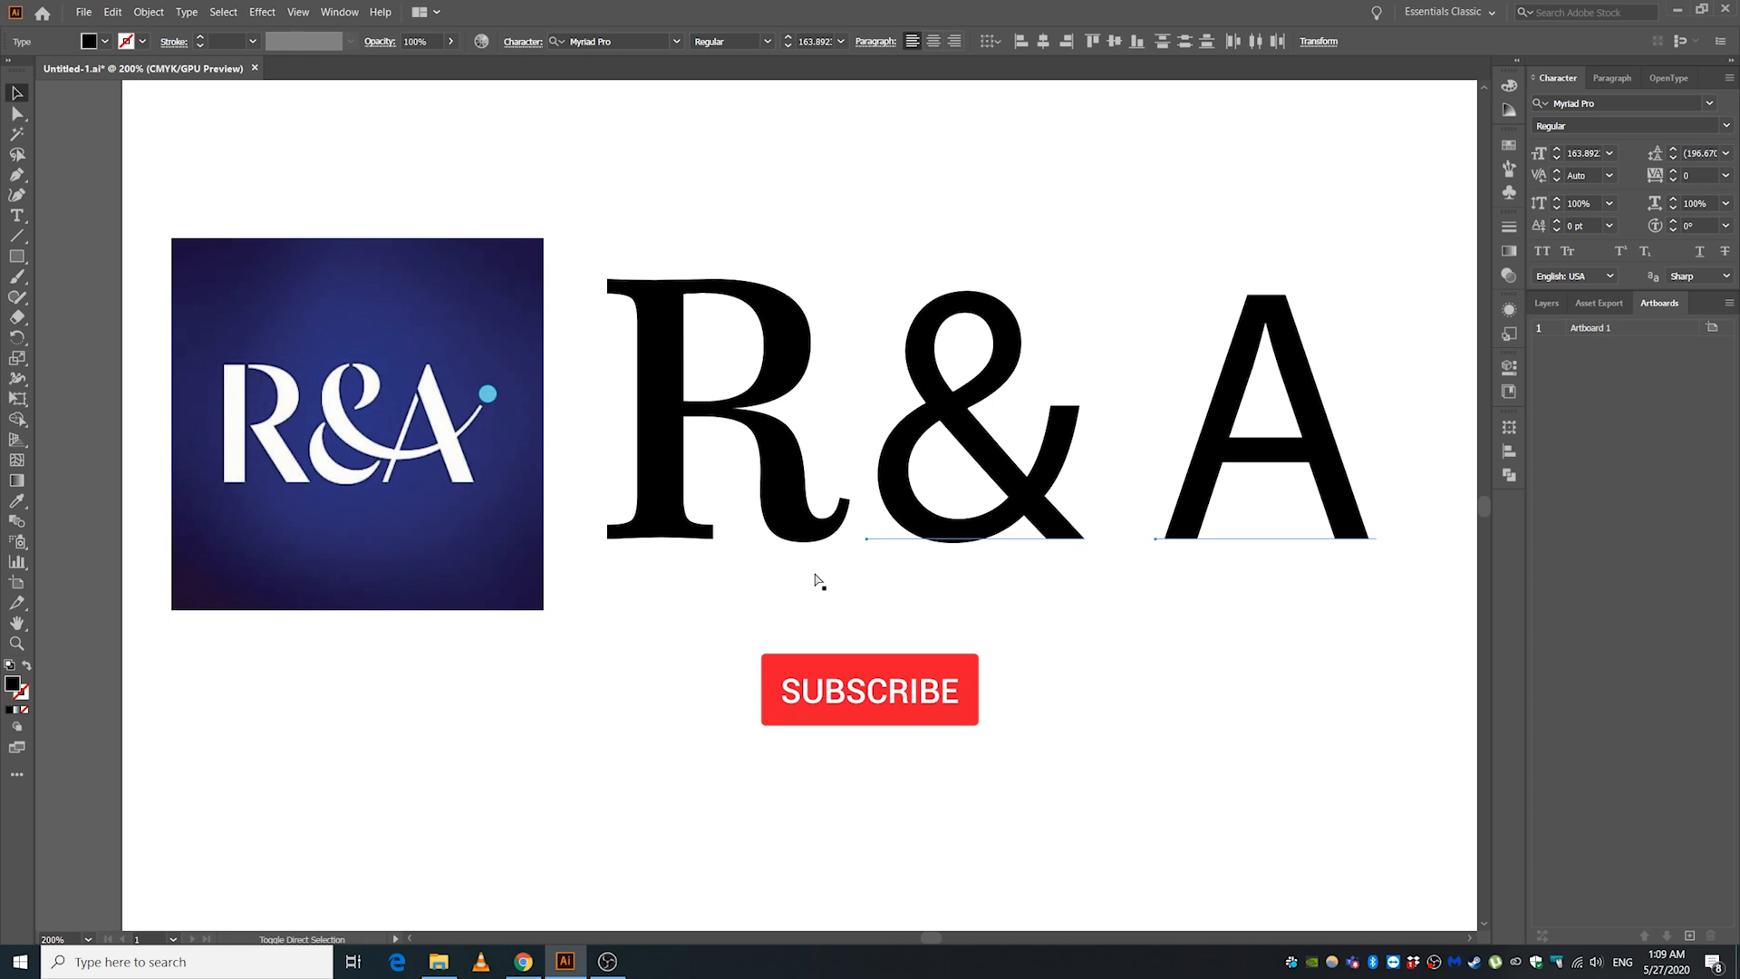
Change the copied A below the letters to the word "Fashions".
left_click(939, 610)
key("t")
left_click(634, 843)
type("Fa")
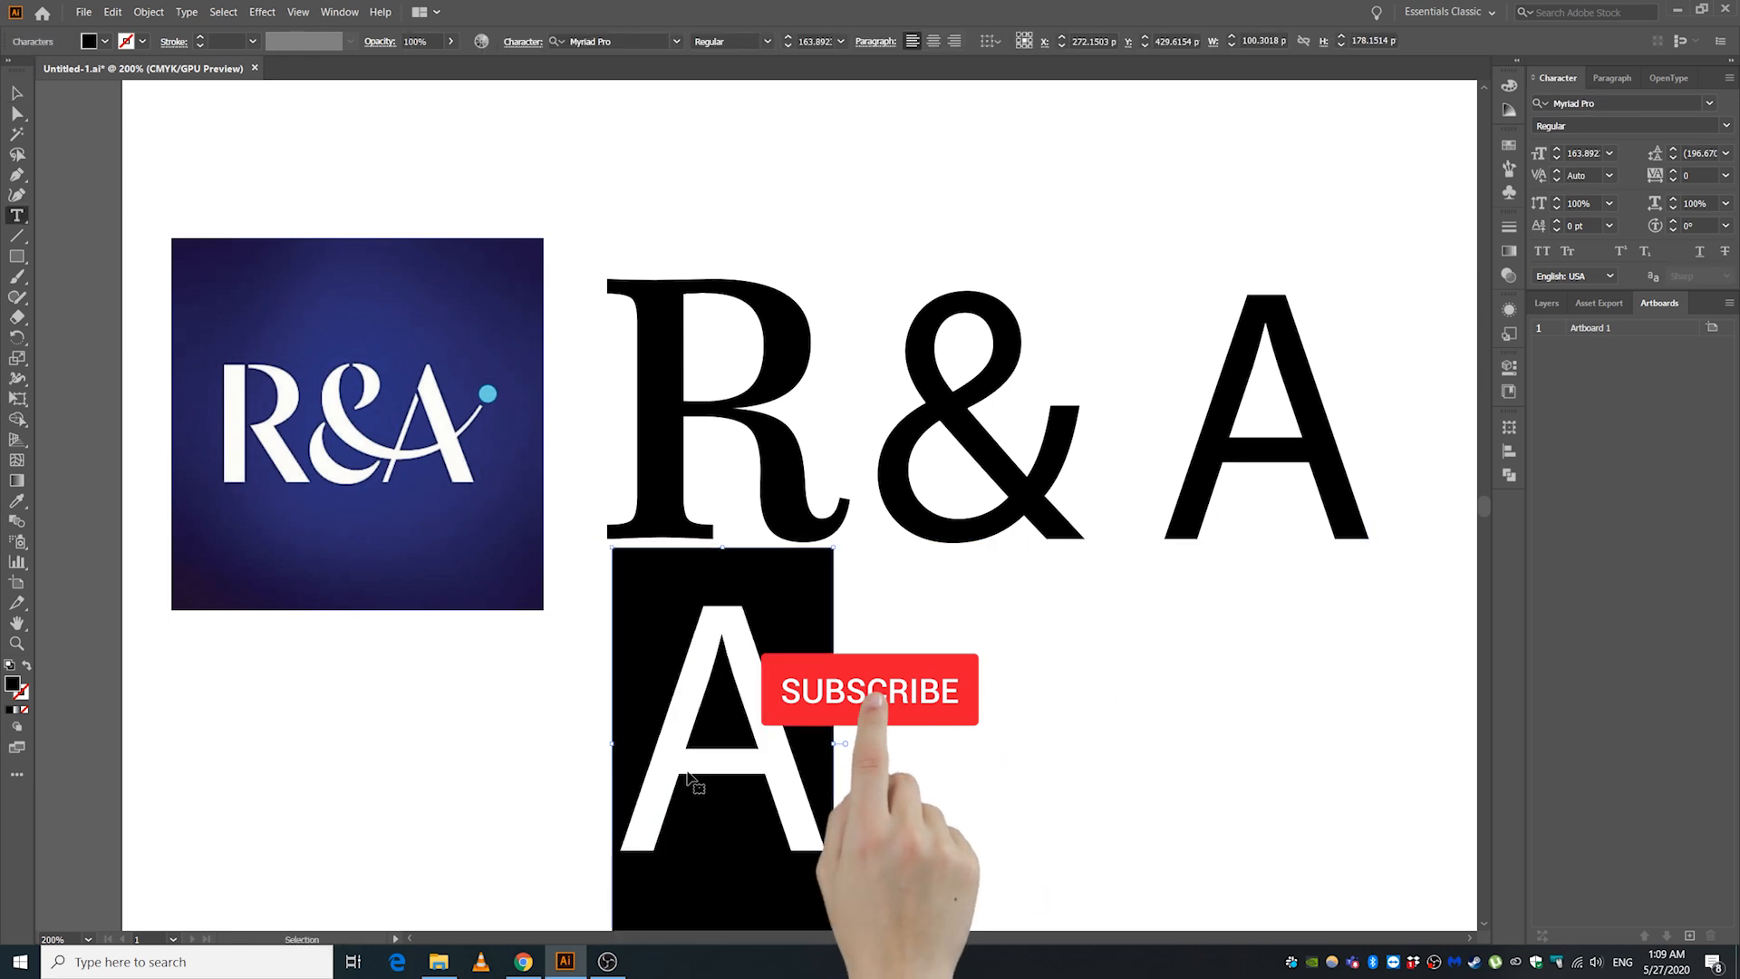
type("shions")
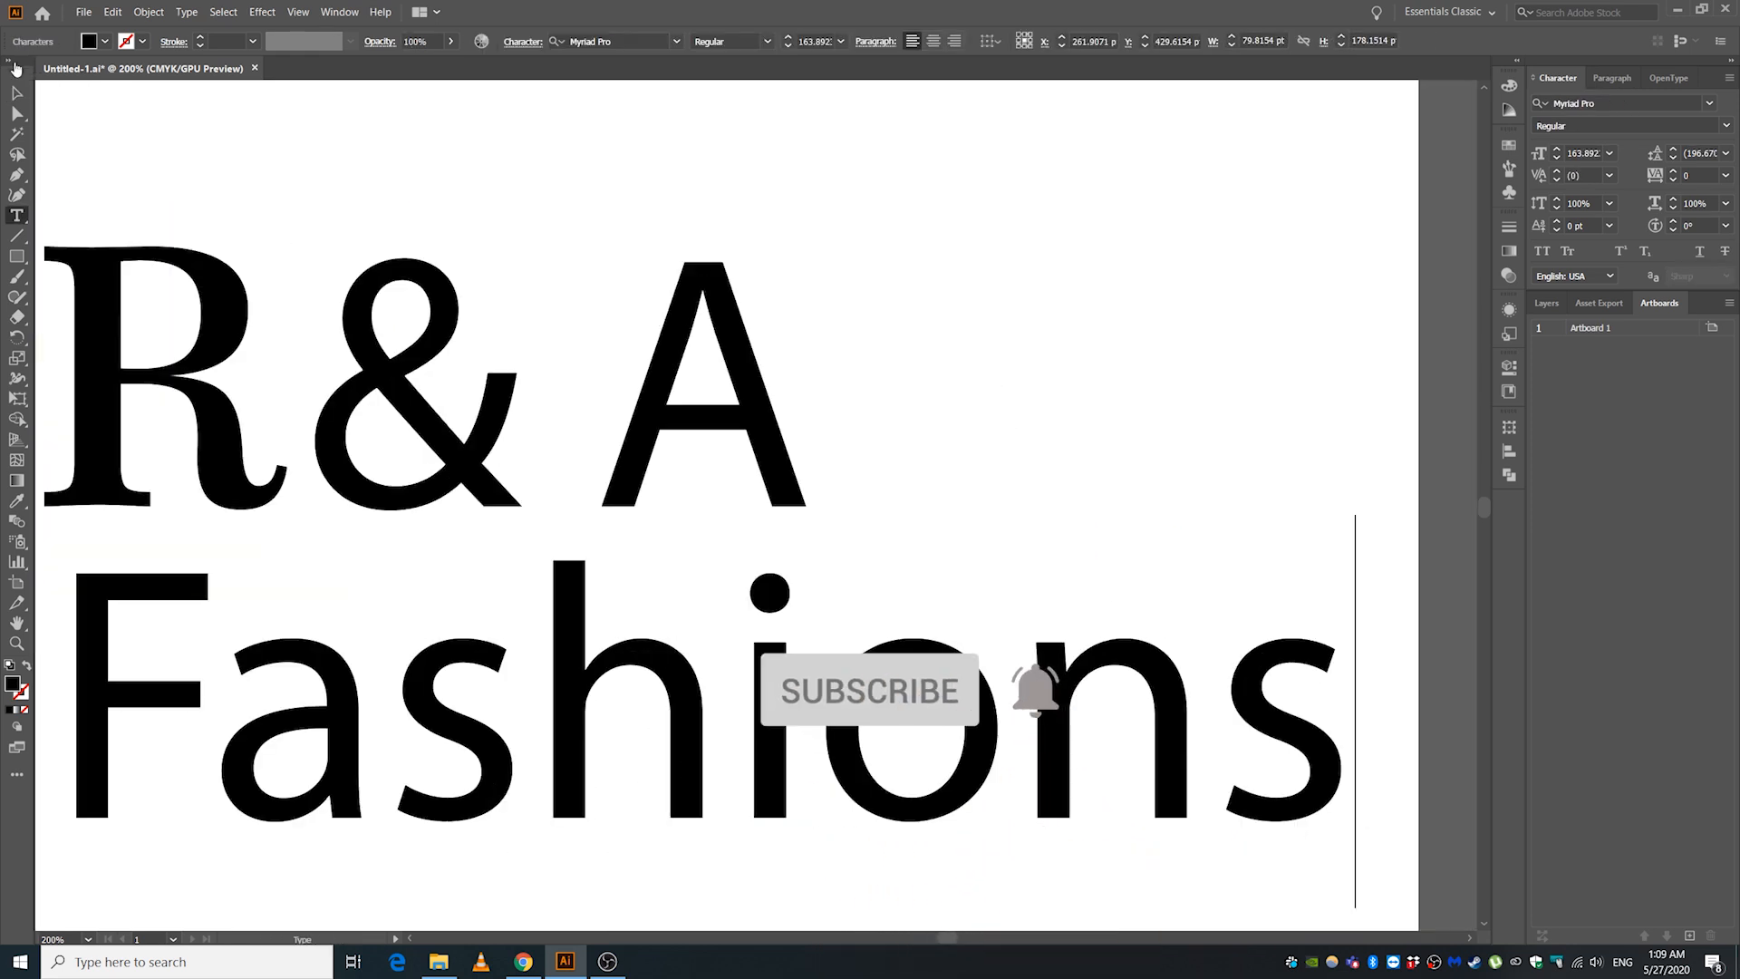
key("Escape")
Reduce the size of the word "Fashions" and position it under the three letters.
left_click(1556, 159)
left_click_drag(369, 706, 560, 569)
left_click_drag(905, 569, 1002, 563)
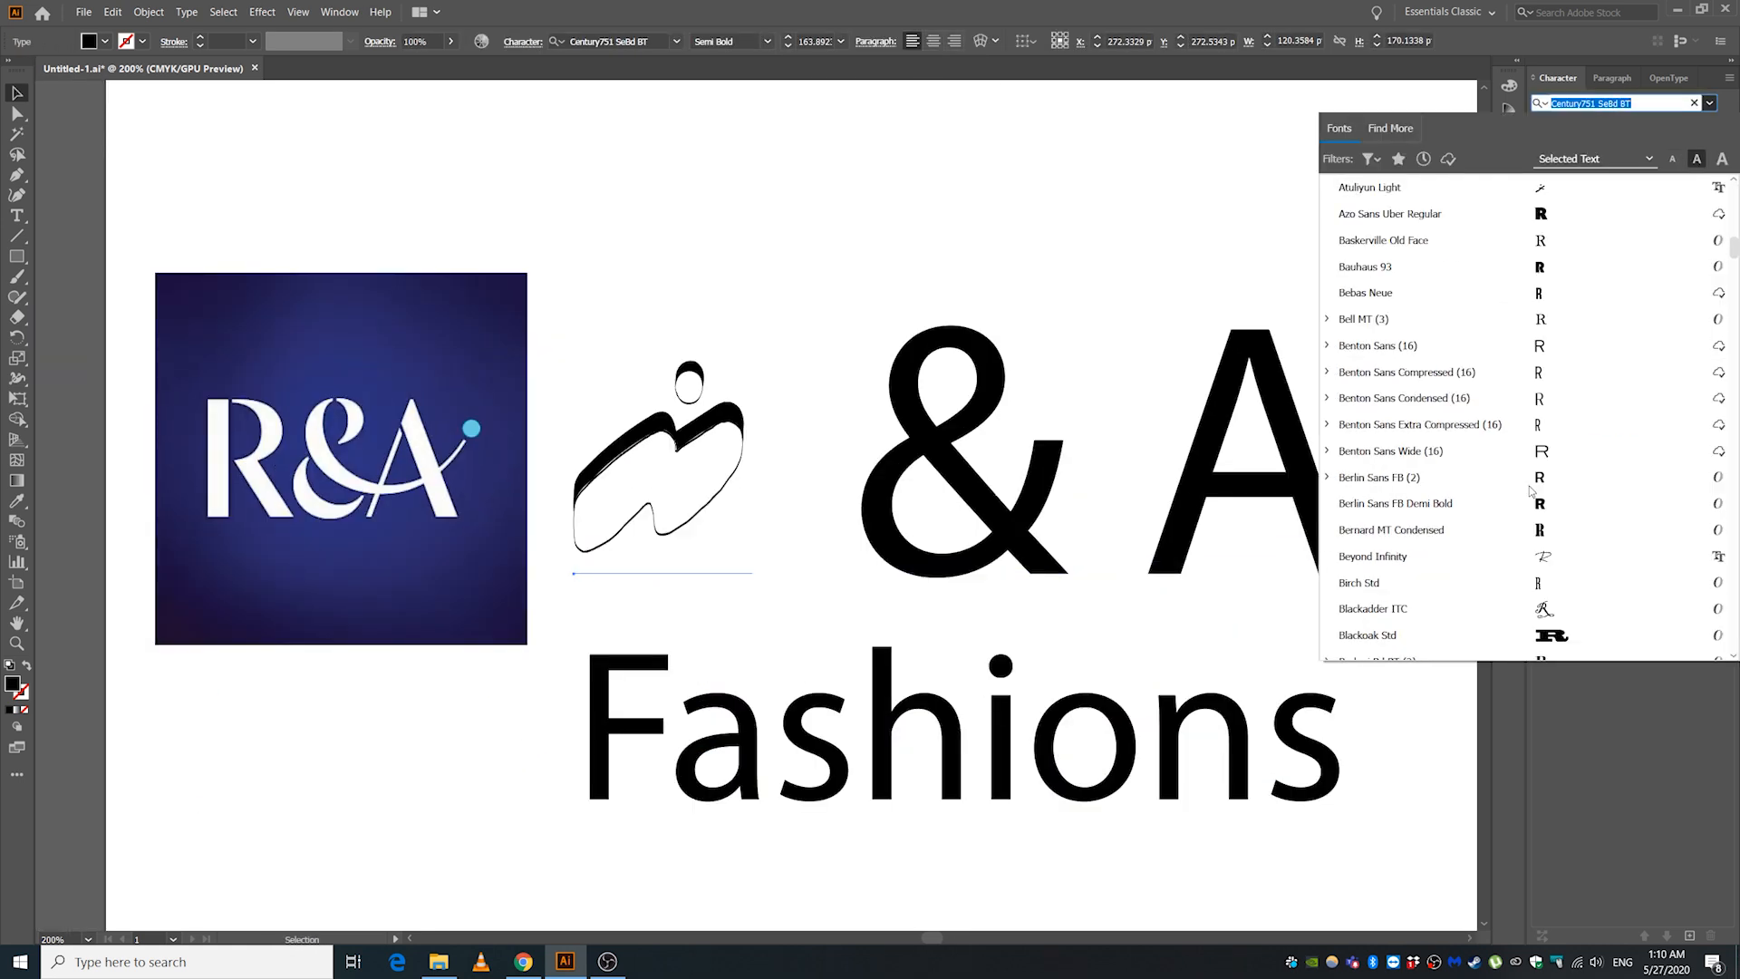
Set the R and A in Mongolian Baiti and the ampersand in Winter Calligraphy.
scroll(1531, 490, "down", 15)
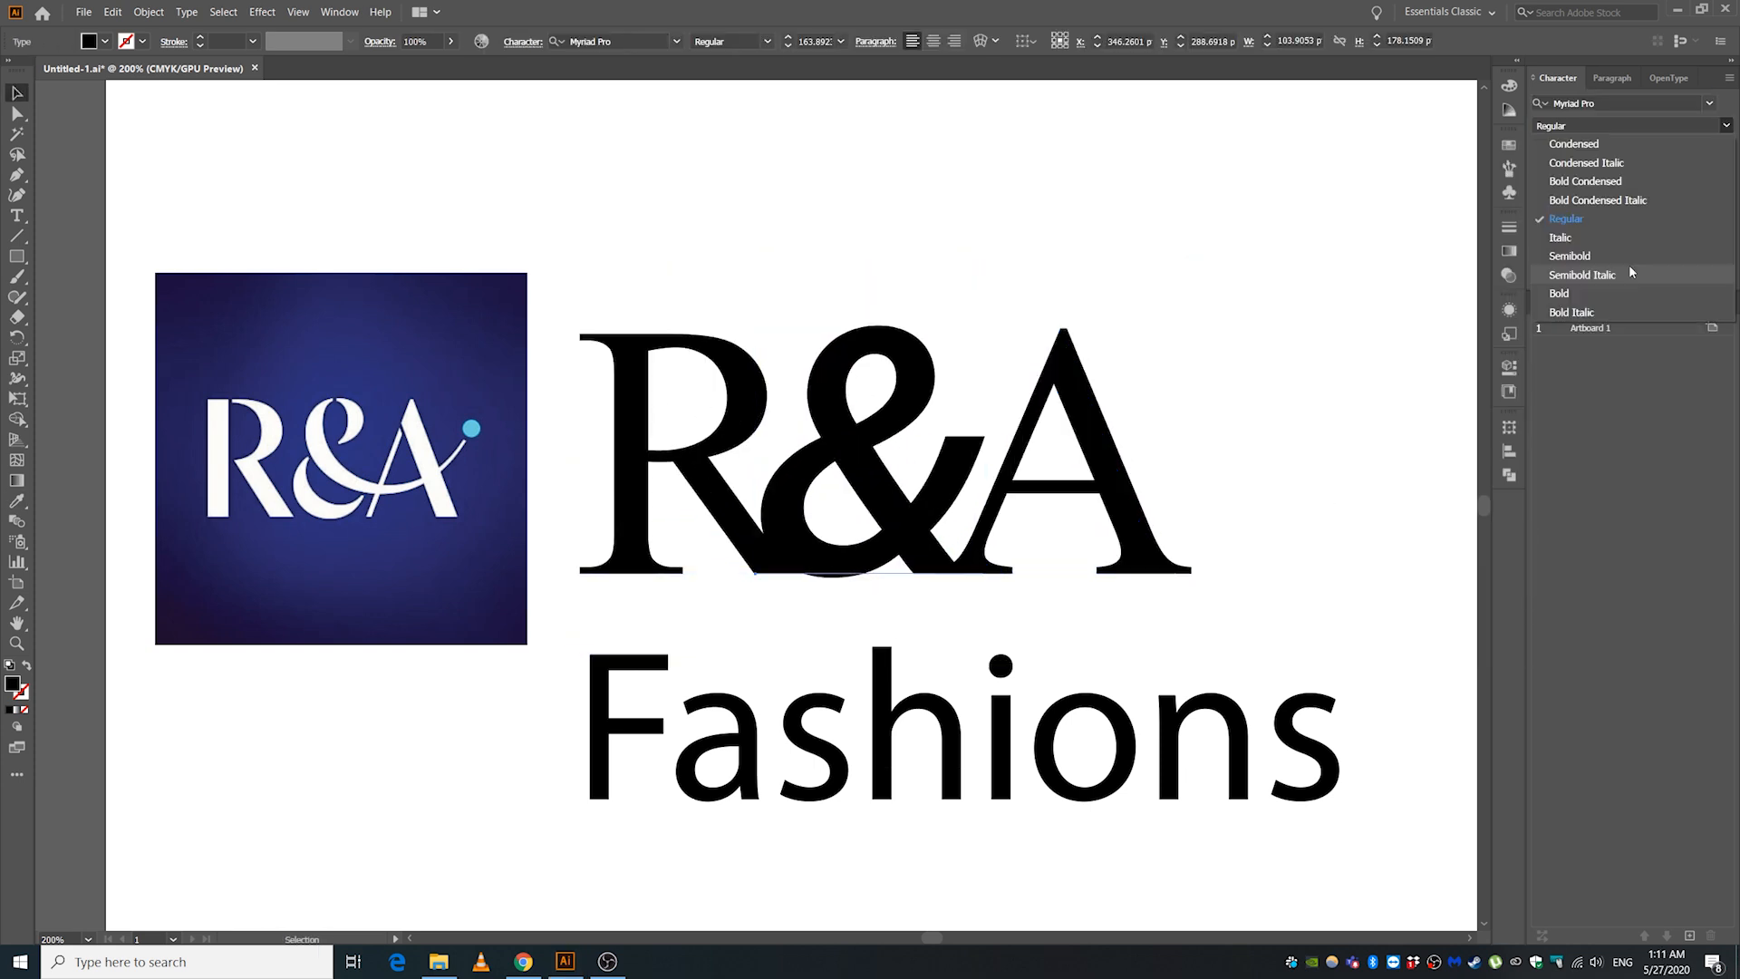
left_click(1594, 102)
scroll(1496, 402, "down", 20)
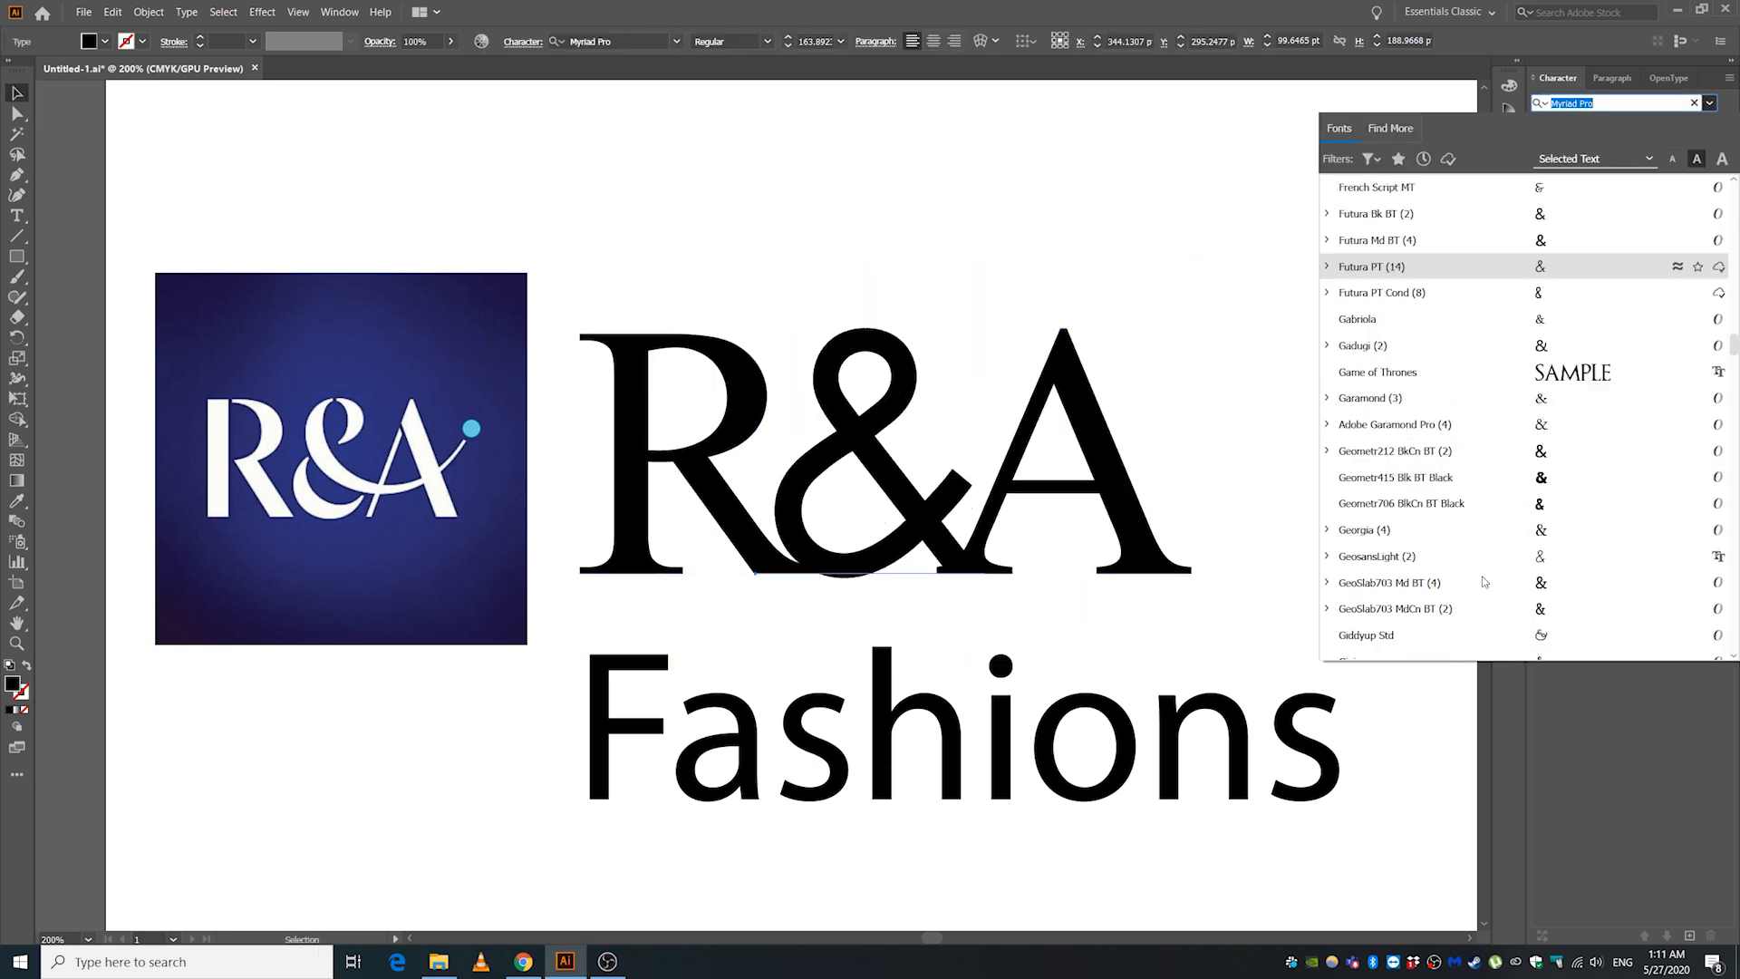
scroll(1482, 587, "down", 20)
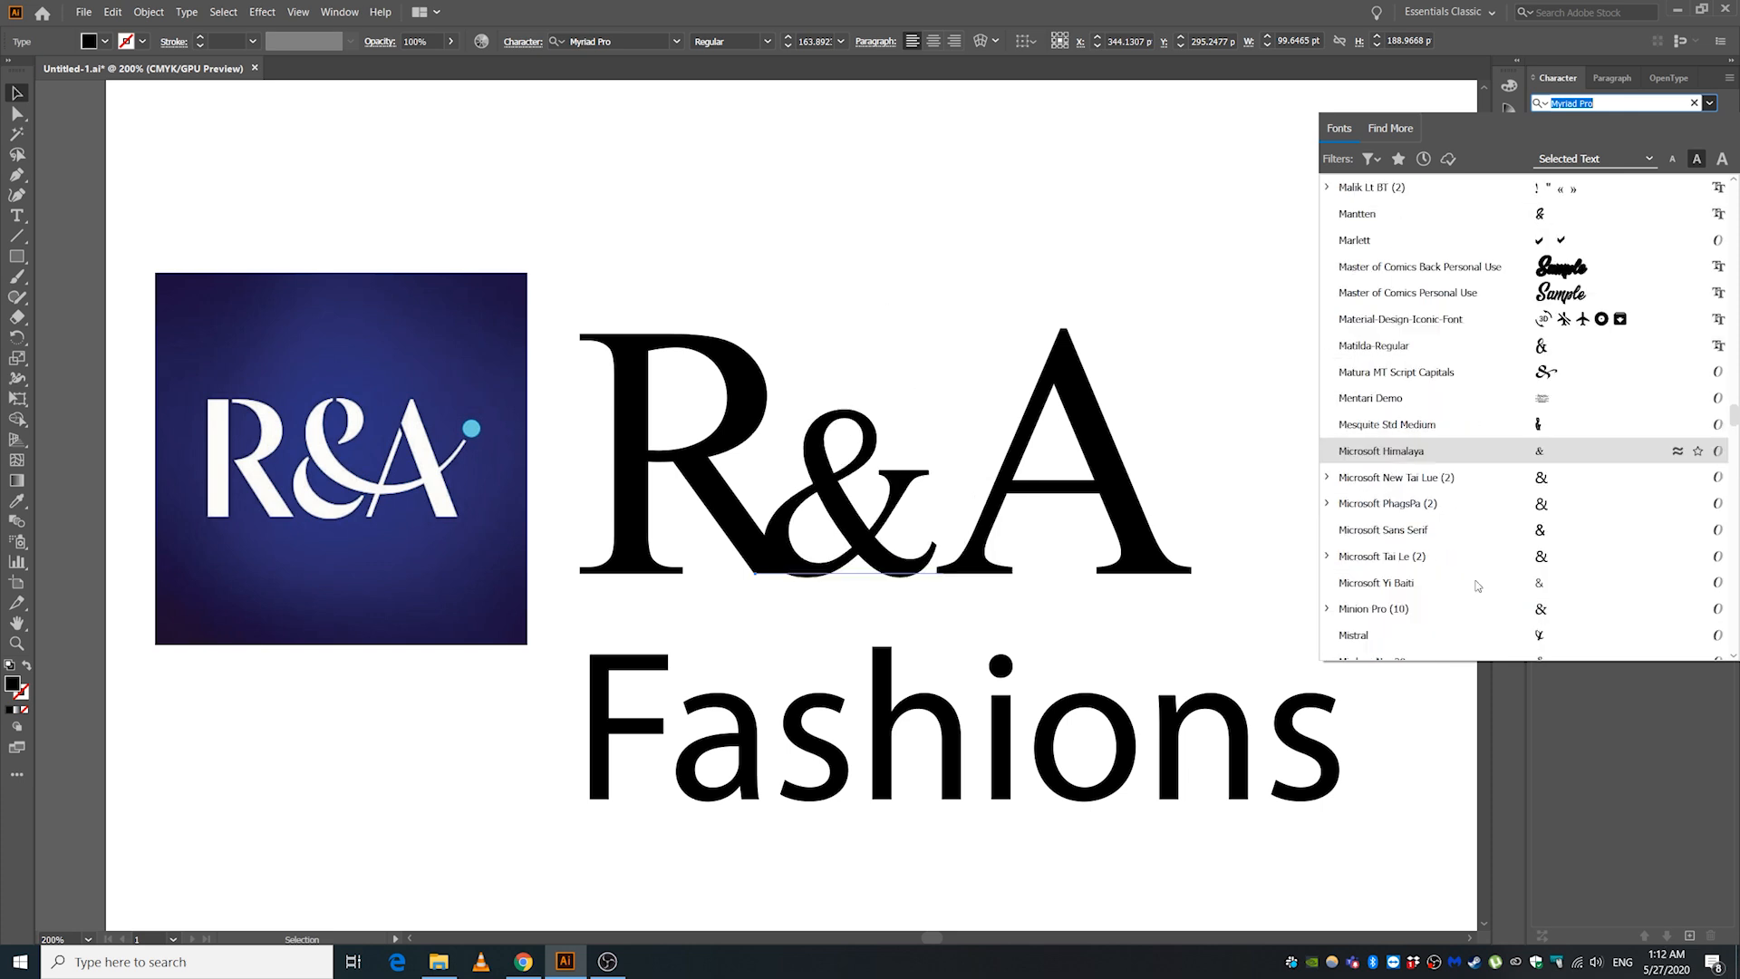
scroll(1482, 475, "down", 20)
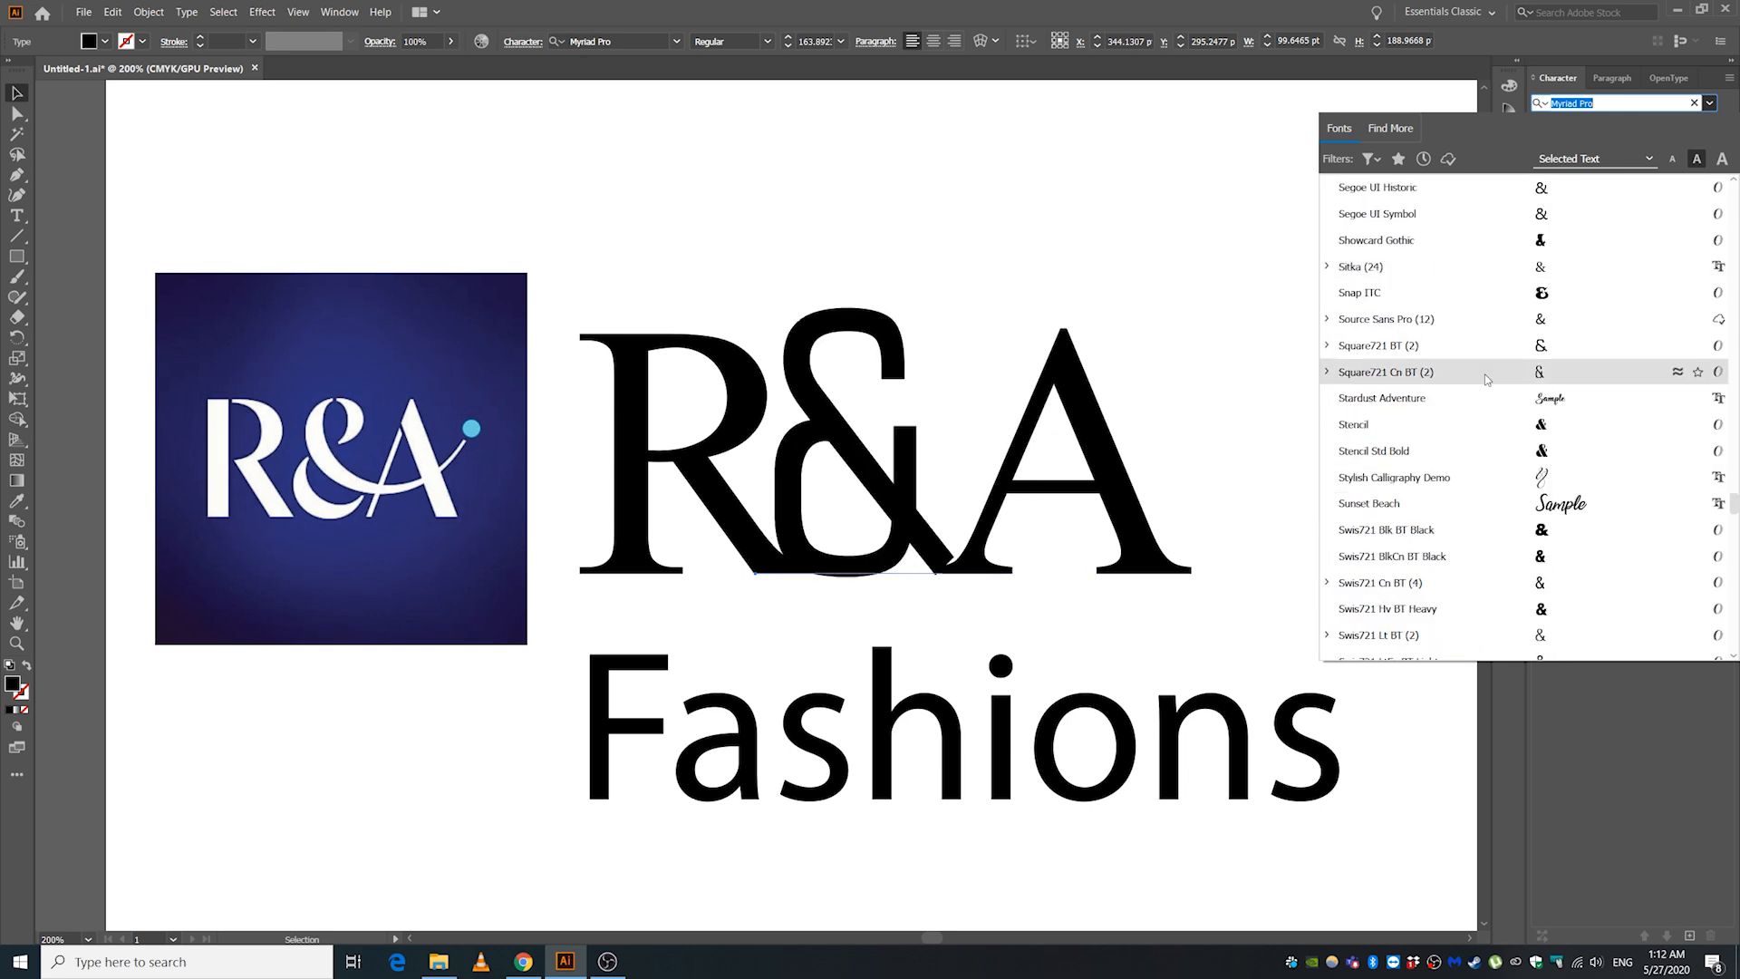
scroll(1408, 528, "down", 10)
left_click(1408, 544)
Move the A and the R inward so both overlap the ampersand.
left_click_drag(1001, 469, 893, 470)
left_click_drag(632, 453, 734, 453)
Fill the R and A with gray.
left_click(922, 453, "shift")
left_click(93, 42)
left_click(88, 118)
left_click(1094, 368)
scroll(1094, 369, "right", 3)
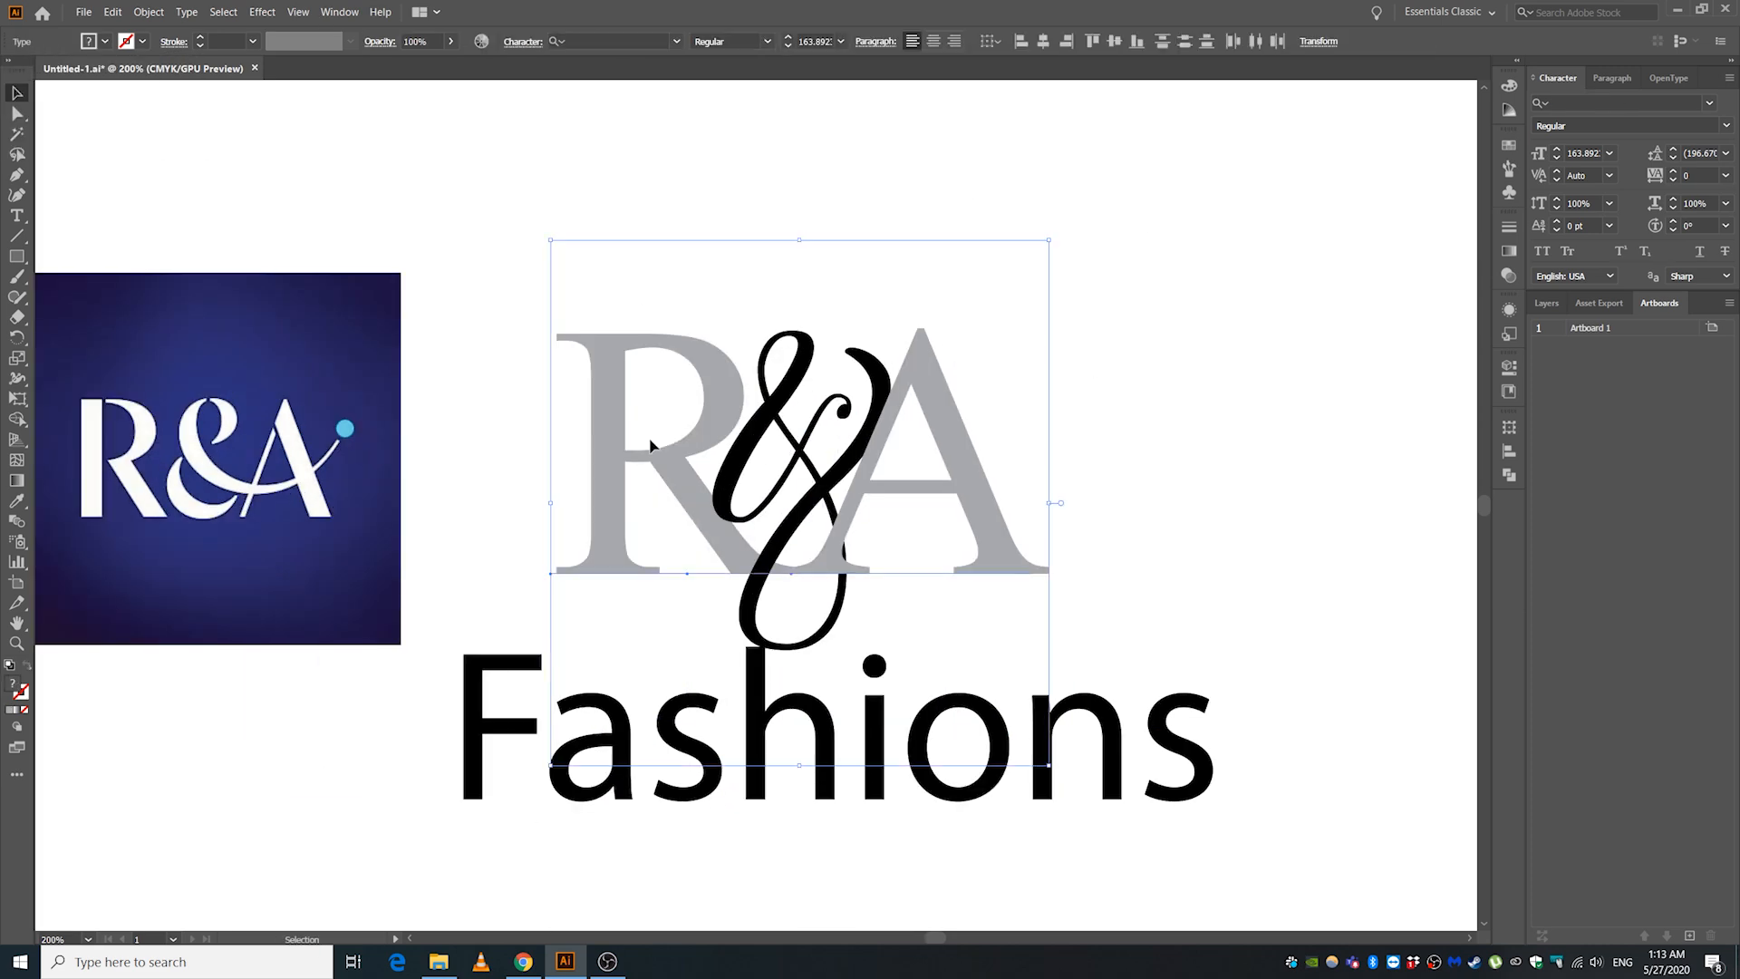
Fill the R and A with bright blue, #1C94F7.
scroll(778, 440, "up", 2)
scroll(566, 367, "down", 1)
left_click(556, 416)
left_click(1159, 598, "shift")
double_click(12, 684)
left_click(1223, 273)
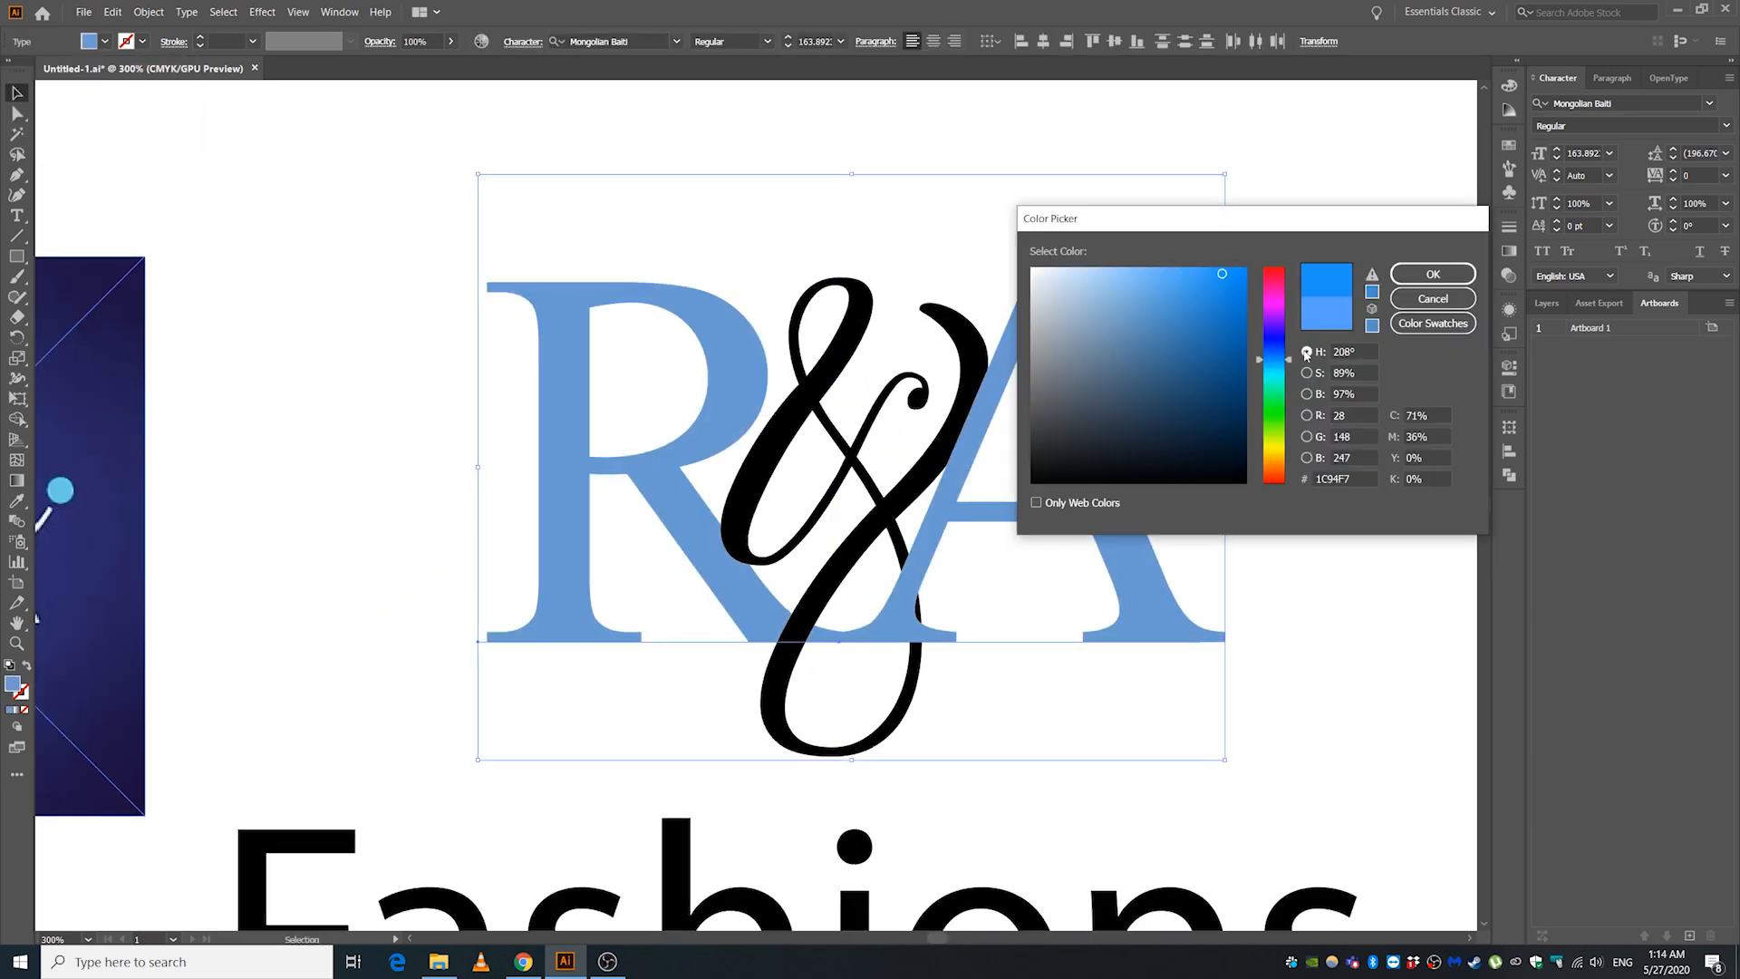
left_click(1432, 274)
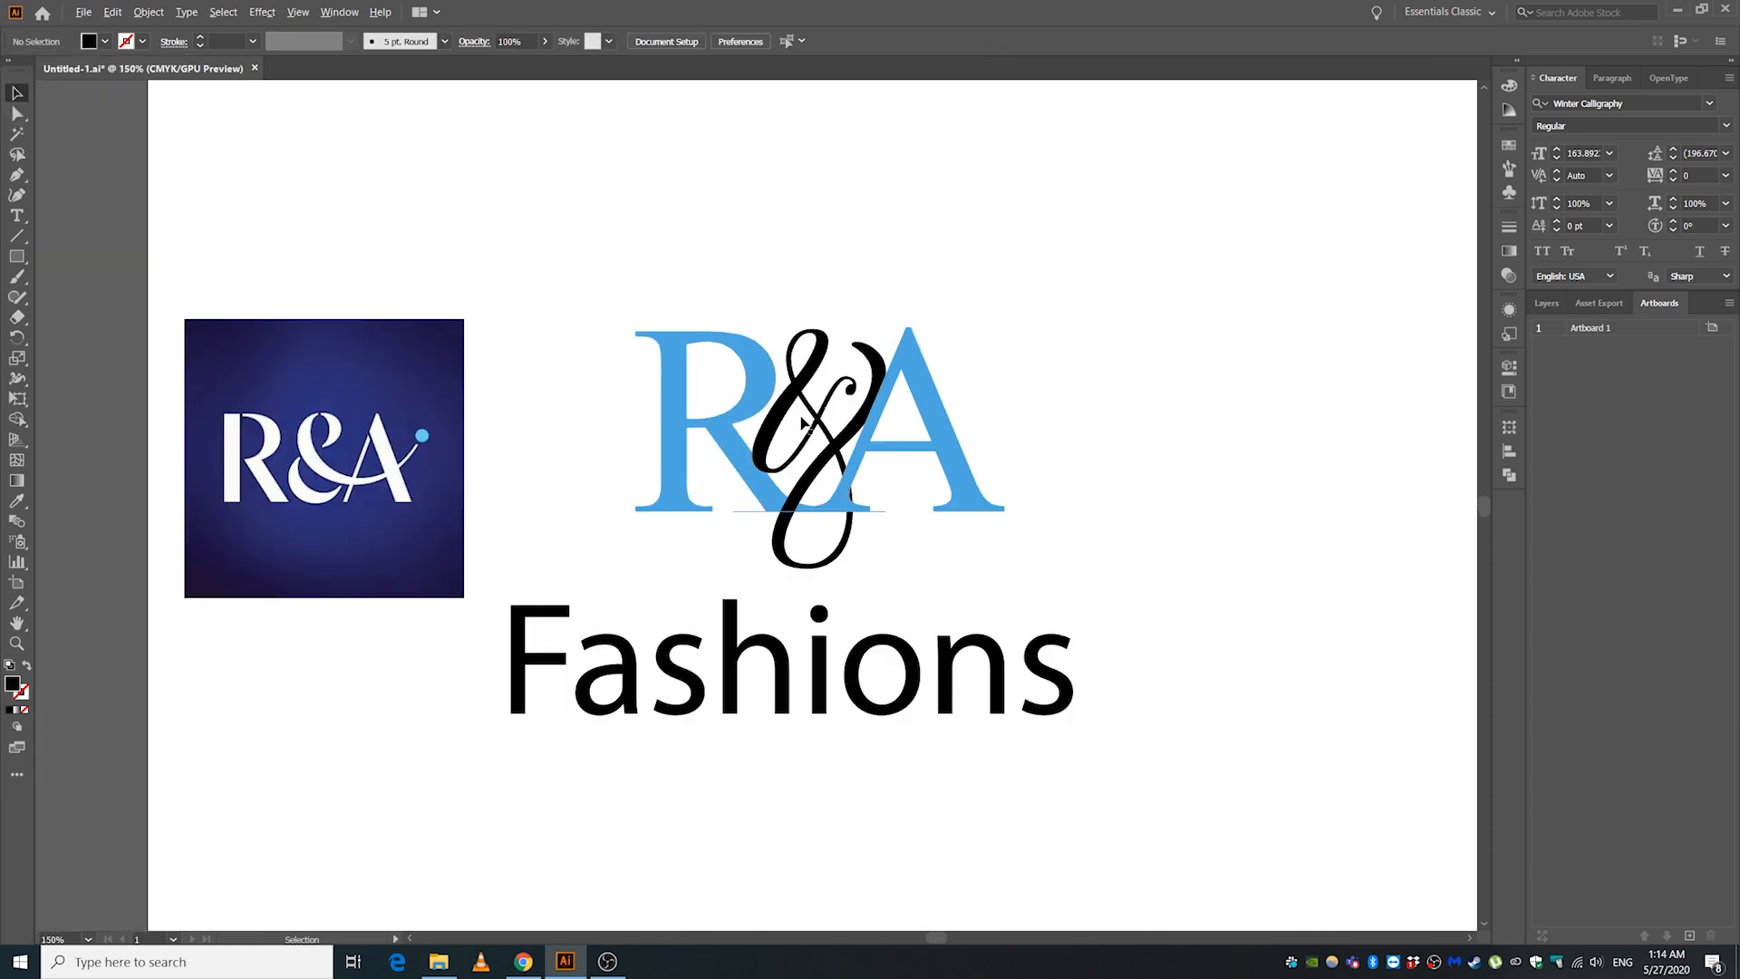
Scale "Fashions" to the width of the R&A letters at about 63 pt, and shrink the ampersand so the word fits directly beneath.
scroll(748, 354, "up", 2)
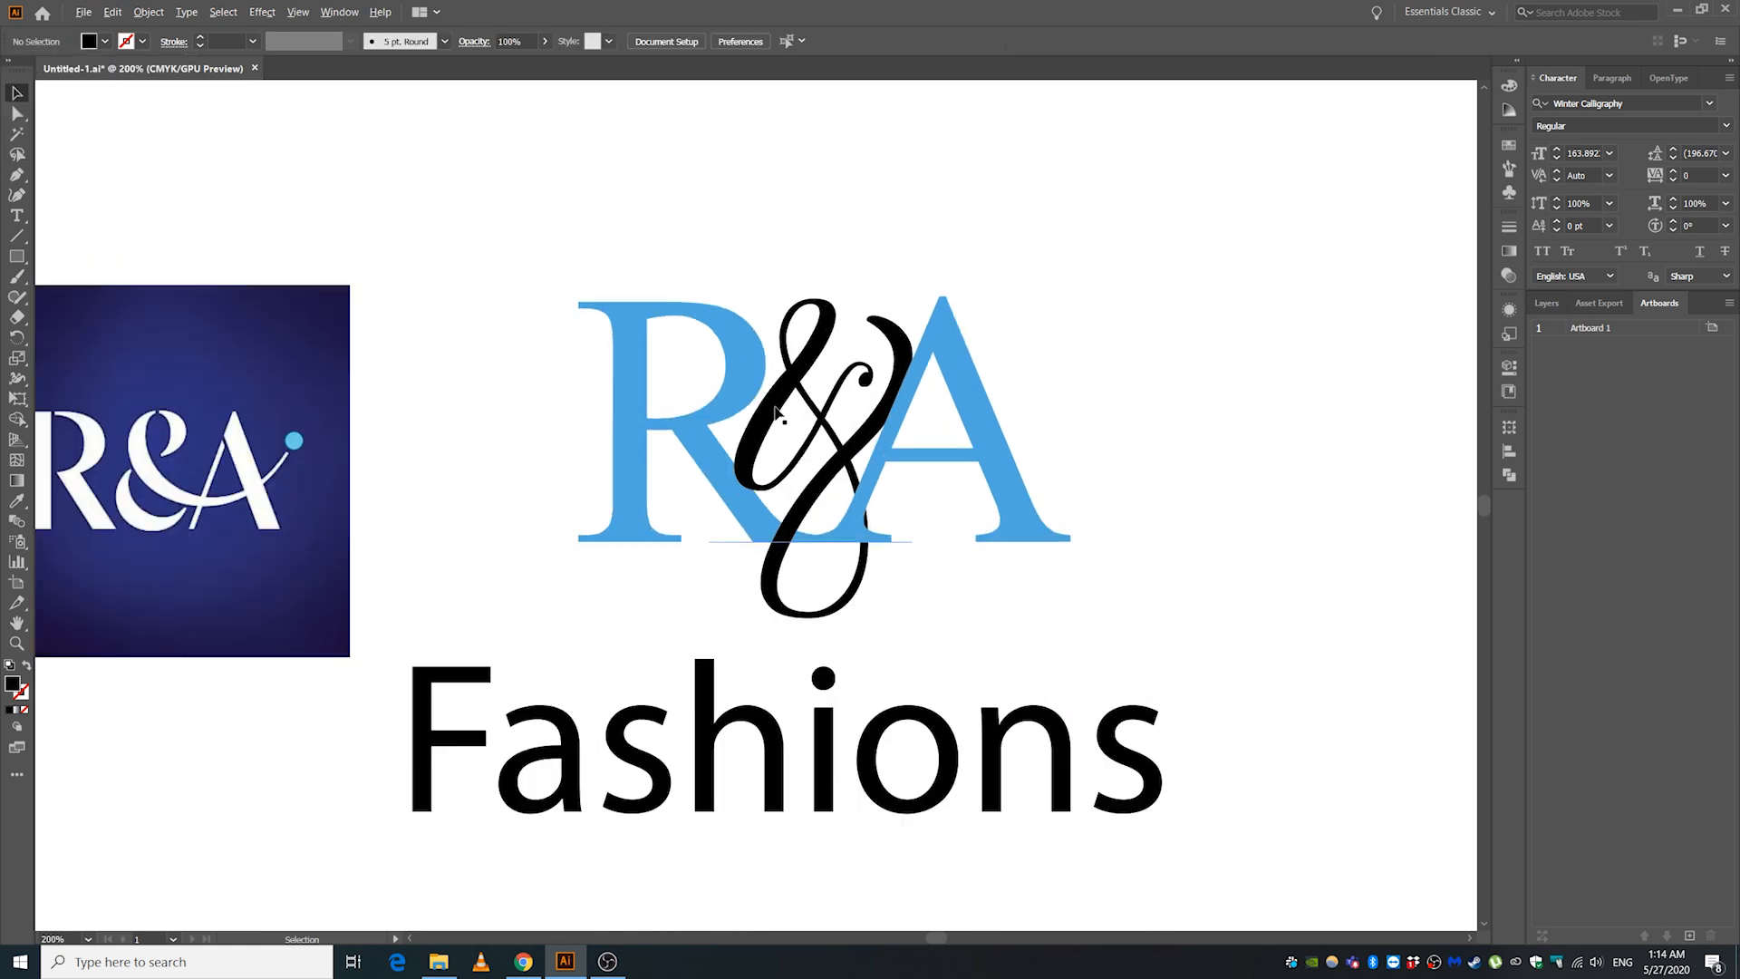
left_click_drag(990, 797, 1064, 804)
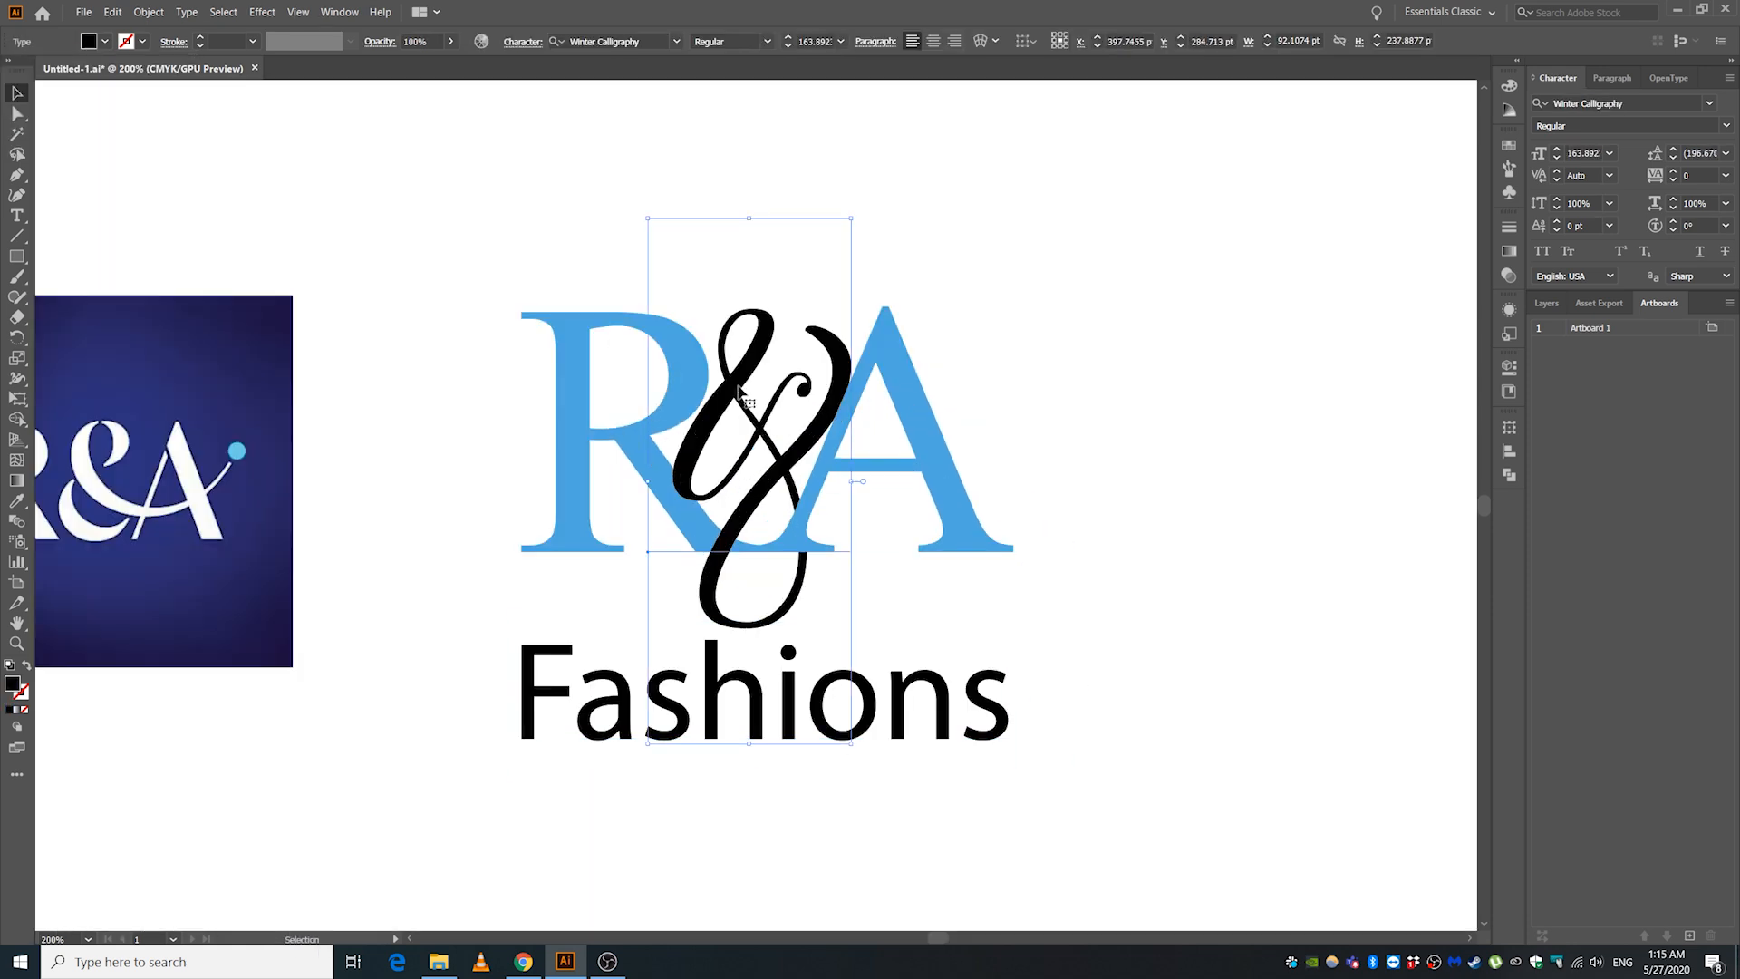
left_click_drag(739, 390, 777, 670)
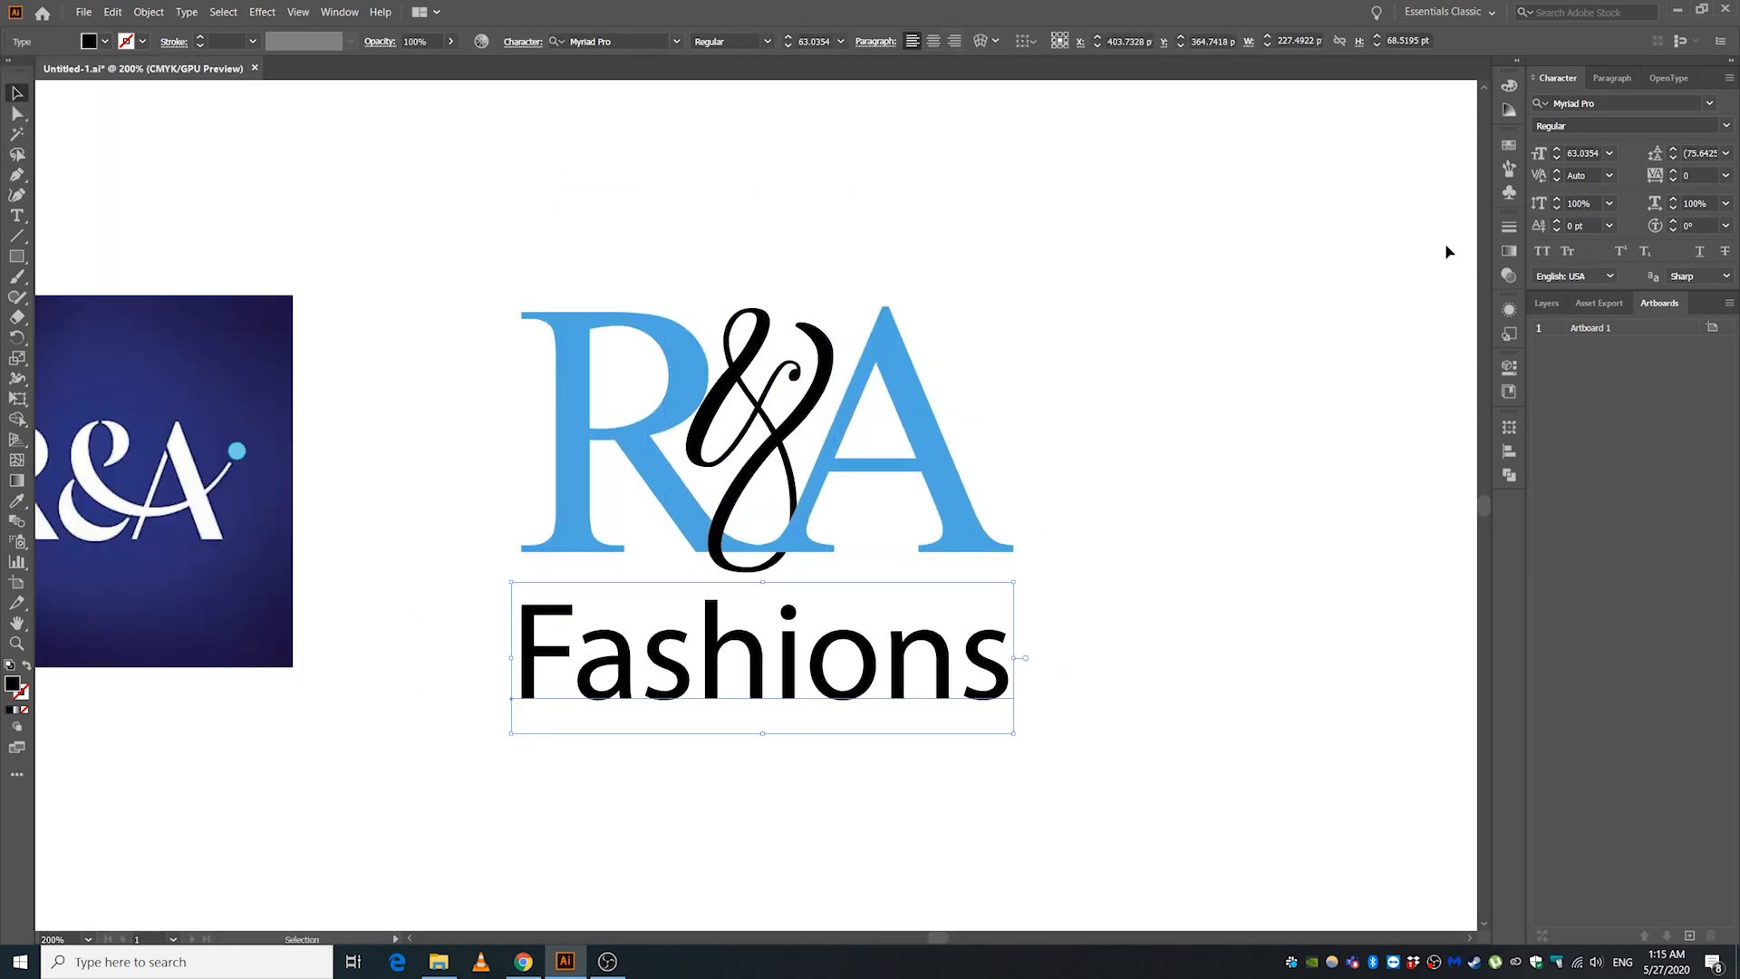
Set the word beneath the letters in Fira Sans Regular, written in lowercase as "fashions".
left_click(1708, 104)
type("fira")
key("Down")
key("Down")
key("Down")
key("Down")
key("Down")
key("Down")
key("Down")
key("Down")
key("Down")
key("Return")
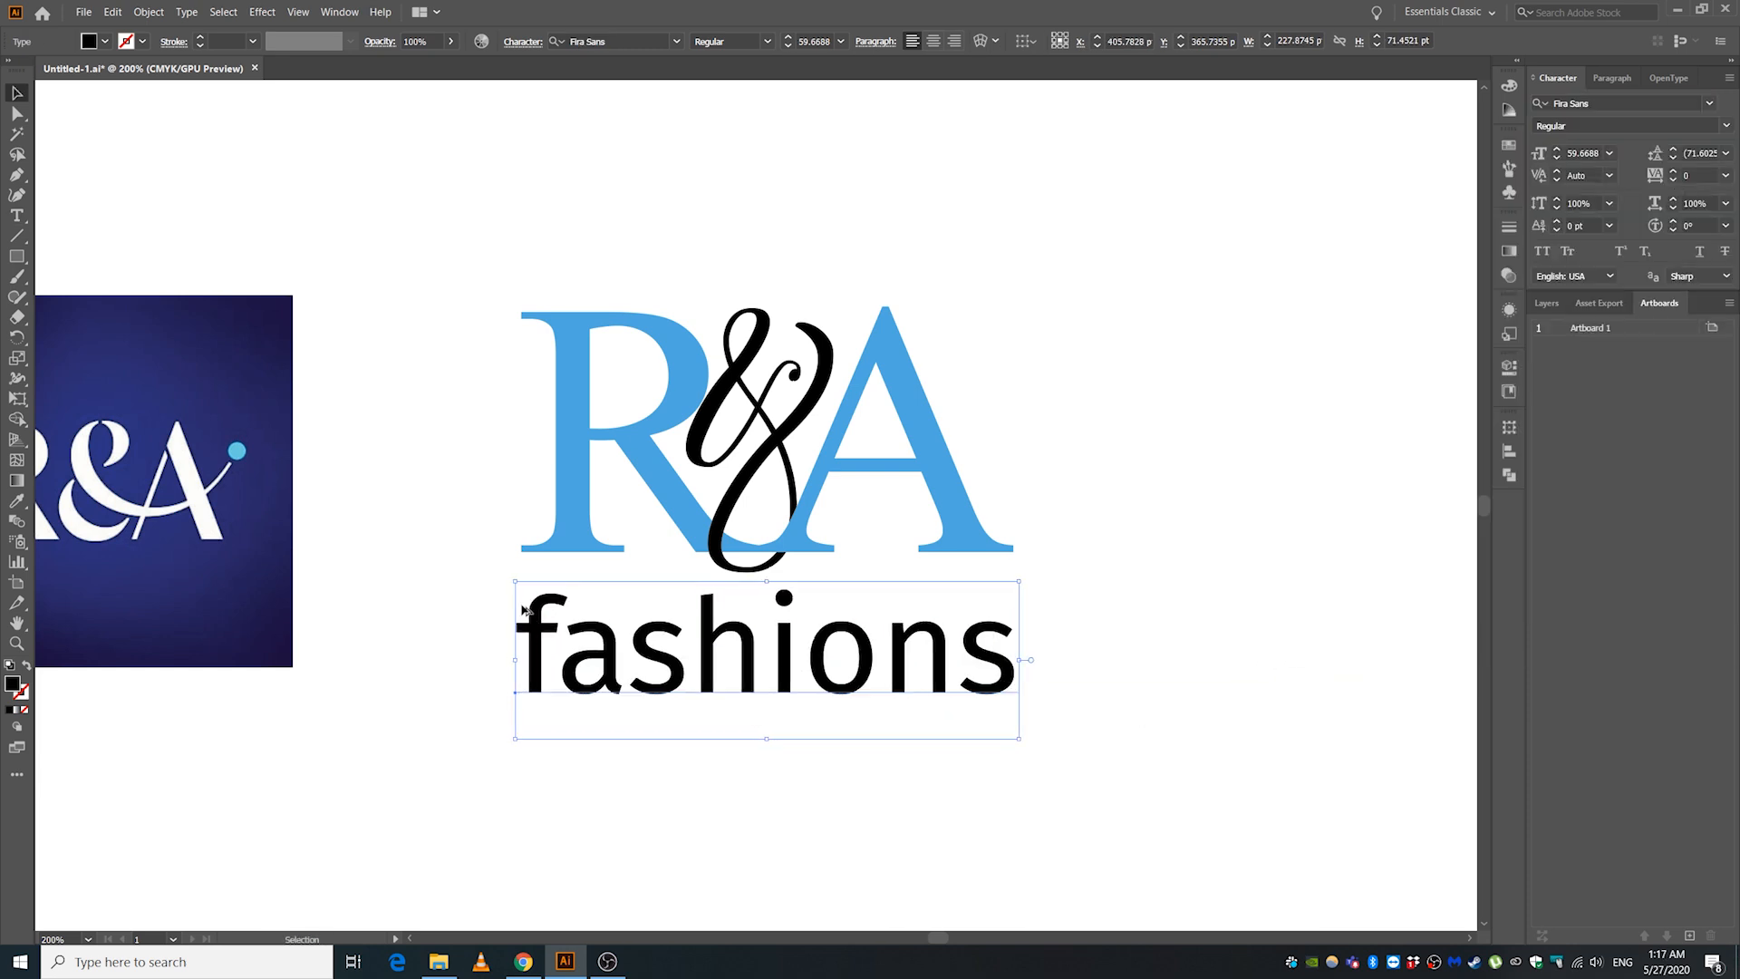
Move the small gray "fashions" up beneath the A and place a copy of the logo below the original.
left_click_drag(864, 682, 872, 672)
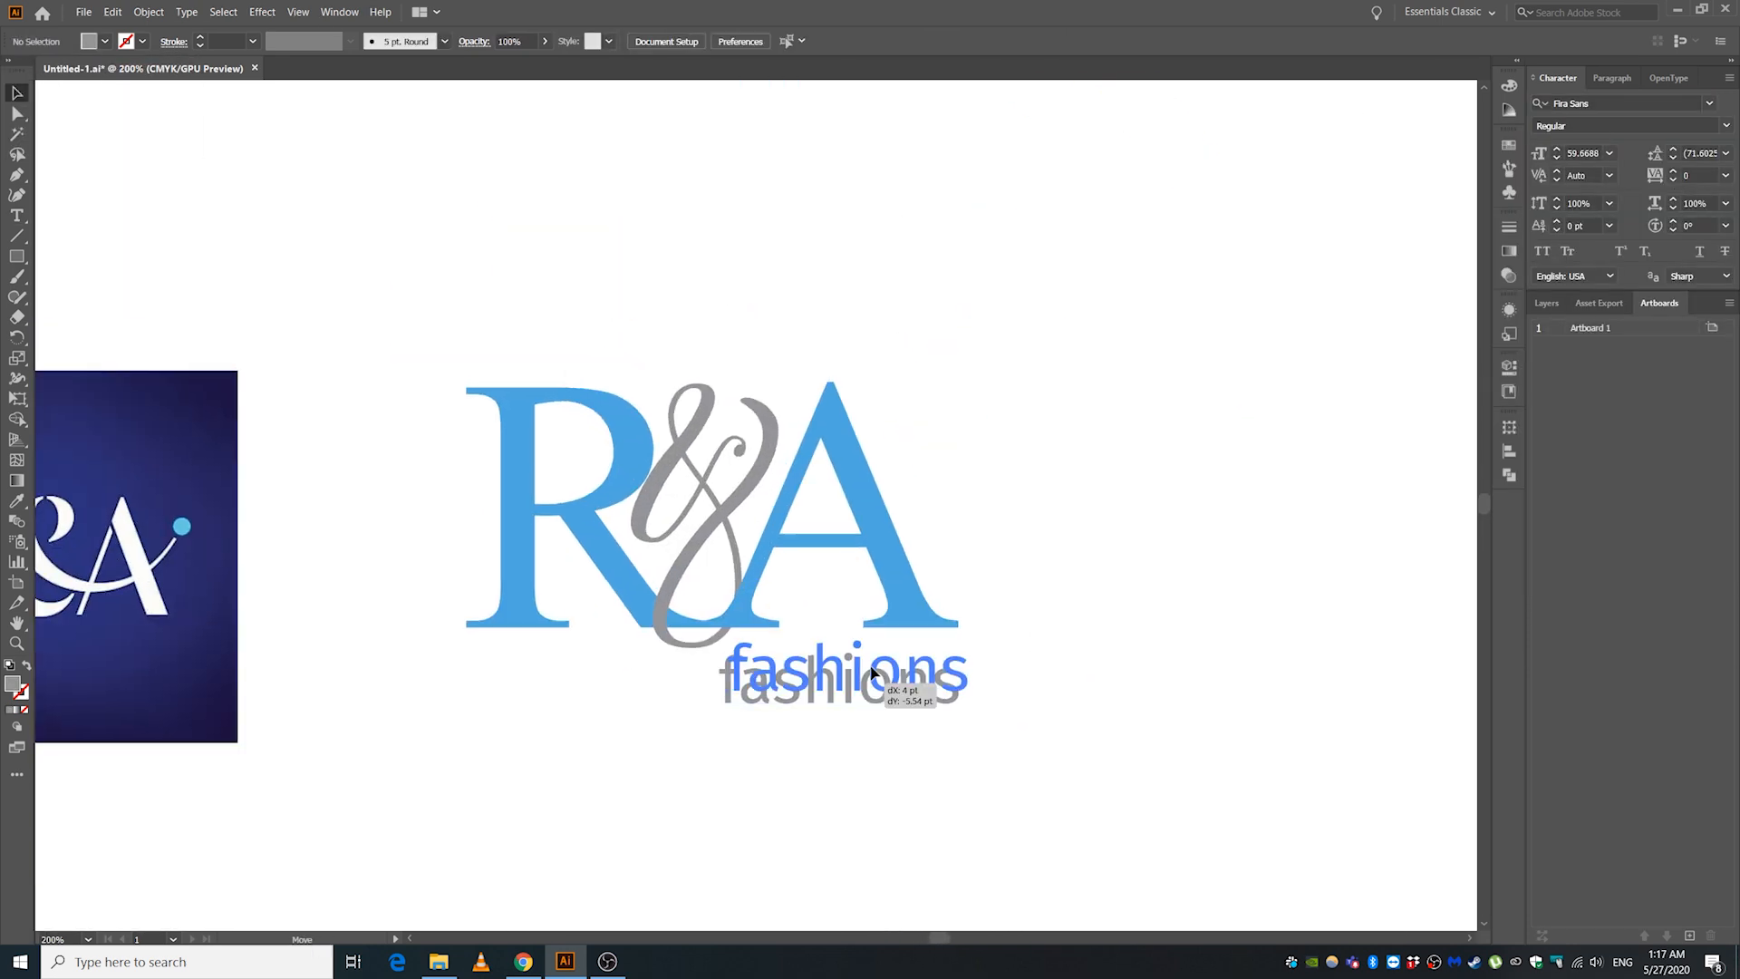
left_click(730, 605)
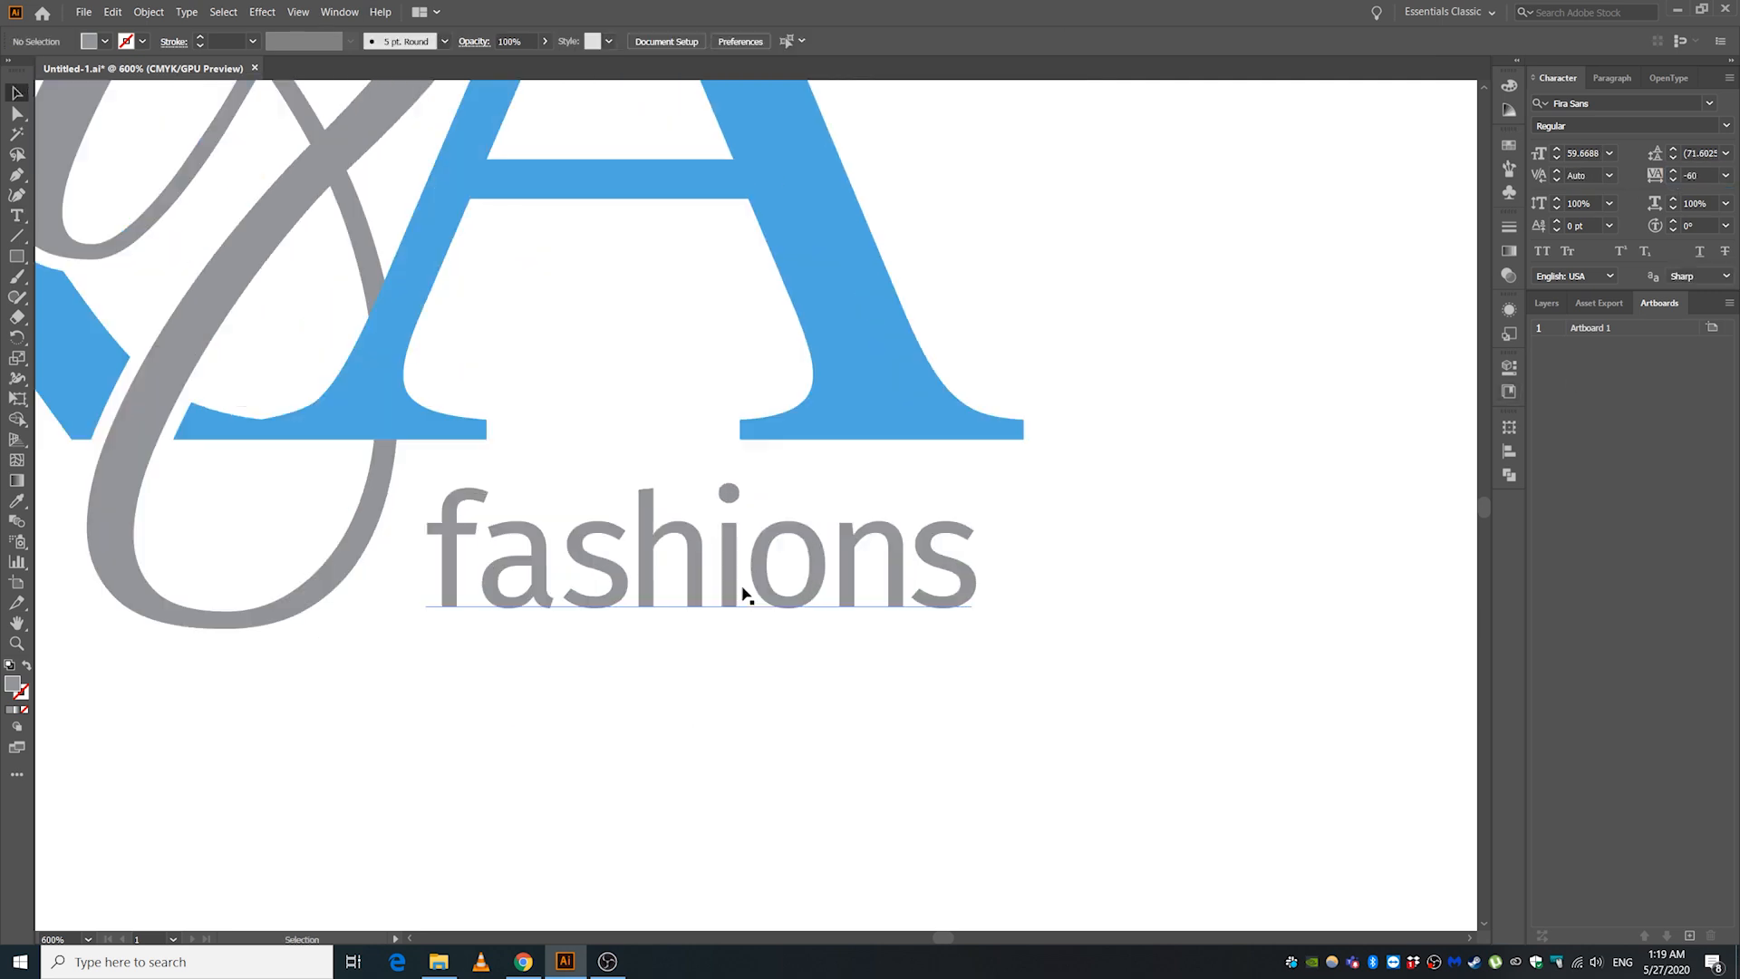
left_click_drag(344, 158, 766, 509)
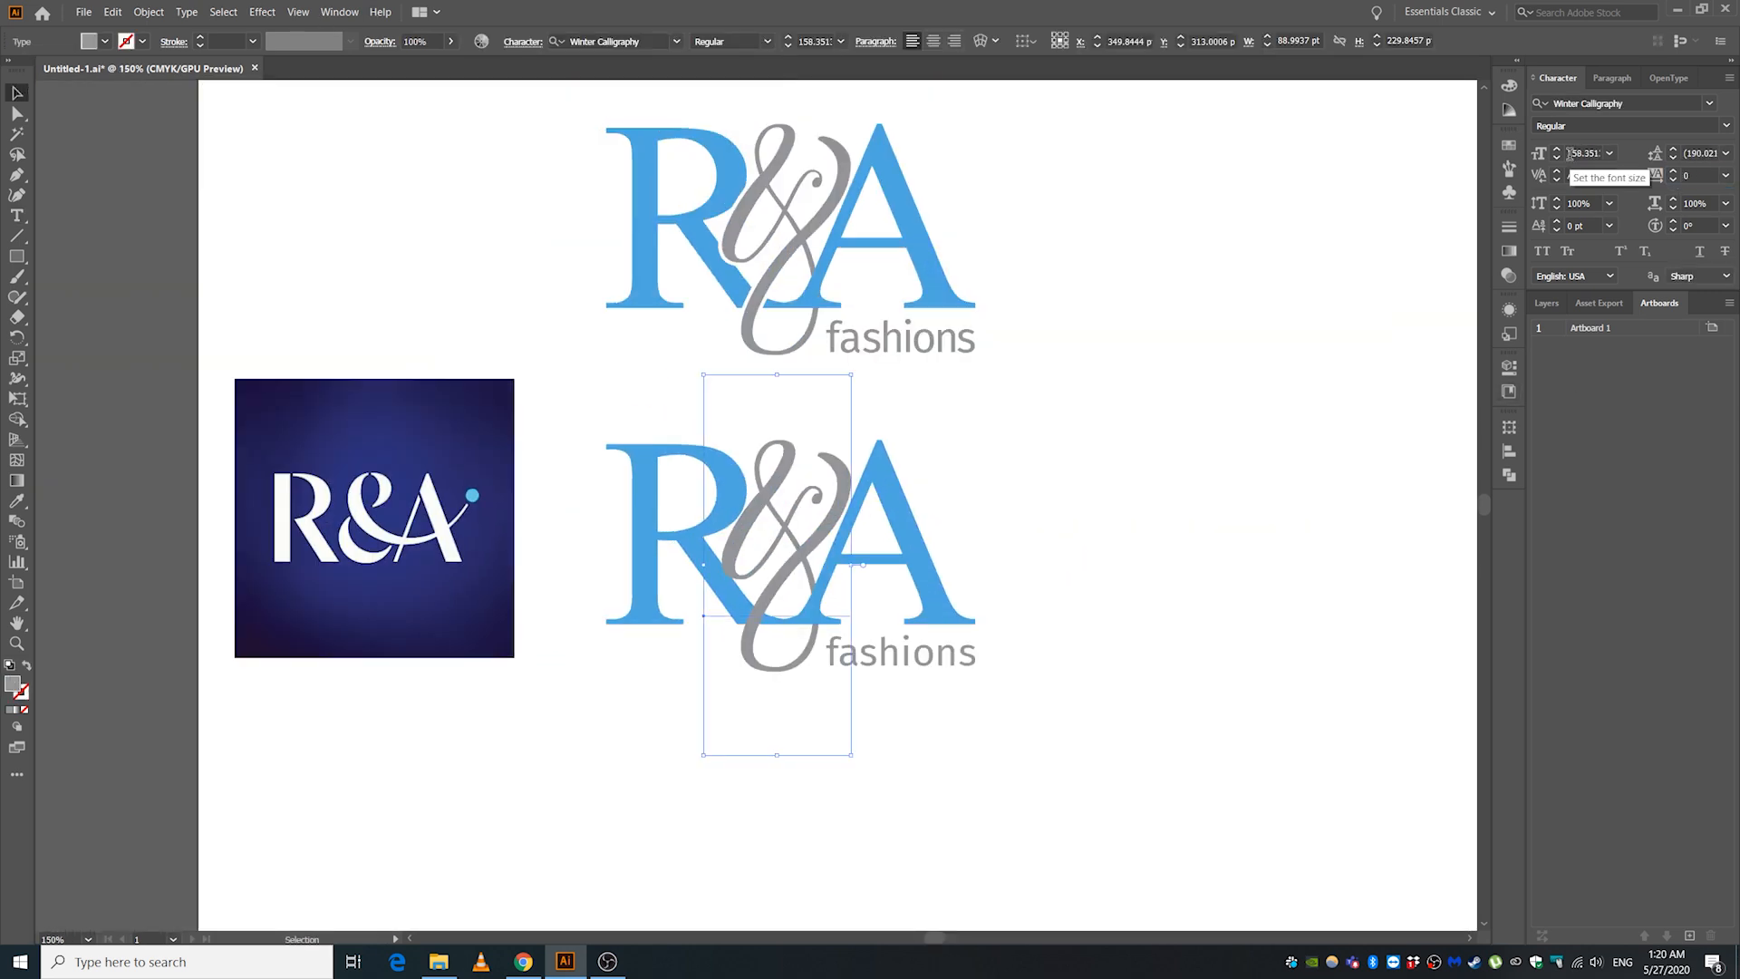
Restyle the lower logo copy with The Breakdown for the R and A and Montserrat ExtraLight for the ampersand.
left_click(1709, 102)
scroll(1593, 373, "down", 10)
scroll(1576, 453, "up", 15)
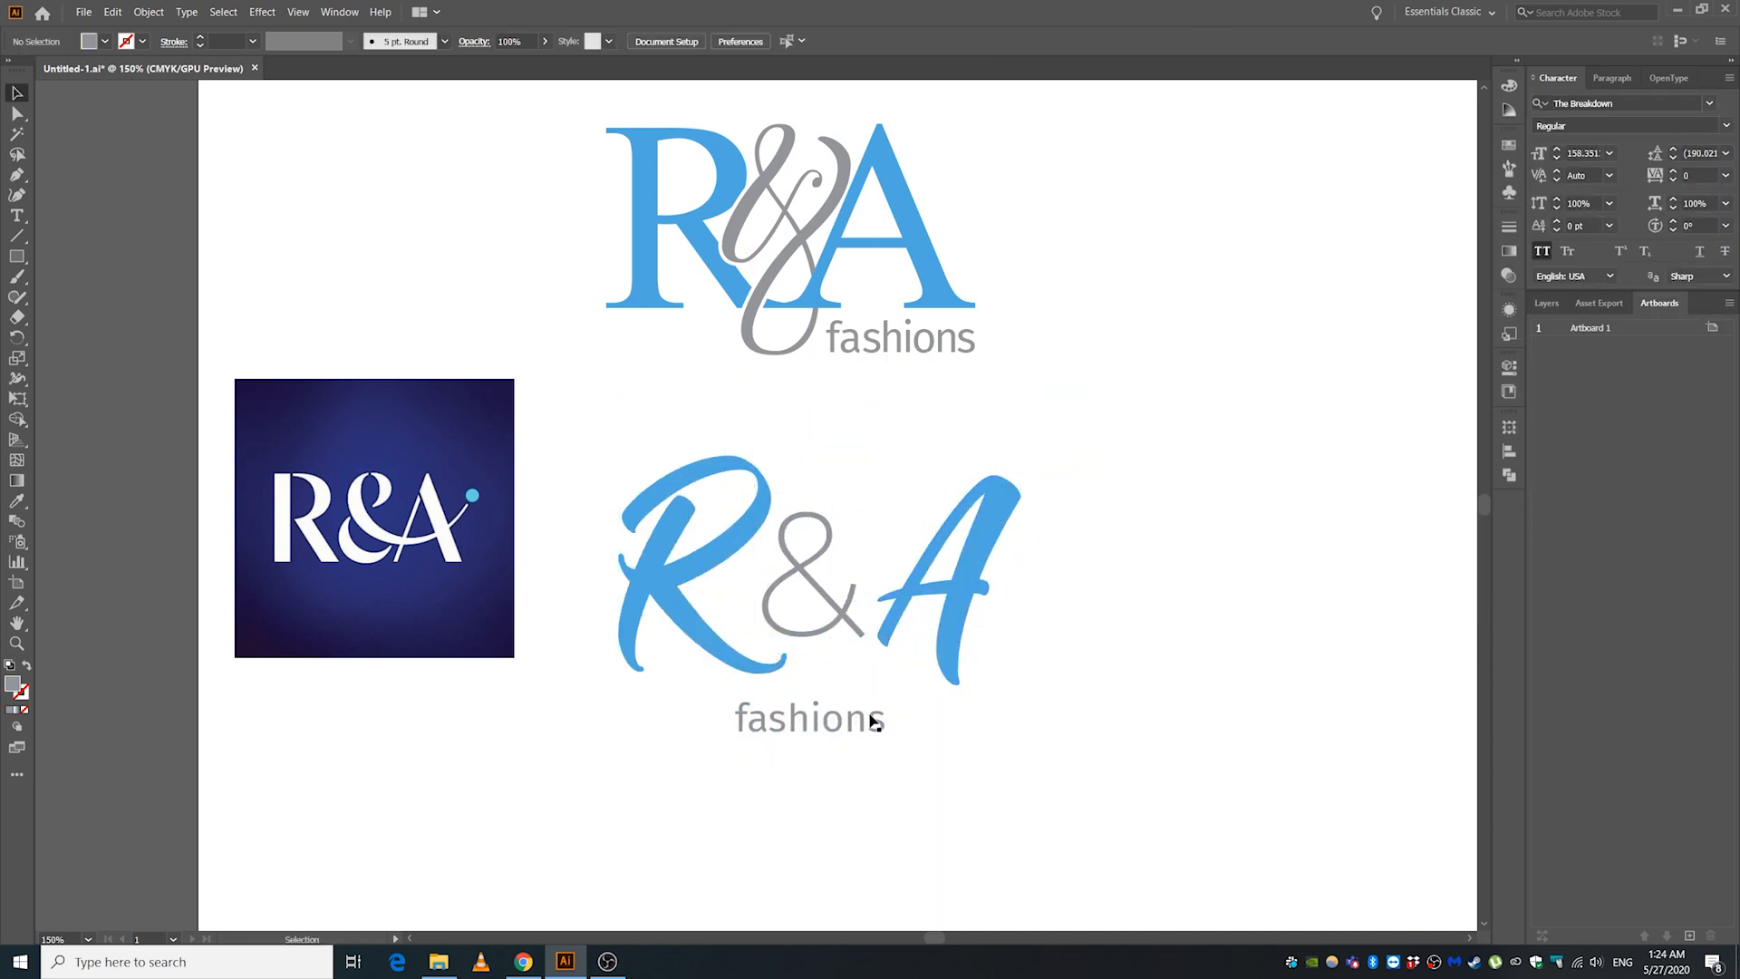
Move the lower logo's "fashions" slightly down and shift its A closer to the ampersand and a little lower.
left_click_drag(870, 720, 870, 747)
left_click(960, 562)
left_click_drag(961, 562, 934, 561)
left_click(1130, 536)
left_click(893, 667)
left_click_drag(894, 668, 869, 689)
left_click(1087, 634)
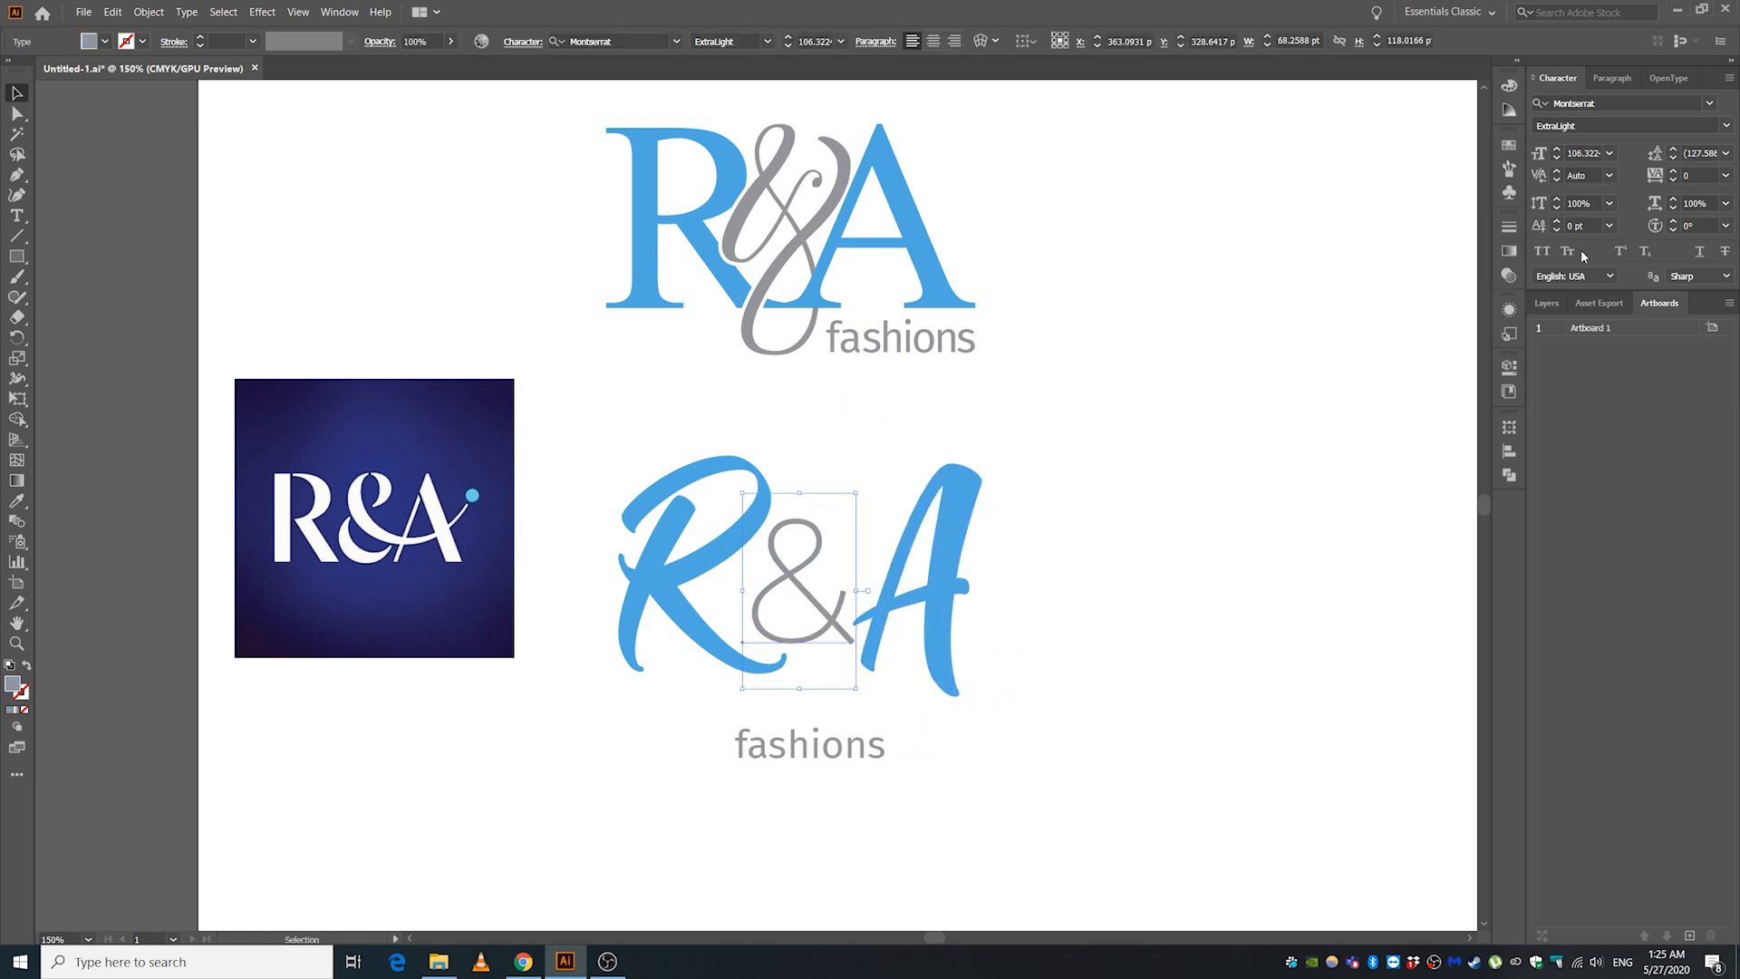
Set the lower logo's ampersand to the Montserrat Regular style.
left_click(794, 589)
left_click(1725, 126)
left_click(1566, 256)
scroll(815, 553, "up", 1)
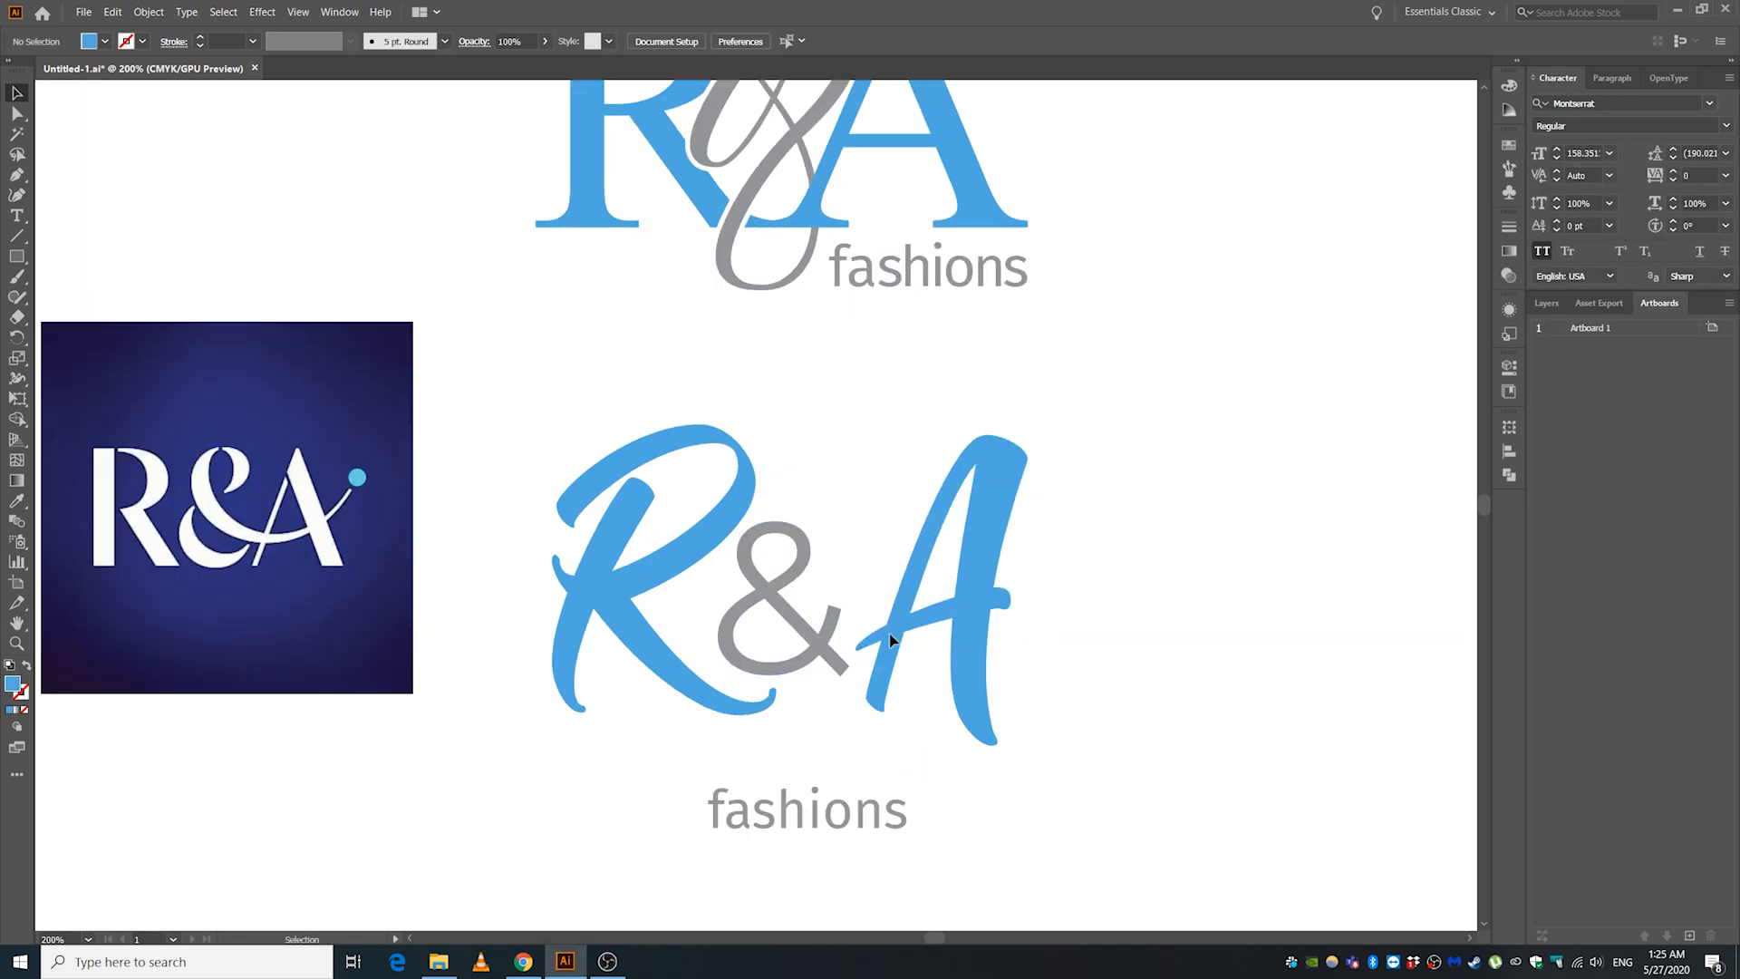
scroll(738, 719, "down", 2)
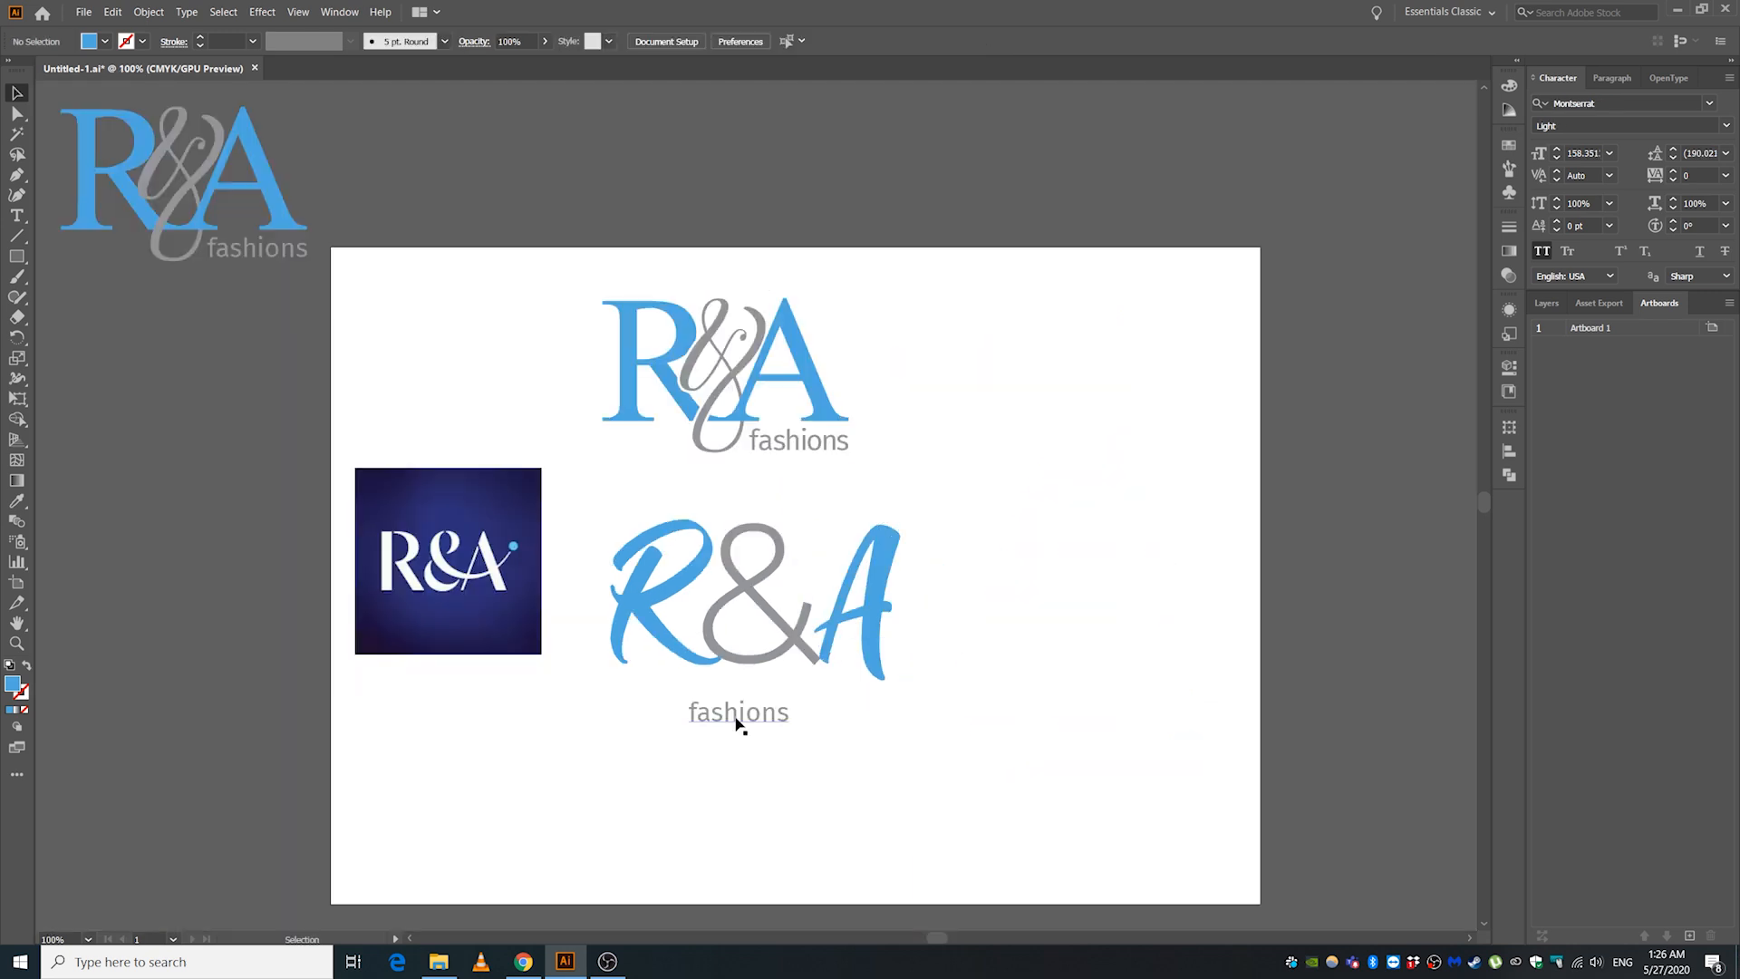
Restyle the R and A of the lower logo copy with the Benton Sans font, searching the fonts for "sans".
left_click(1022, 586)
left_click(915, 585)
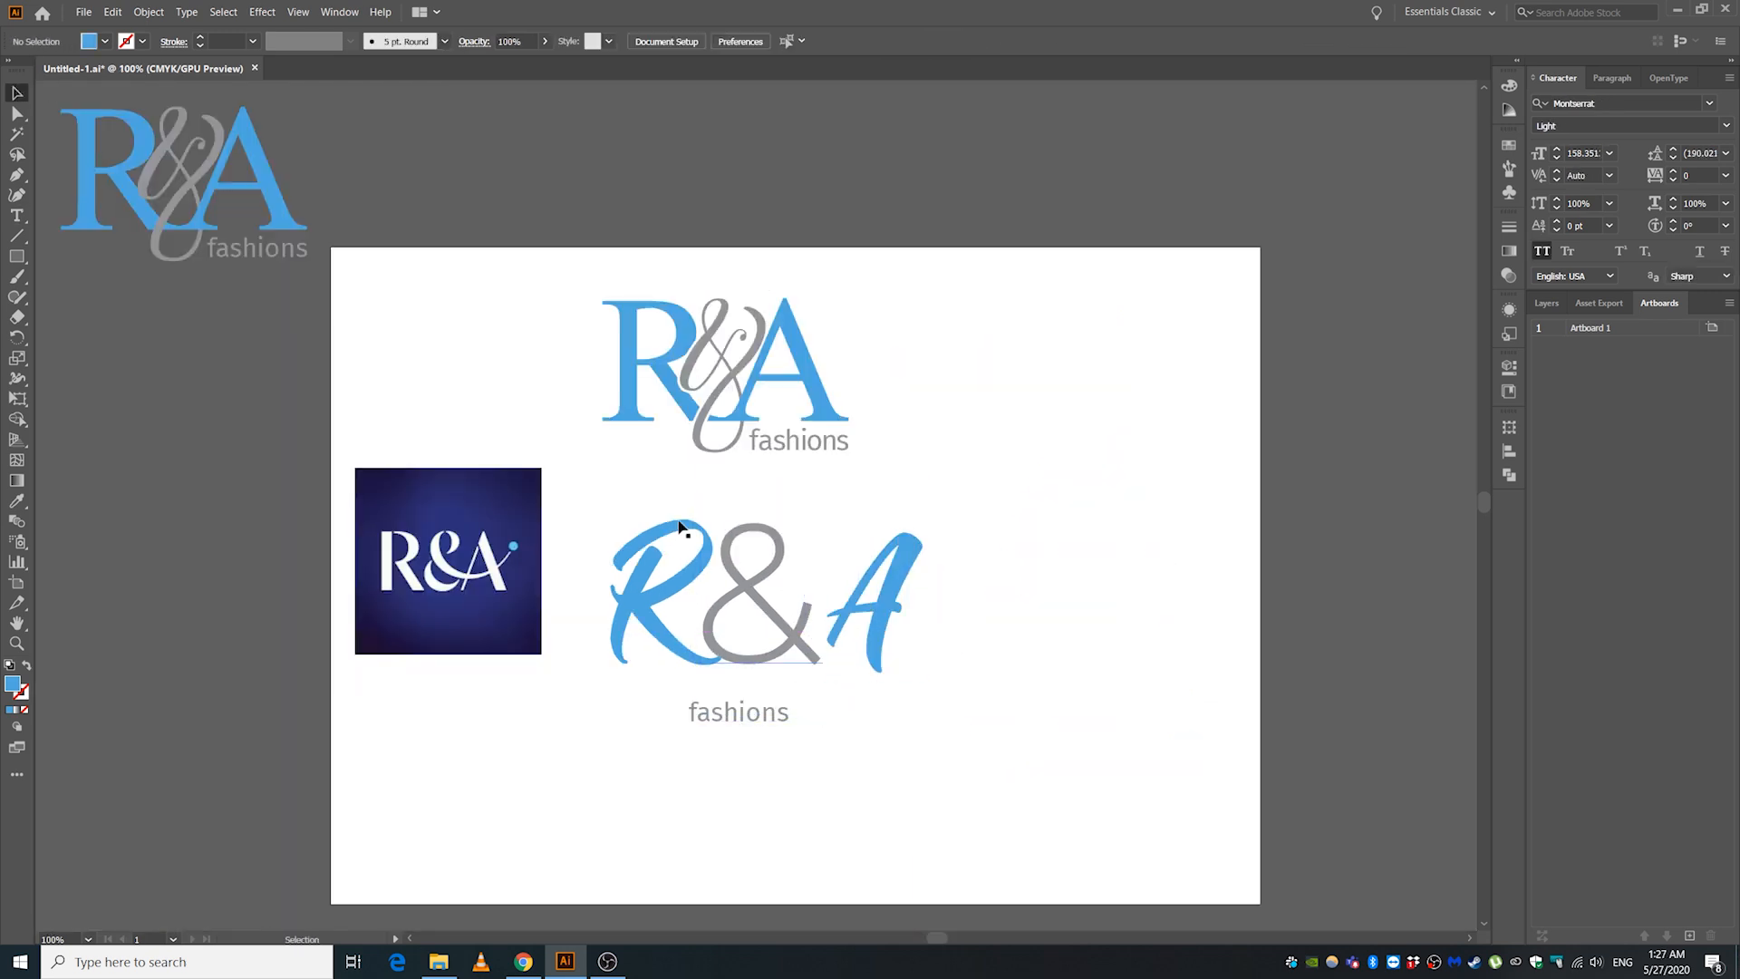
left_click(1604, 102)
type("sans")
left_click(1465, 450)
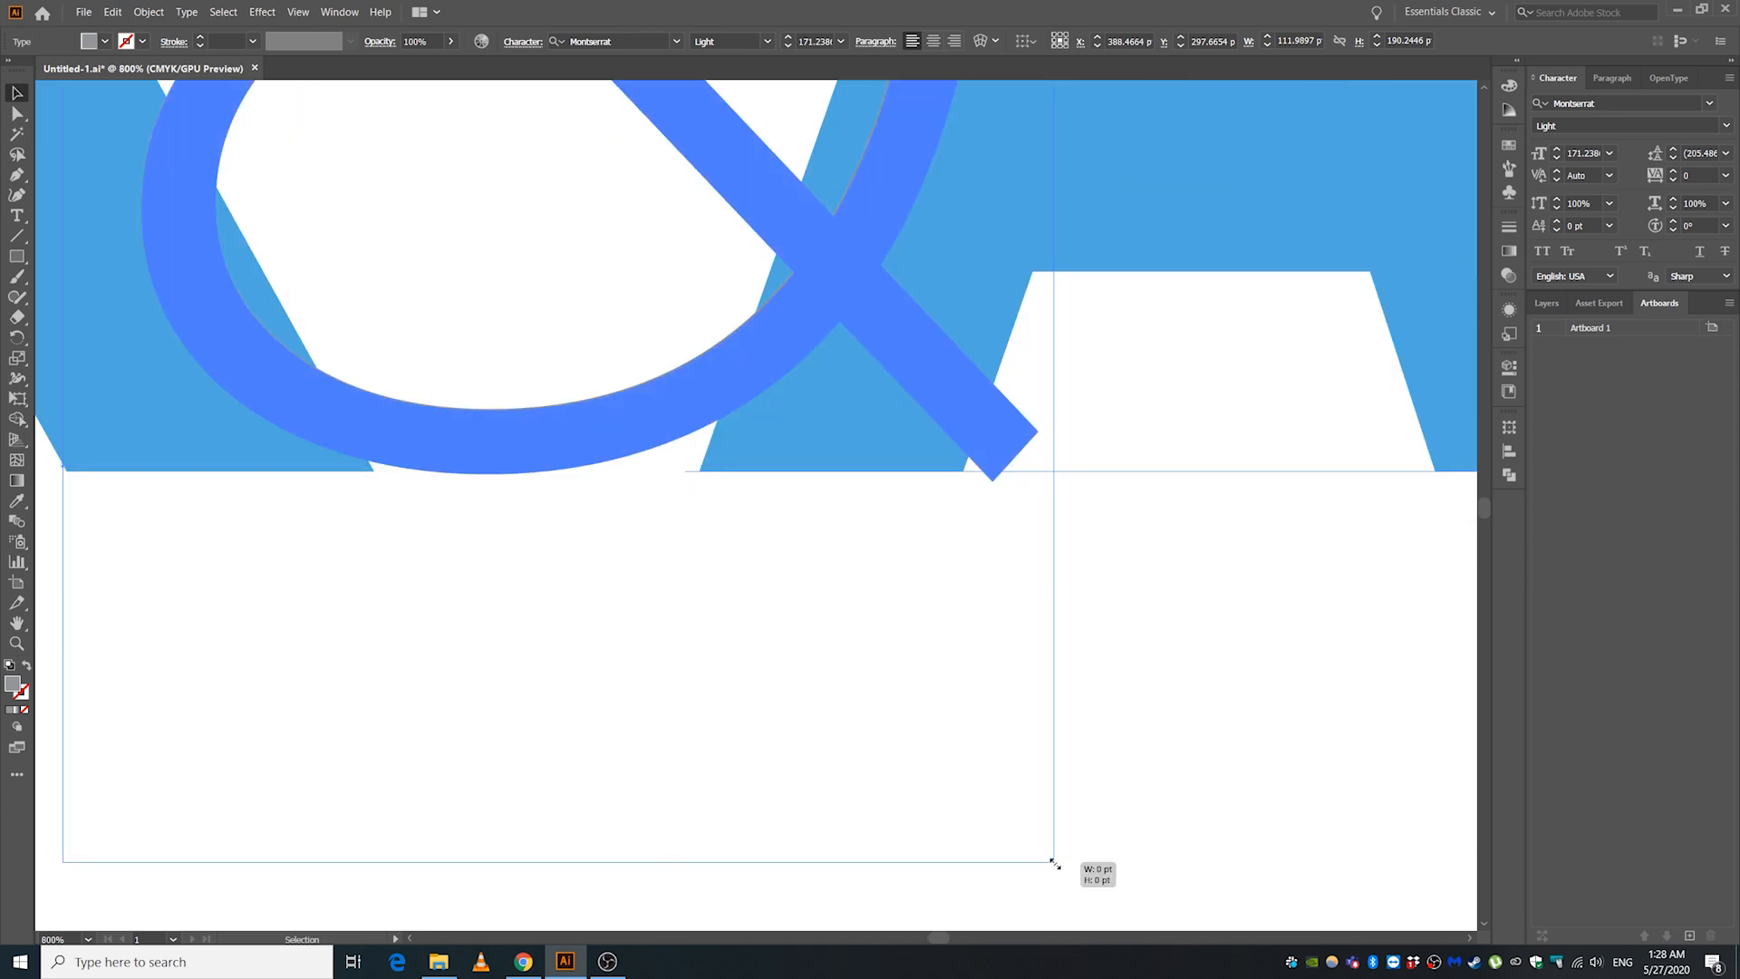
Tighten the tracking of the large "fashions" under the sans-serif logo to -10.
left_click(823, 558)
scroll(823, 558, "up", 1)
left_click(902, 453)
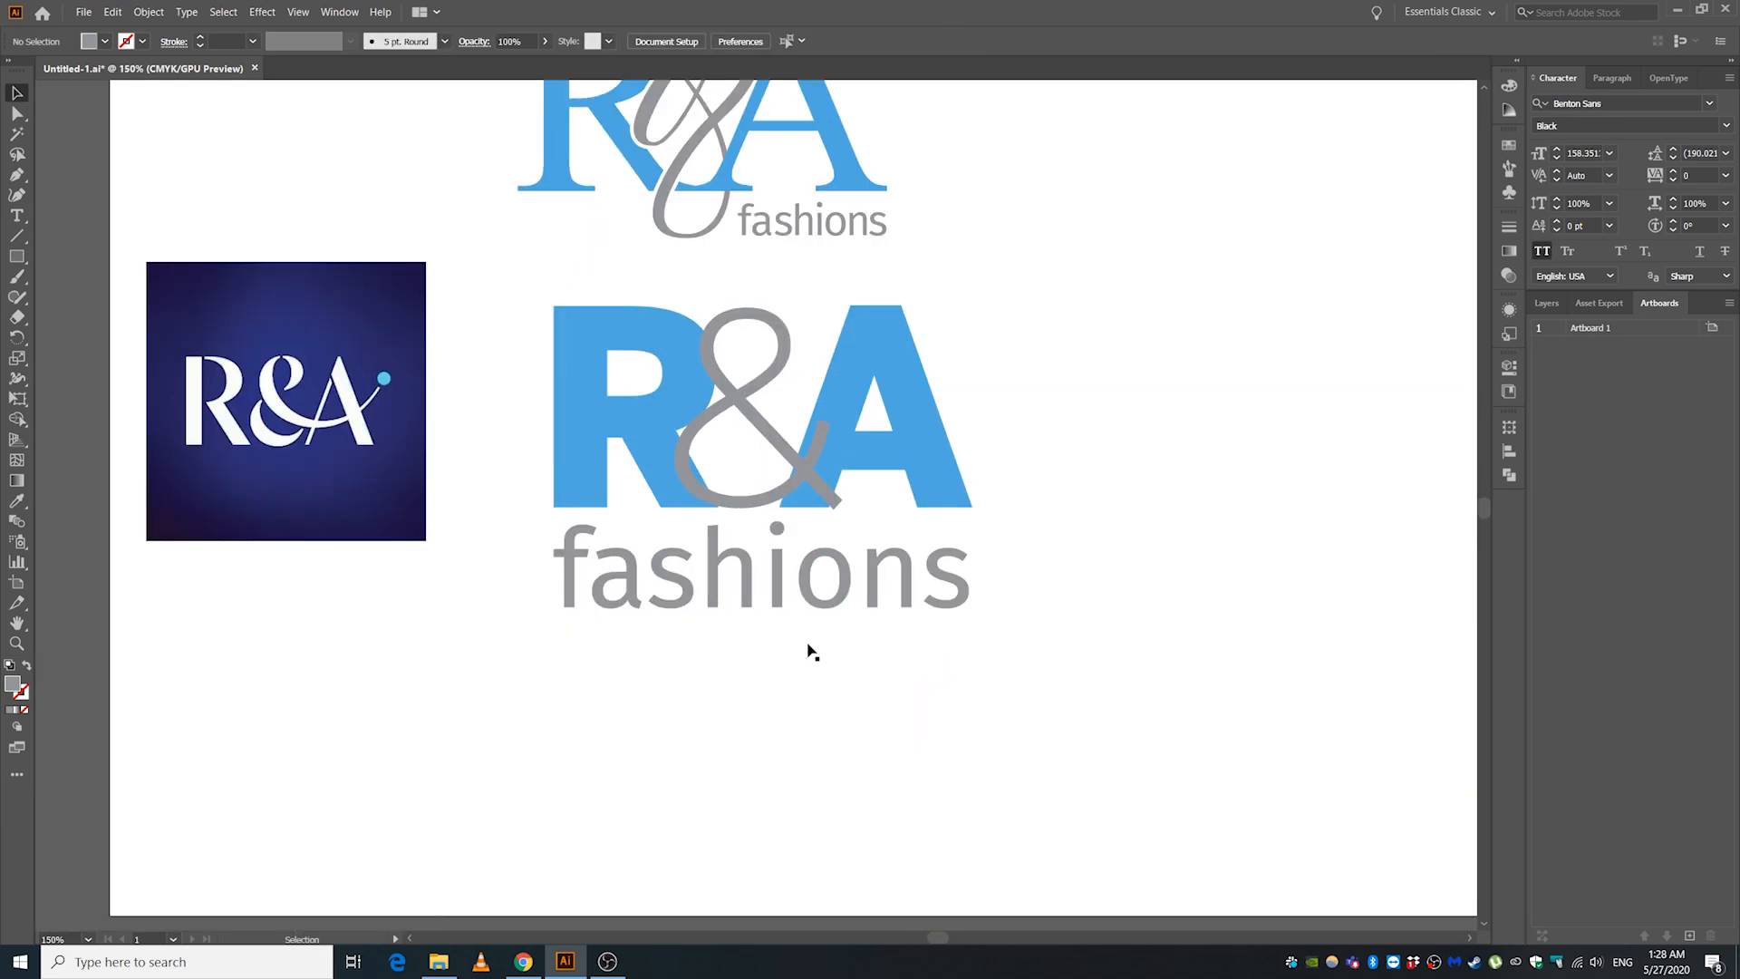
left_click(1674, 180)
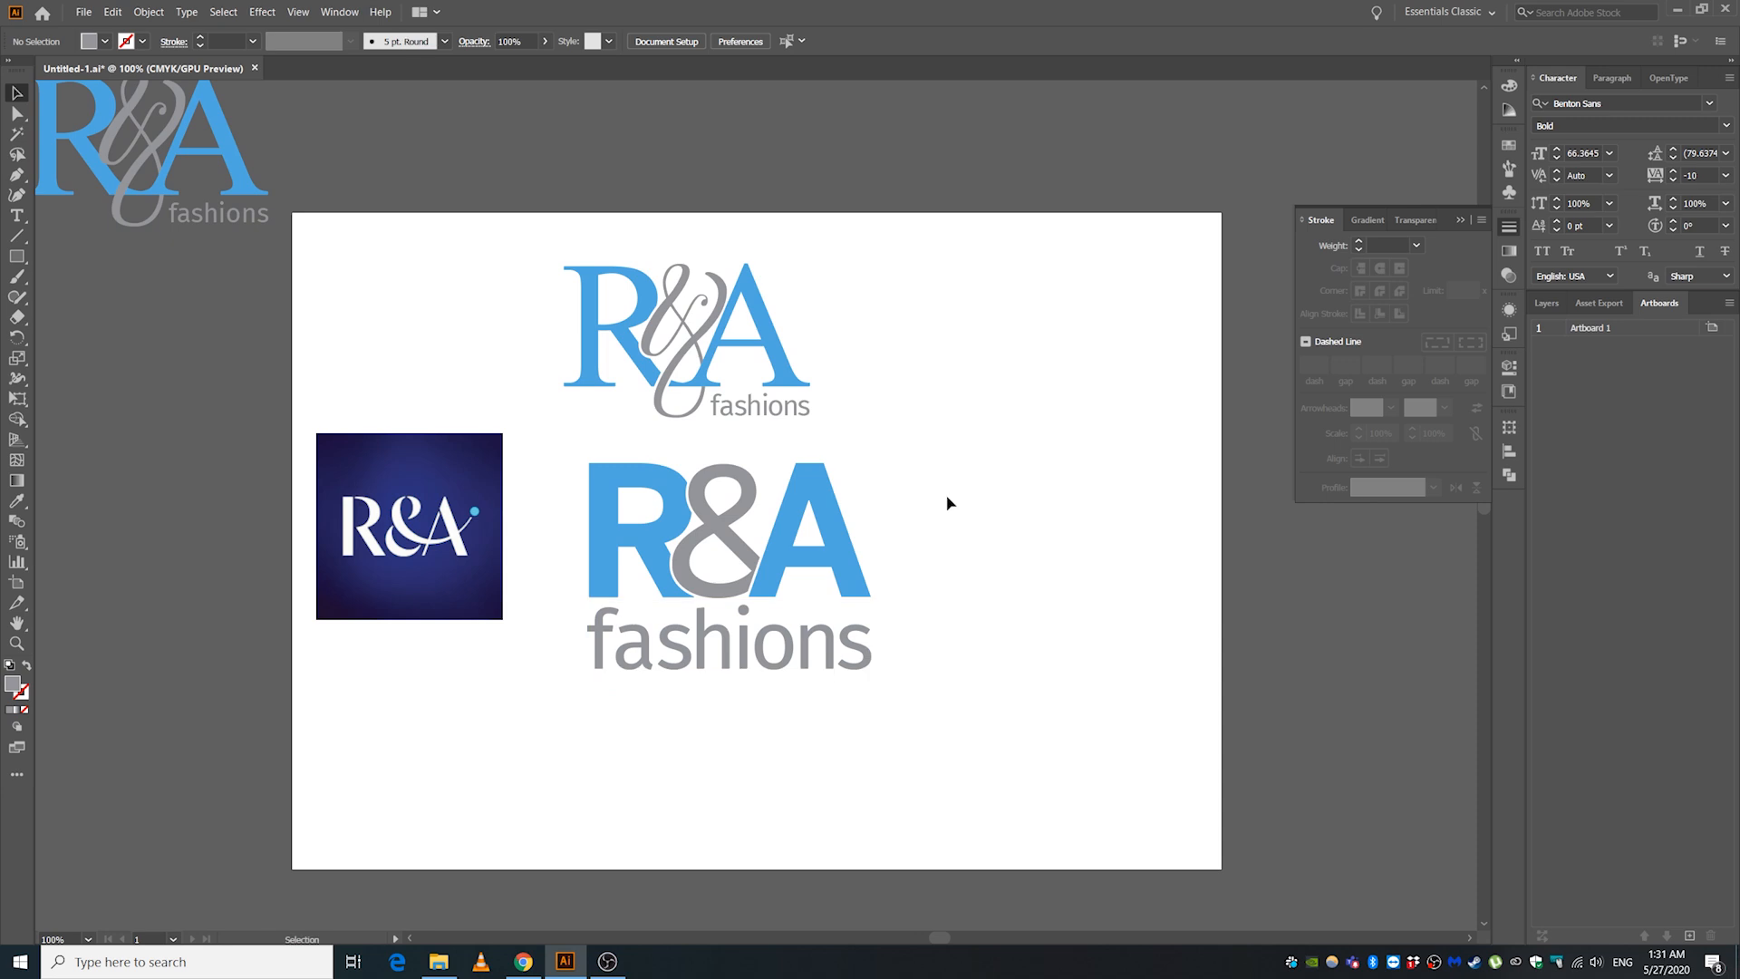
Move the bold sans-serif logo beside the top serif logo and place a copy of the original serif logo in the freed space.
left_click_drag(842, 563, 1138, 323)
left_click_drag(132, 196, 694, 639)
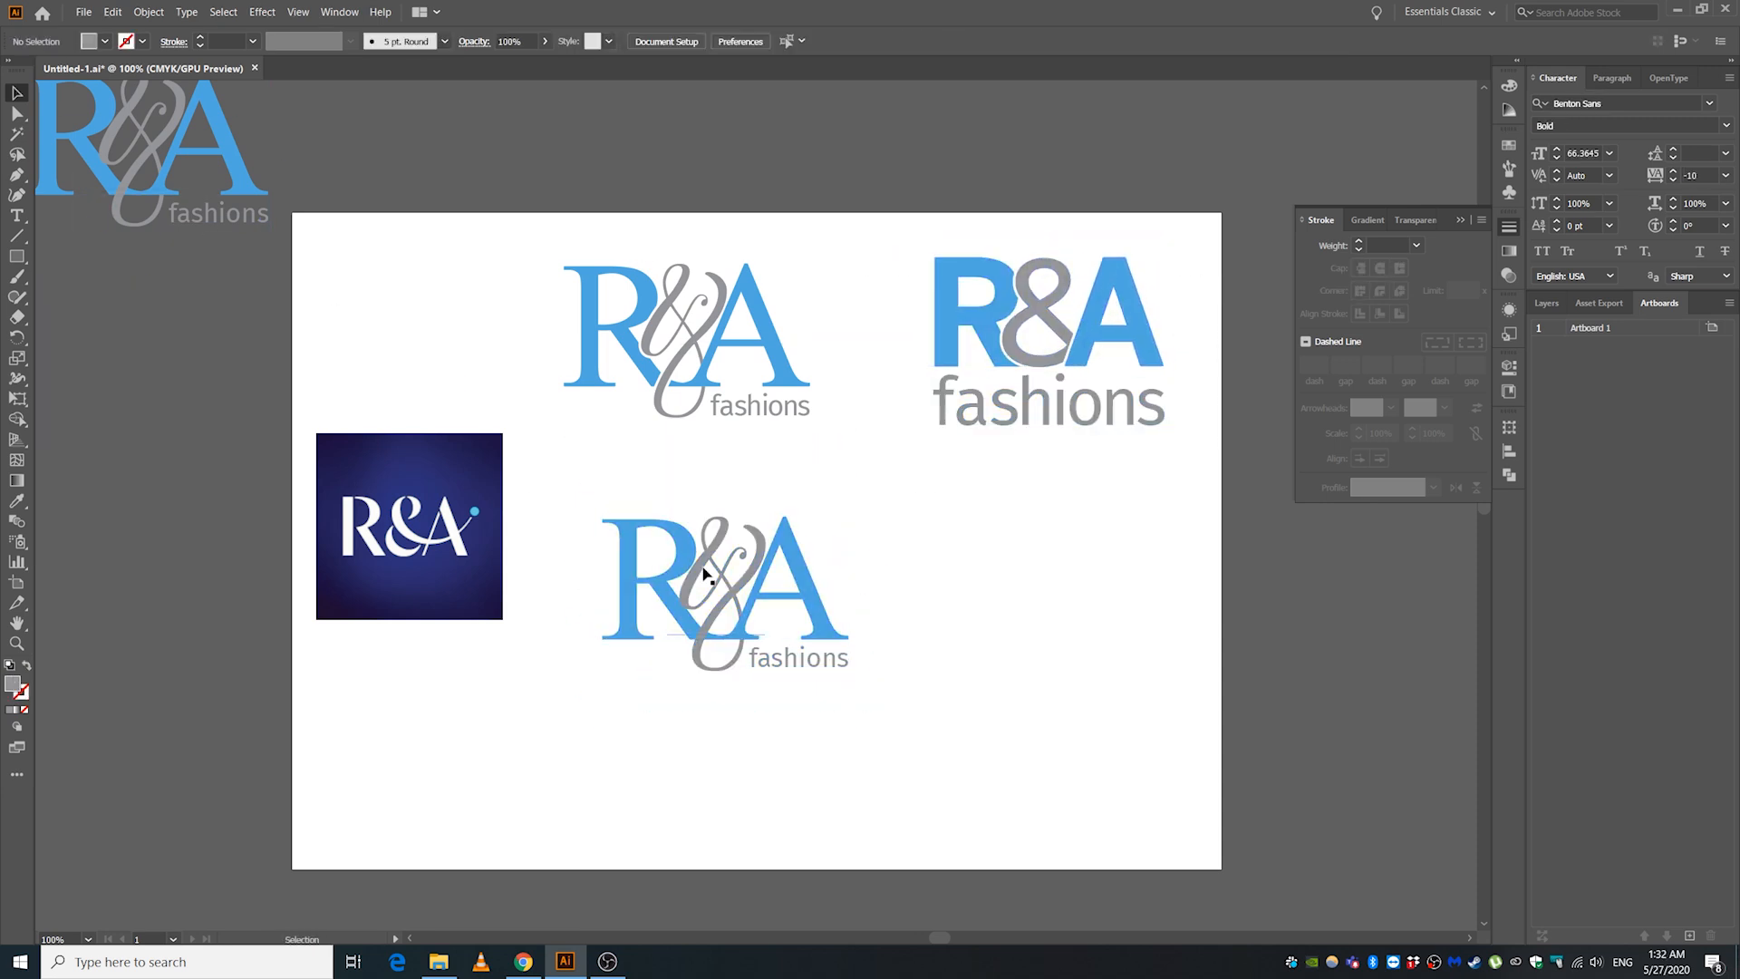
Try Adobe Gurmukhi on the lower logo's ampersand, replace it with another font from the list, and adjust the letter placement.
left_click(1709, 103)
scroll(1534, 476, "down", 10)
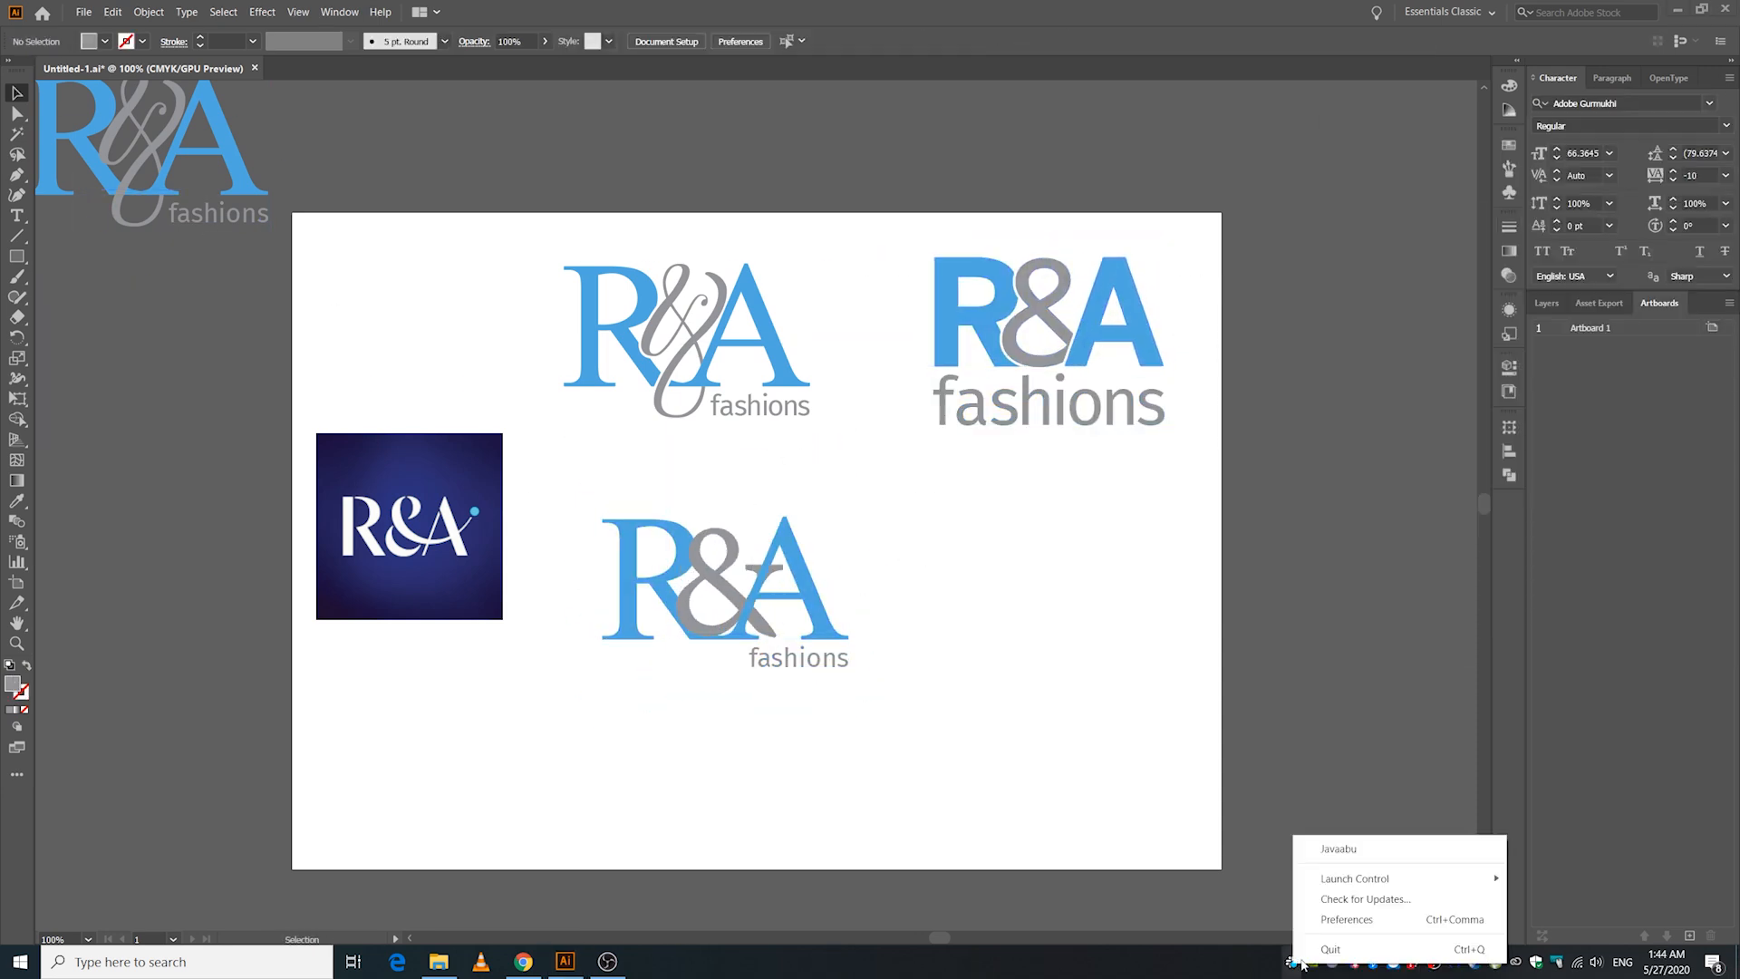
left_click(725, 565)
left_click(1709, 102)
scroll(1545, 543, "down", 10)
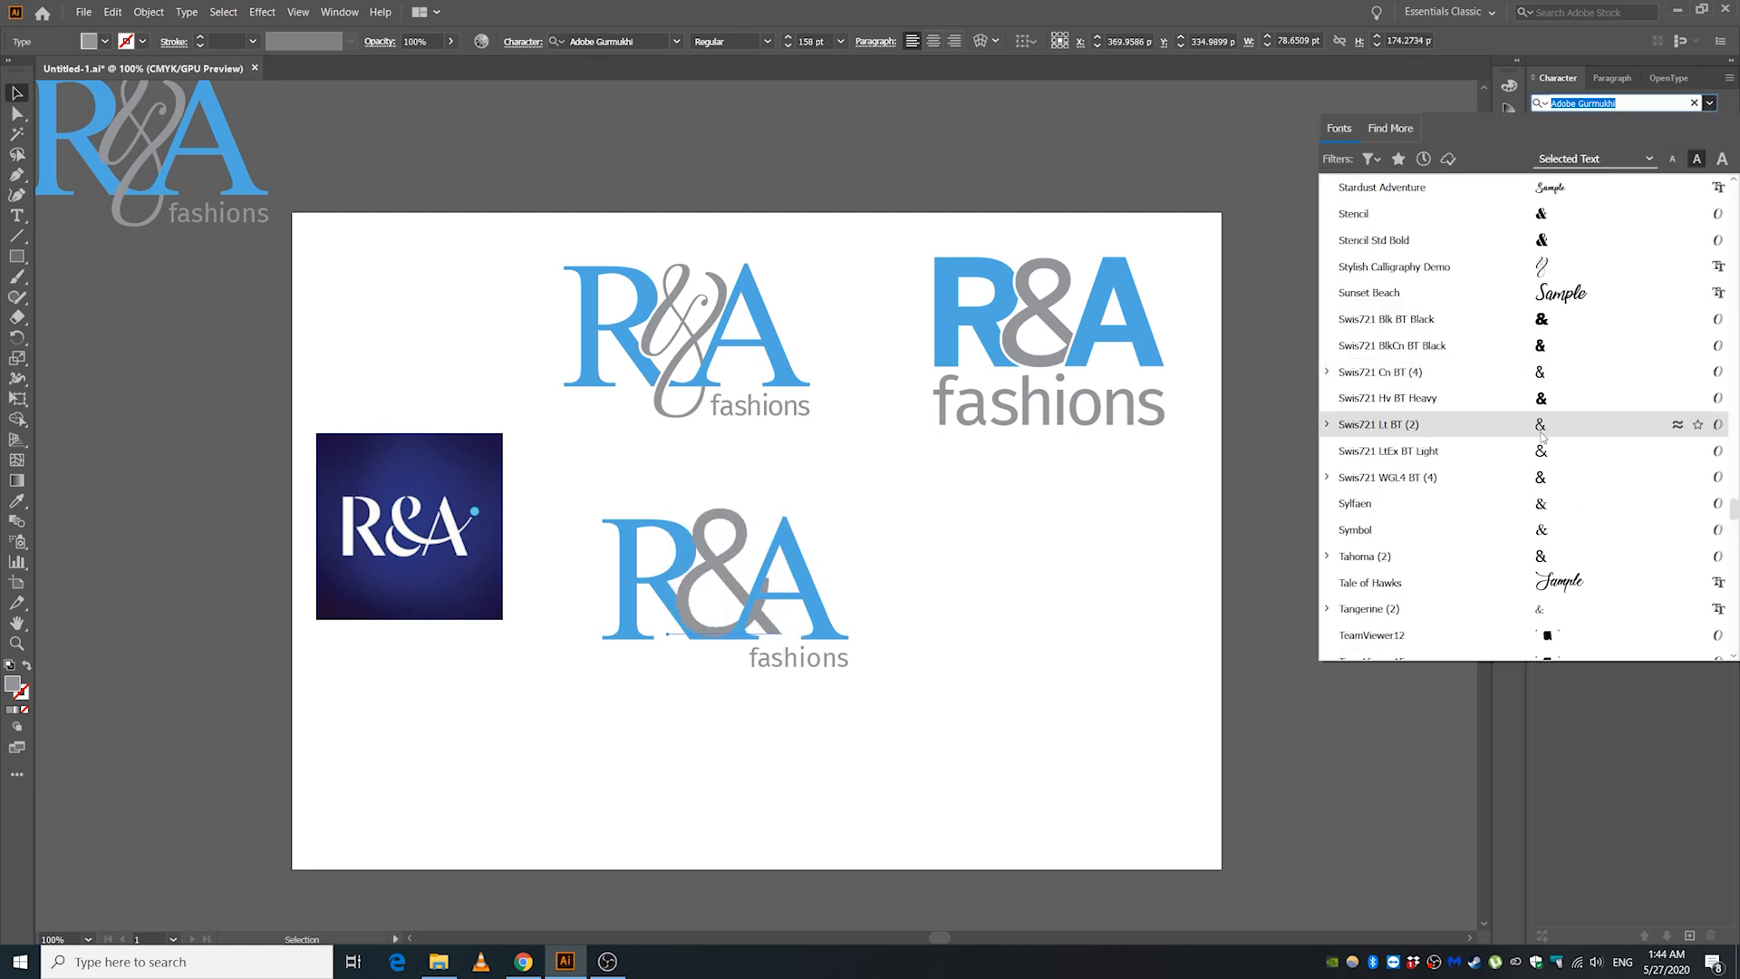
left_click(1540, 530)
left_click_drag(798, 562, 802, 561)
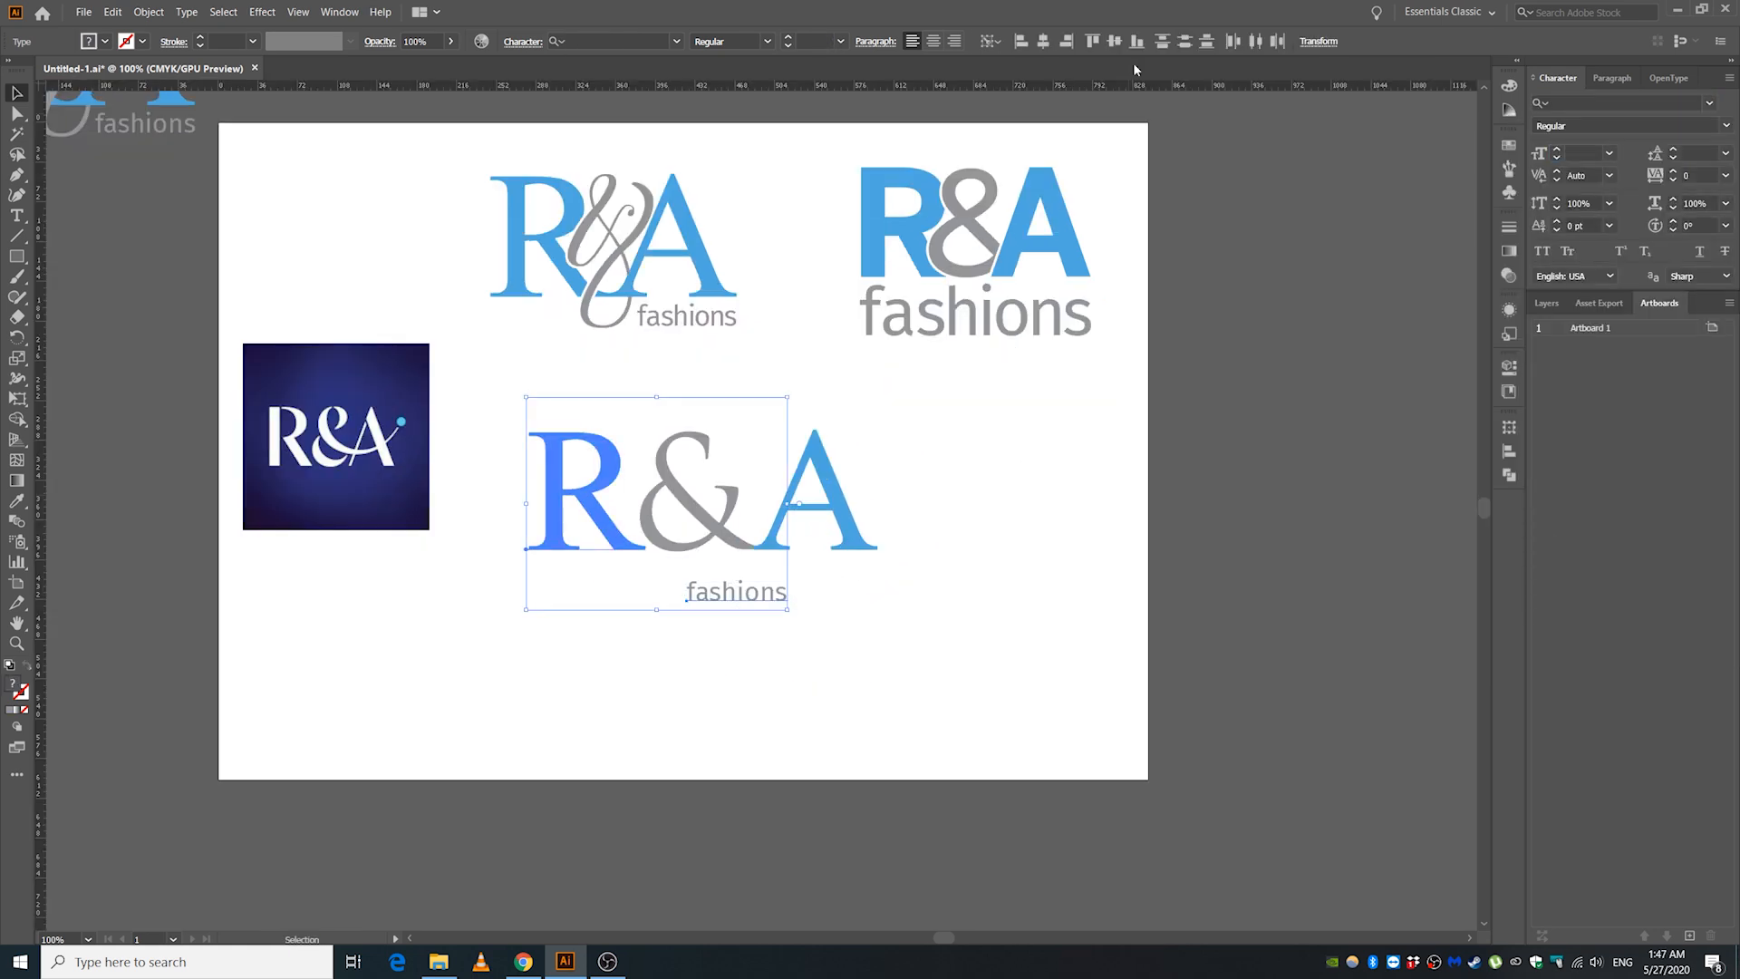
Reduce the size of the lower logo's "fashions" and widen its letter spacing to span the R&A above.
key("ctrl+shift+comma")
key("ctrl+shift+comma")
key("ctrl+shift+comma")
key("ctrl+shift+comma")
key("ctrl+shift+comma")
key("alt+Right")
key("alt+Right")
key("alt+Right")
key("alt+Right")
key("alt+Right")
Recolor the lower logo's R and A from blue to teal.
left_click(612, 547, "shift")
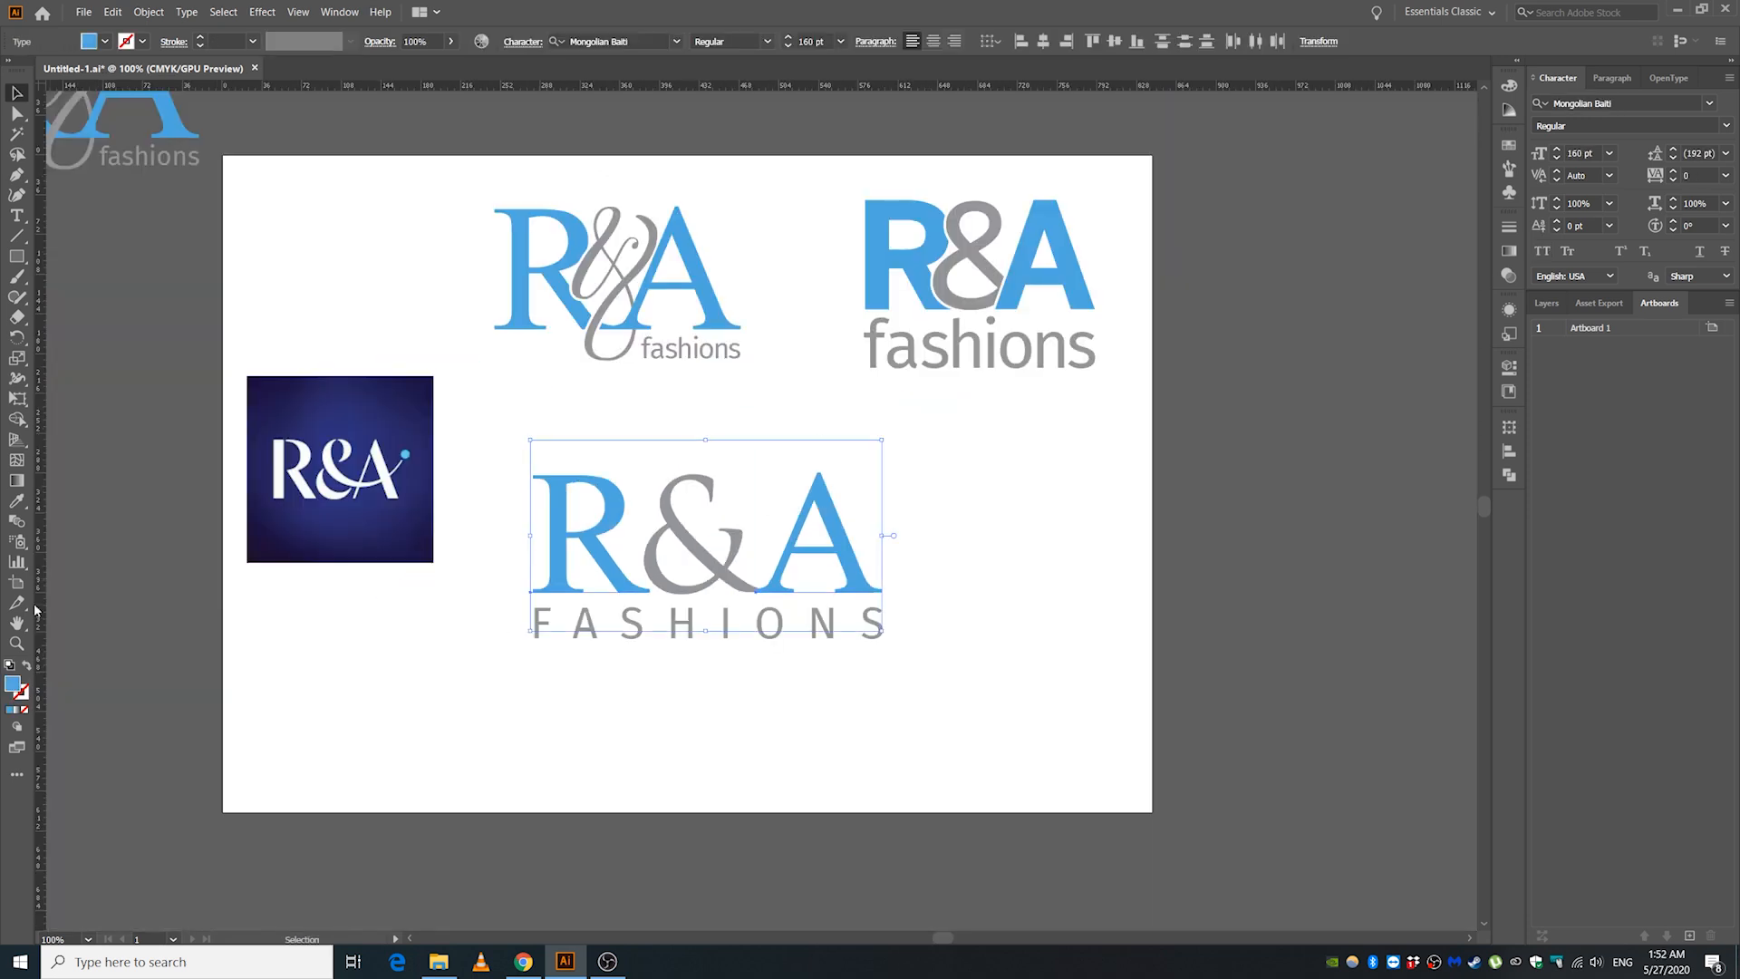
left_click_drag(1382, 426, 1382, 455)
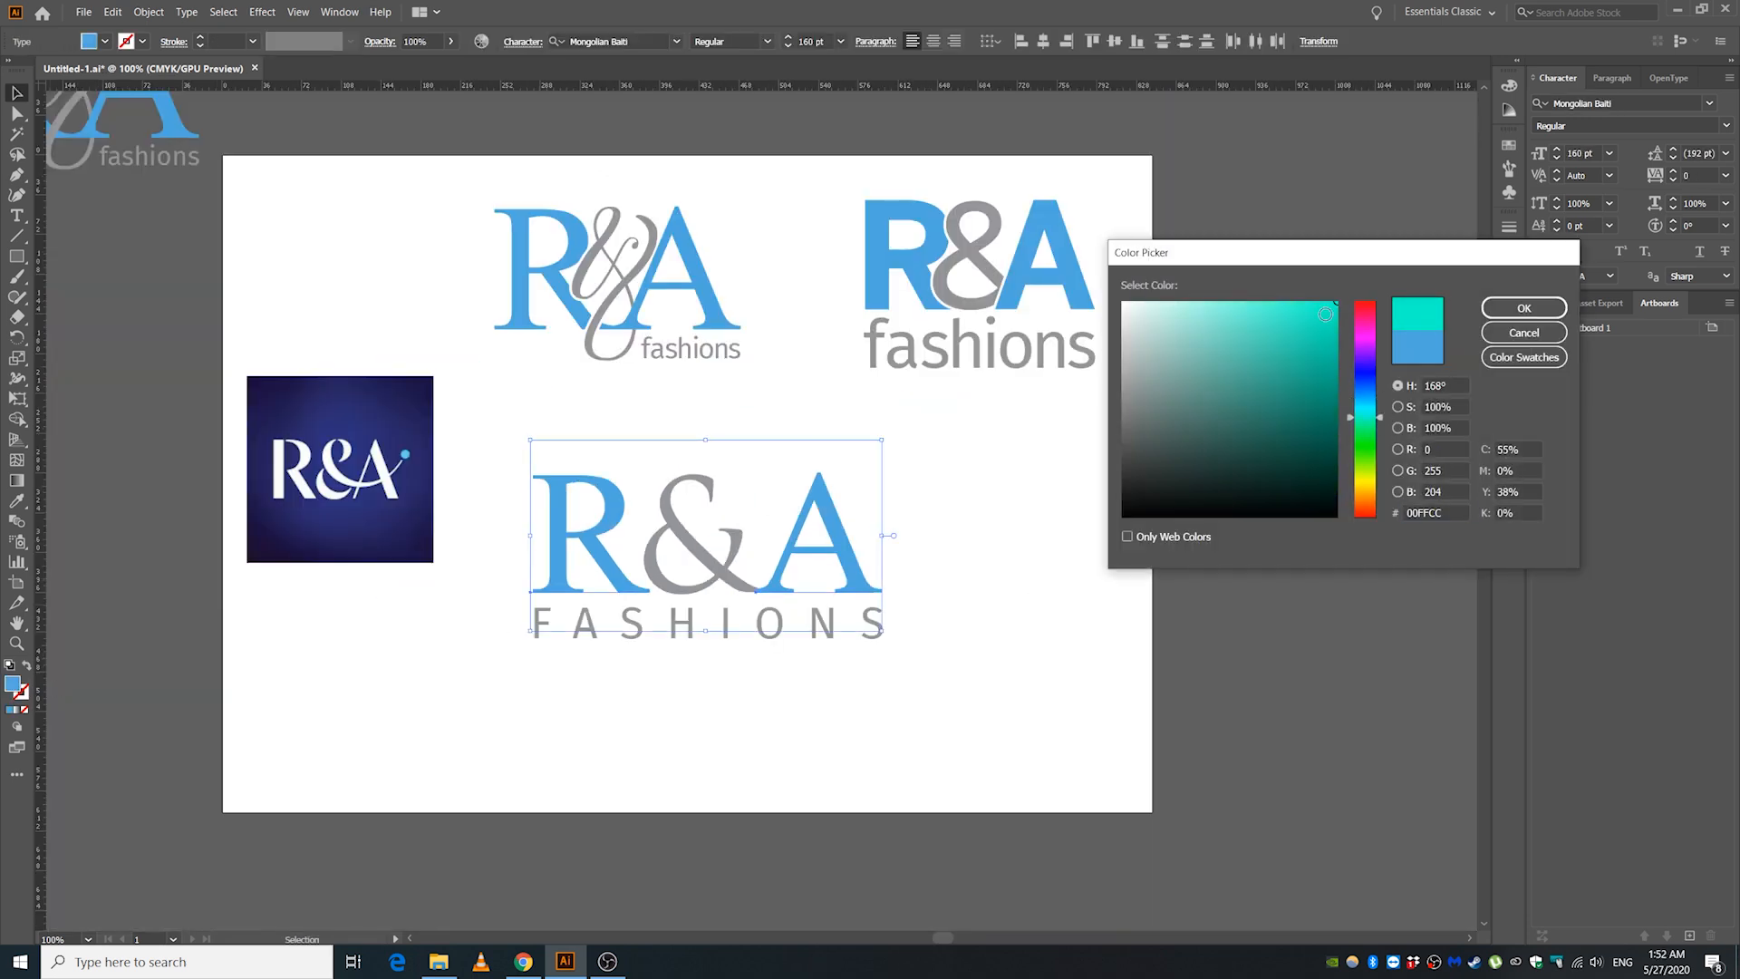
key("Return")
double_click(13, 684)
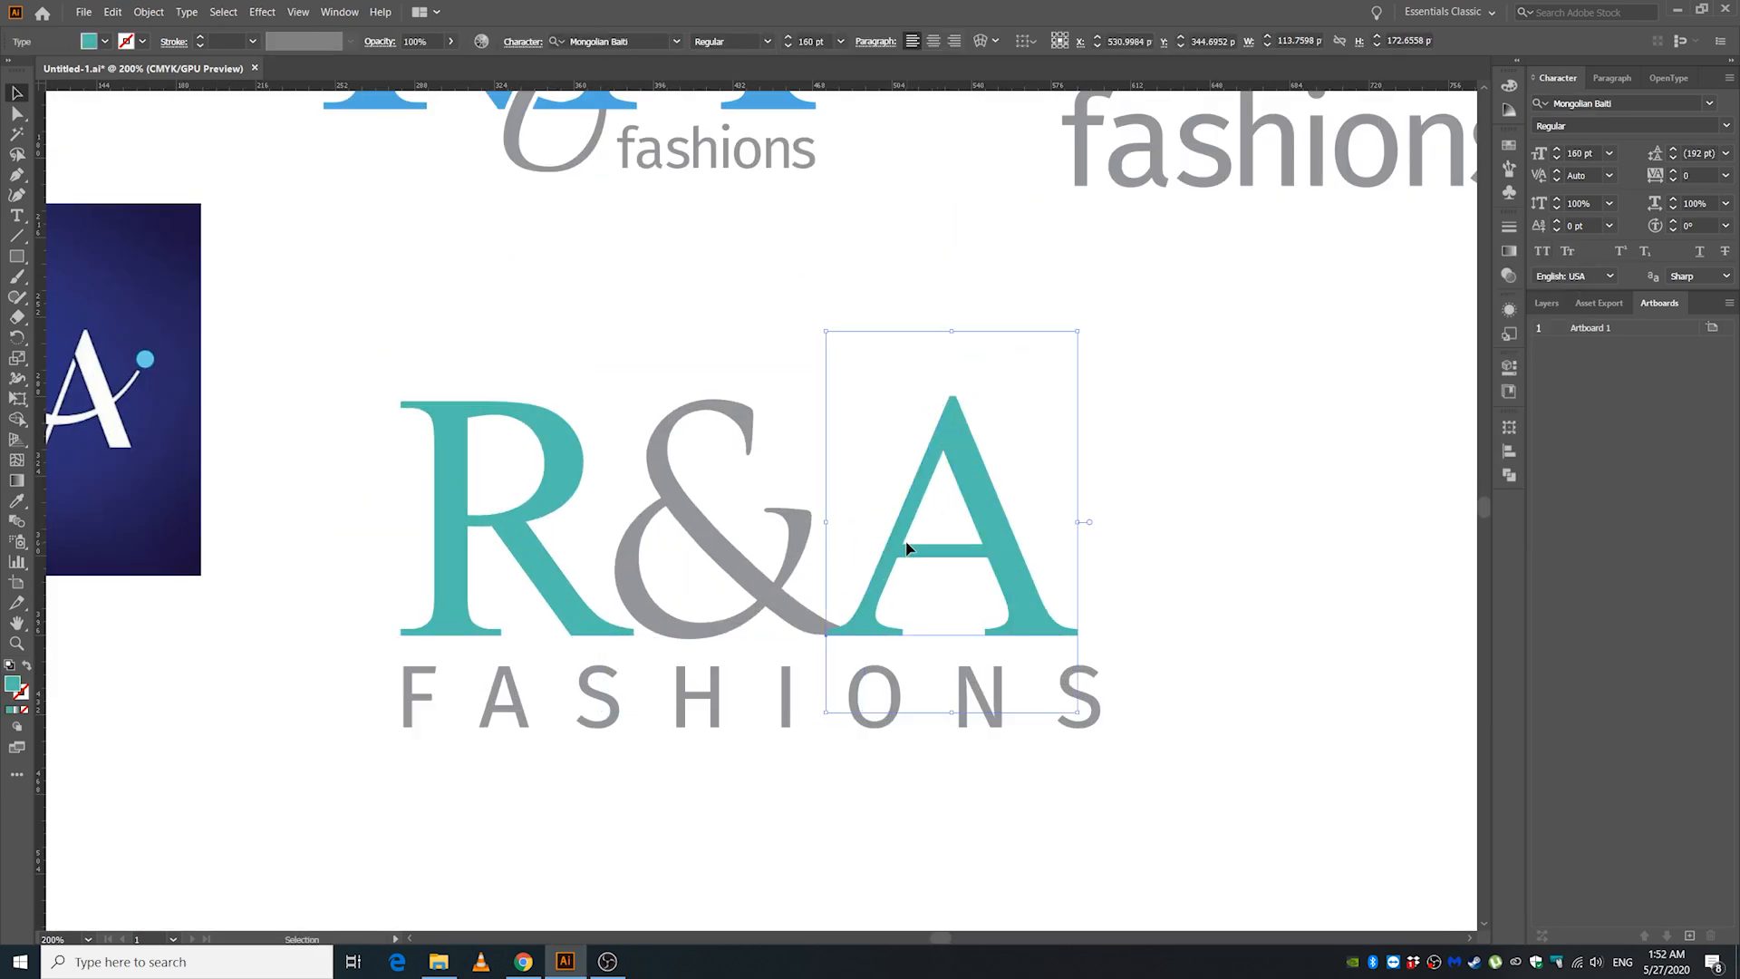
Adjust the font size of FASHIONS under the teal logo and set its tracking to 810.
left_click(749, 699)
key("alt+Left")
key("alt+Left")
key("ctrl+minus")
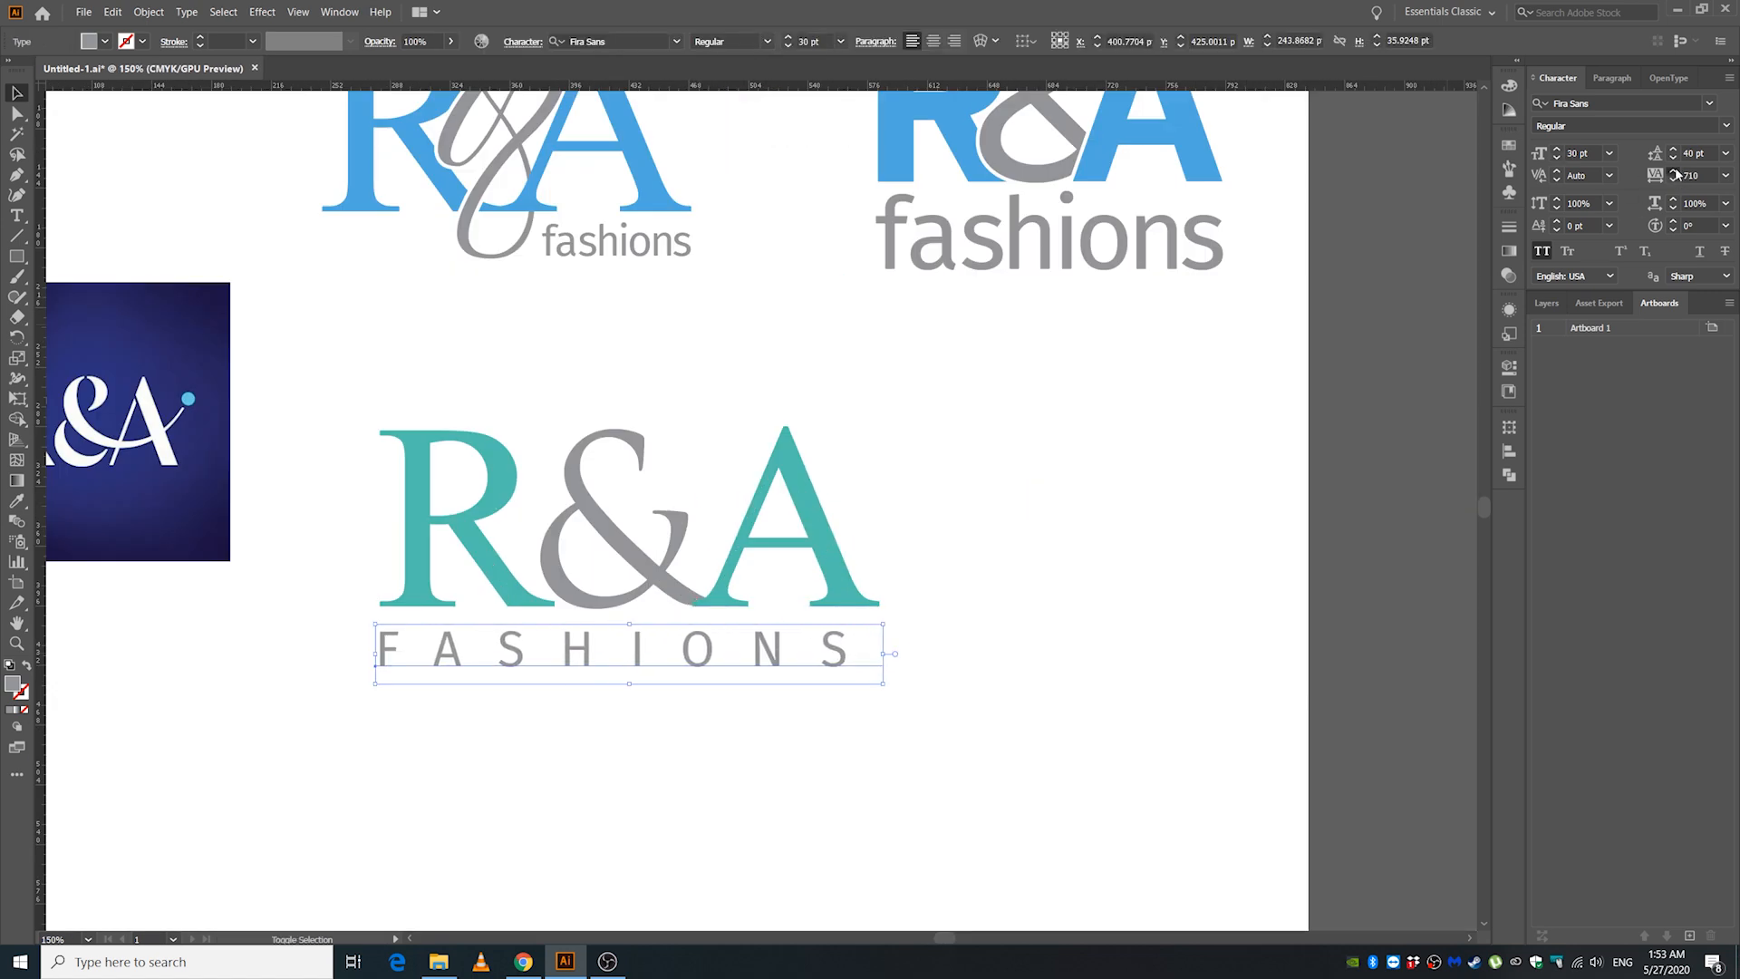
left_click(1673, 179)
left_click(1556, 150)
scroll(1072, 508, "down", 1)
left_click(1726, 126)
left_click(1577, 371)
key("ctrl+z")
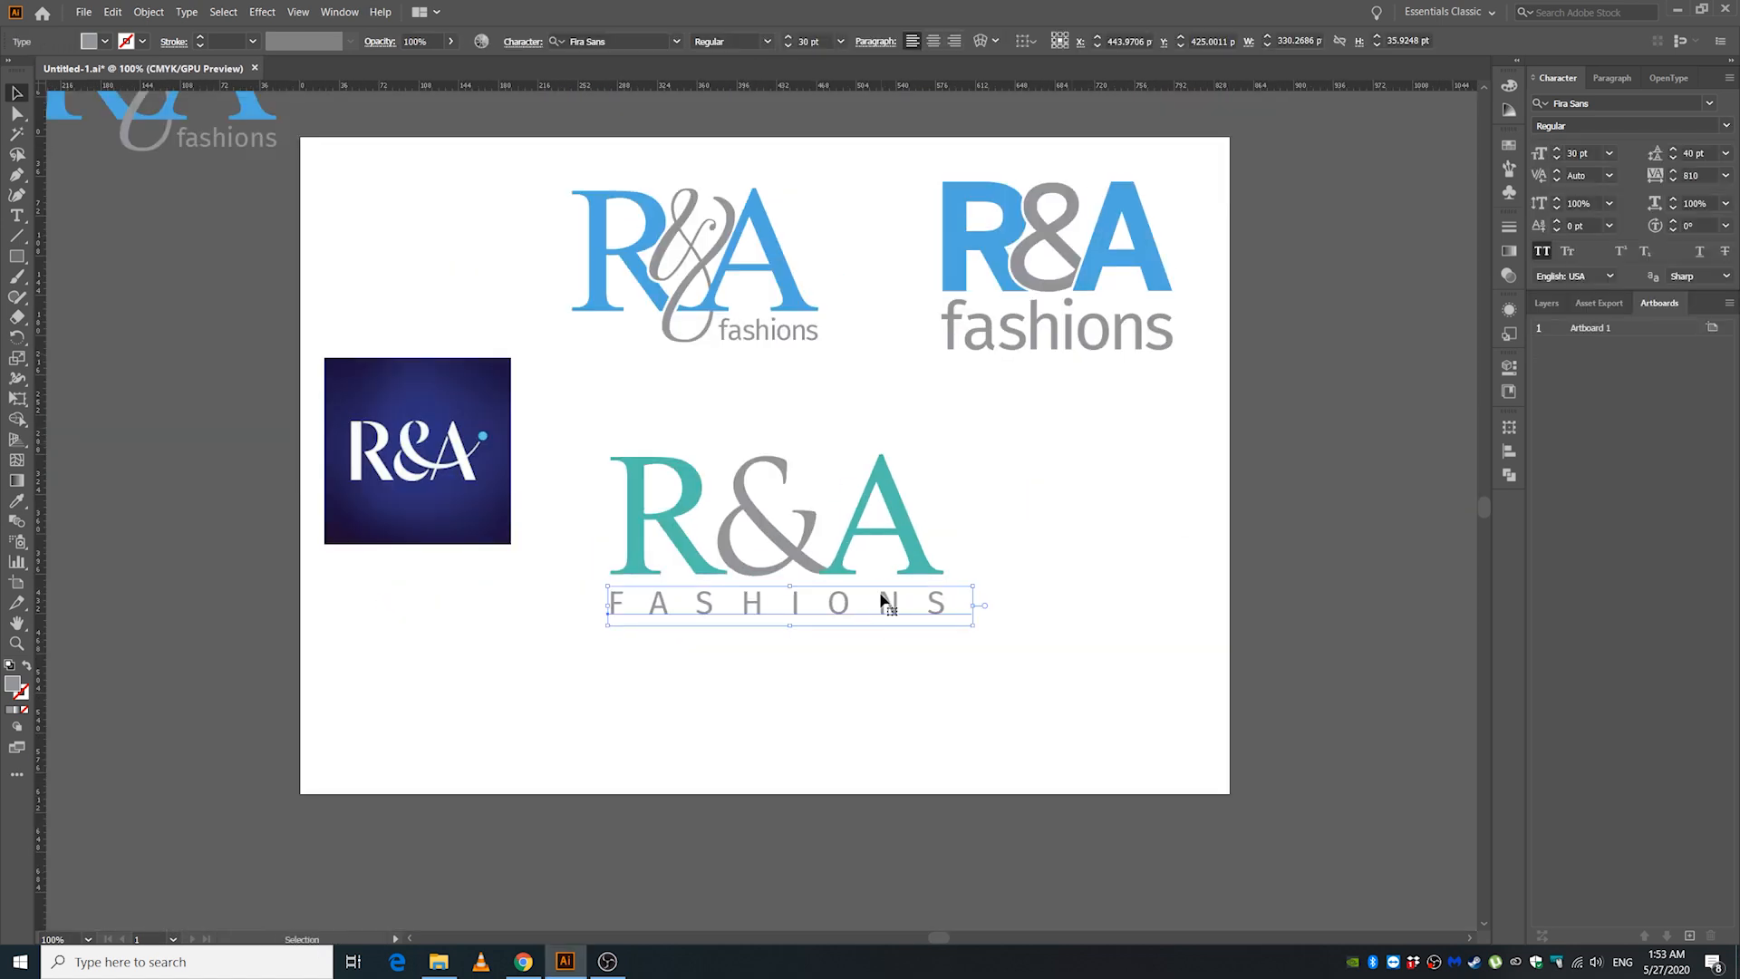
Set the teal logo's FASHIONS to the Fira Sans Light style.
left_click(1726, 126)
left_click(1577, 219)
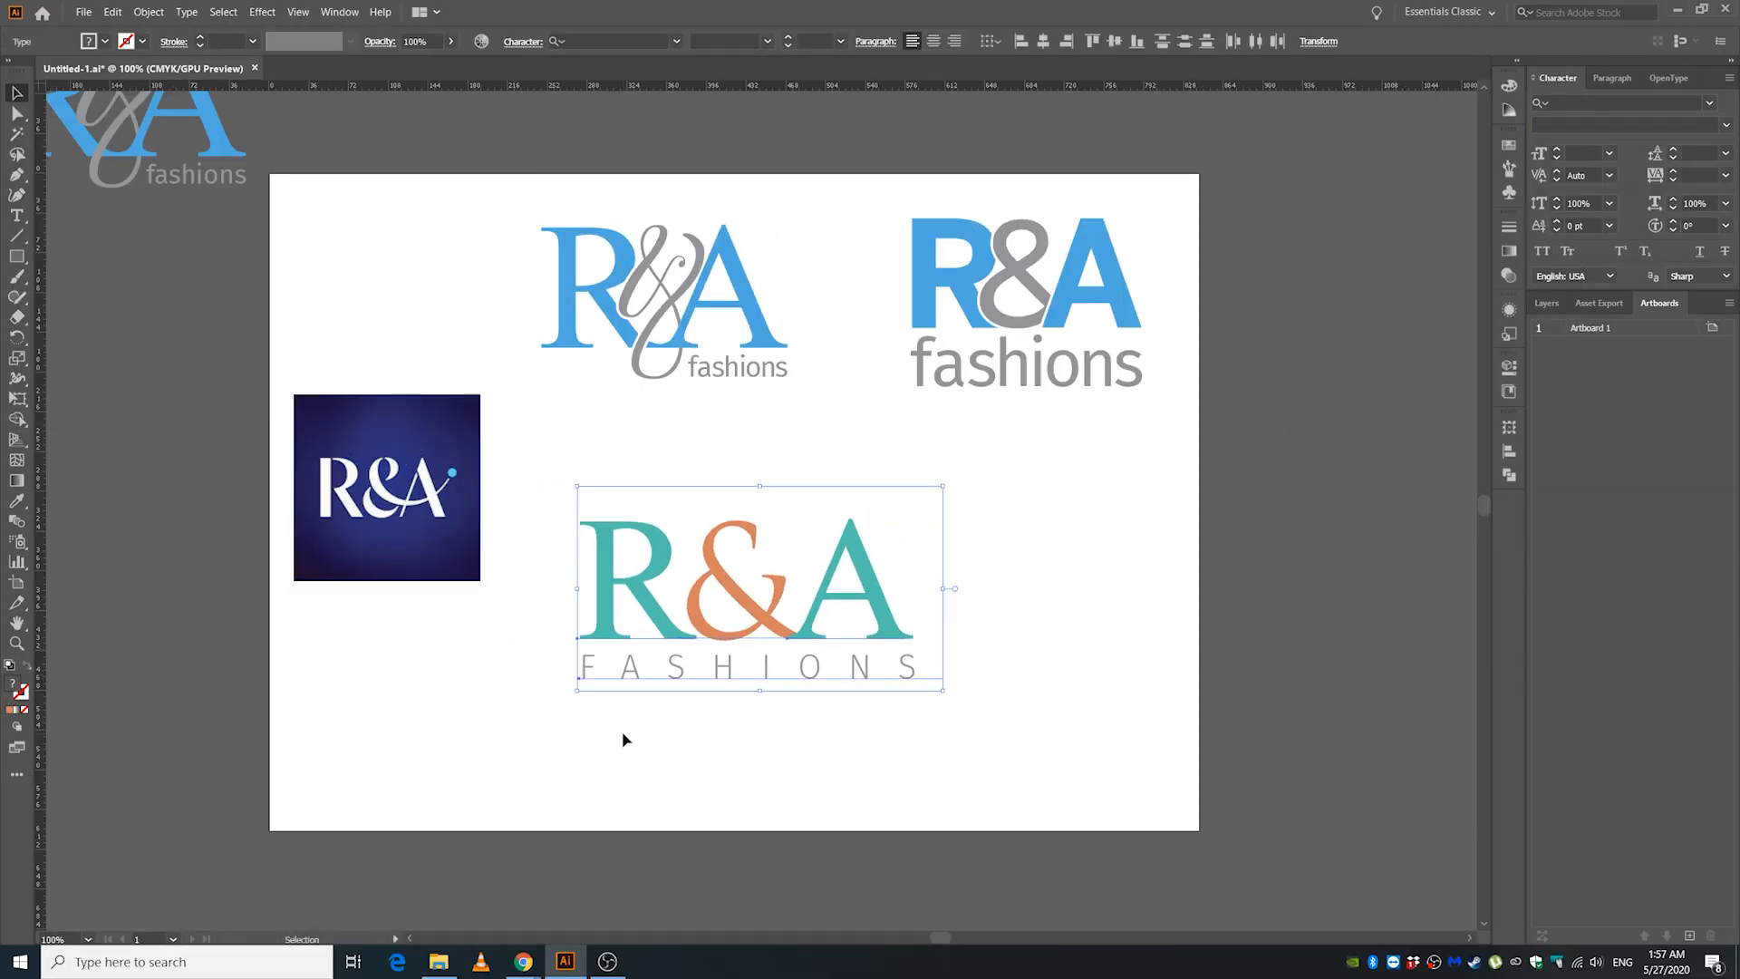
Reset the tracking of FASHIONS in the bottom teal and orange logo copy to 0.
left_click(1029, 541)
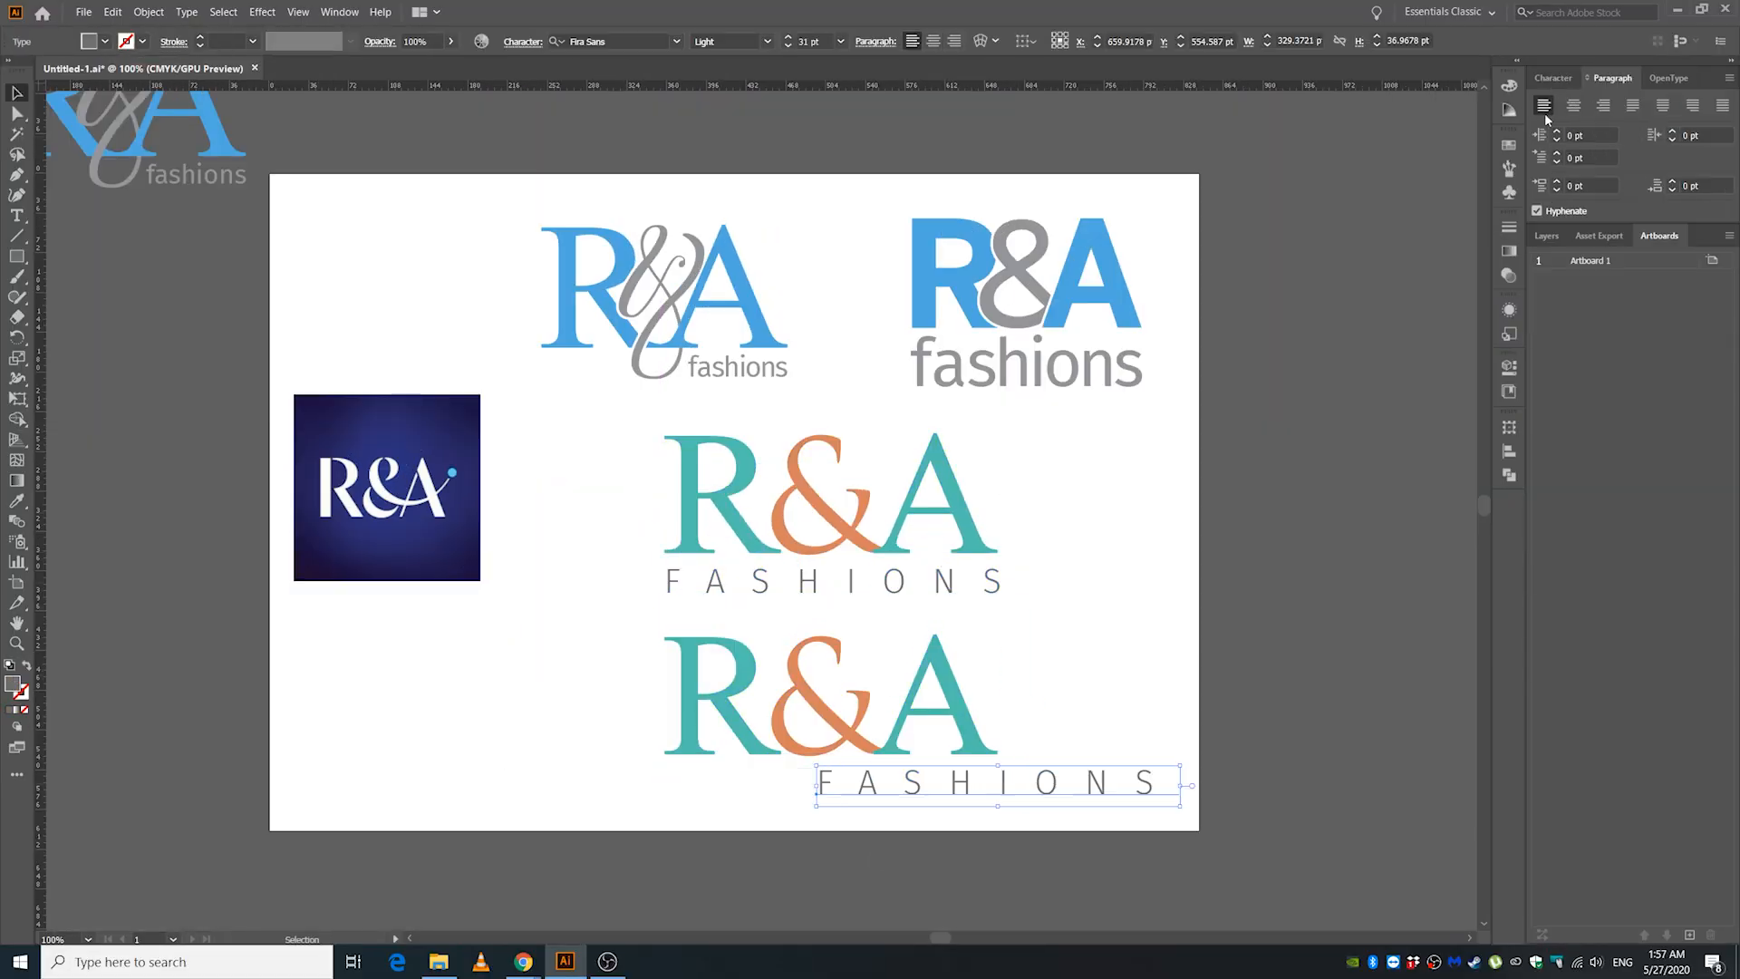
left_click(1553, 78)
left_click(1655, 175)
type("0")
key("Return")
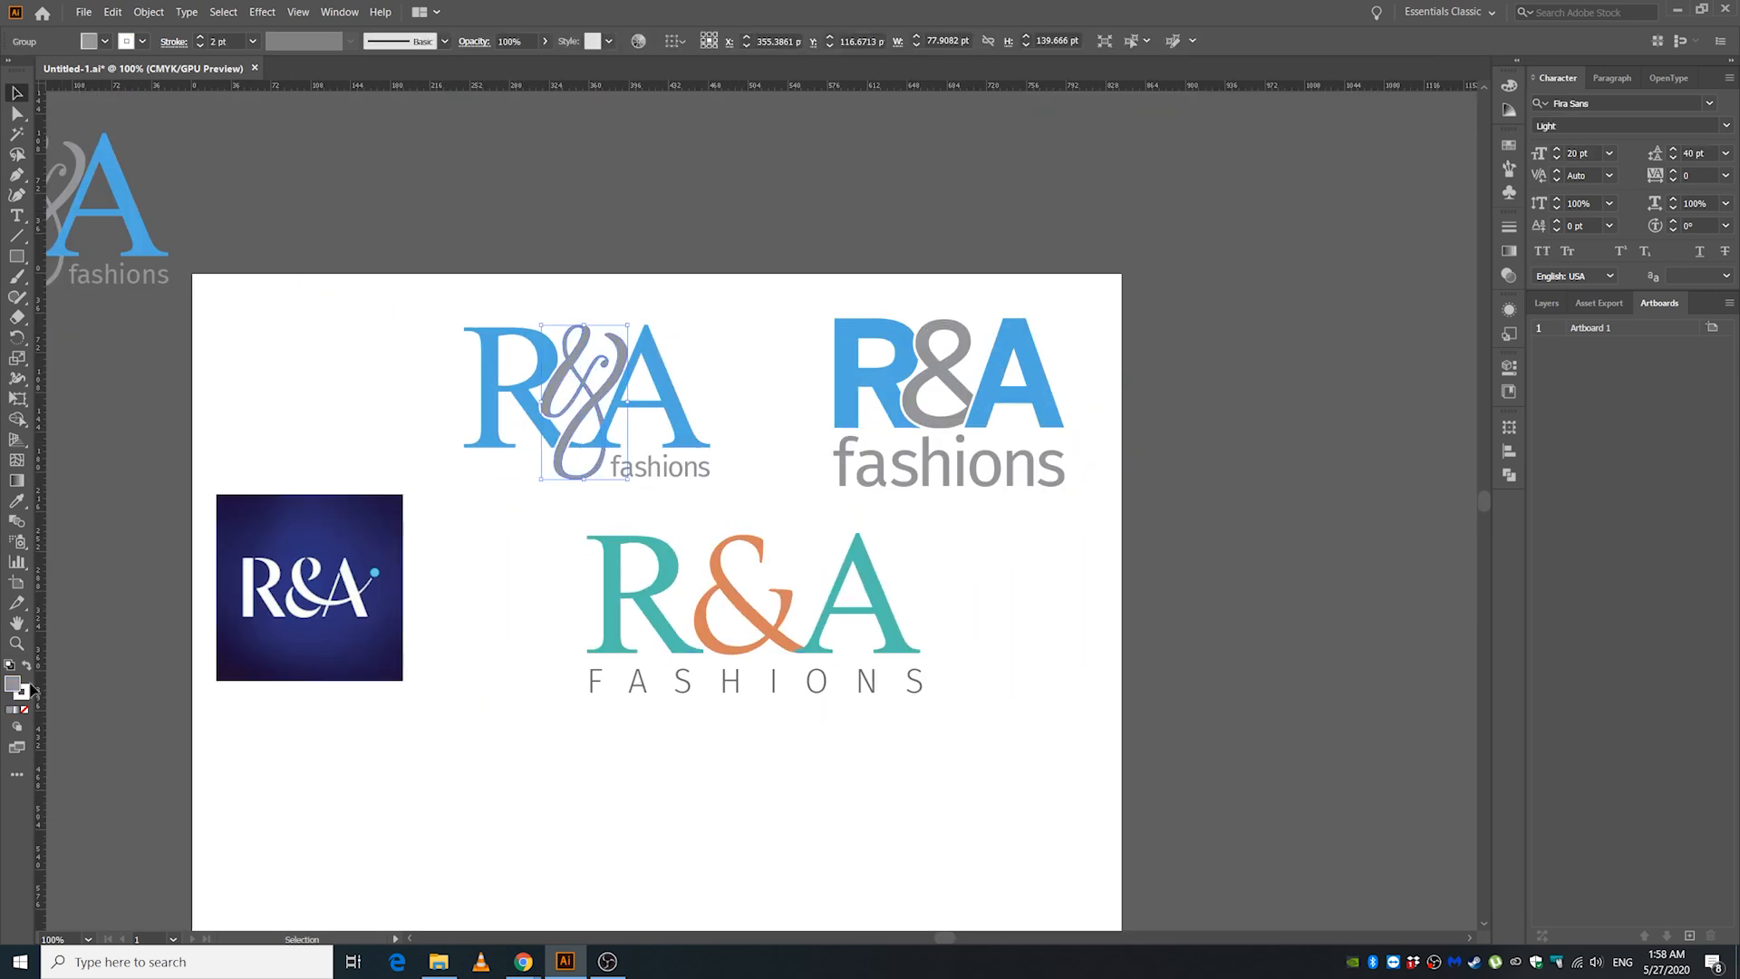
Recolor the top serif logo with a darker gray ampersand and a bright blue R and A.
left_click(104, 41)
left_click(486, 393, "shift")
double_click(12, 684)
left_click(1308, 377)
left_click(1524, 308)
double_click(13, 684)
left_click_drag(1308, 377, 1326, 323)
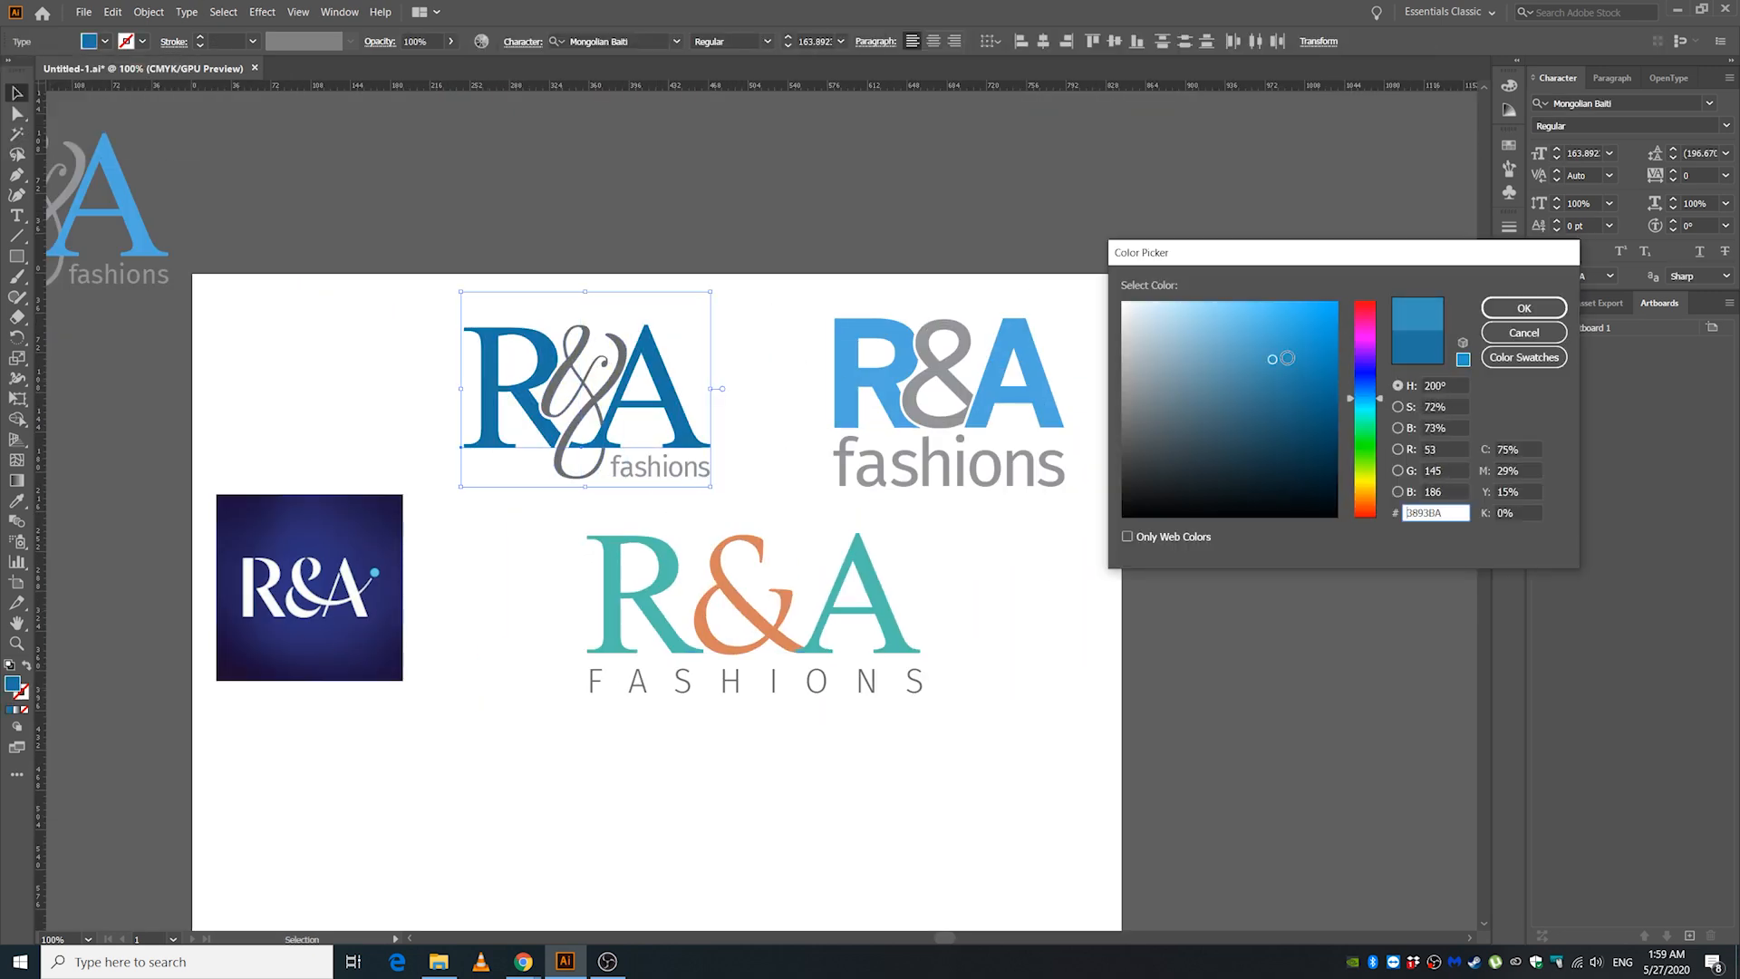
key("Return")
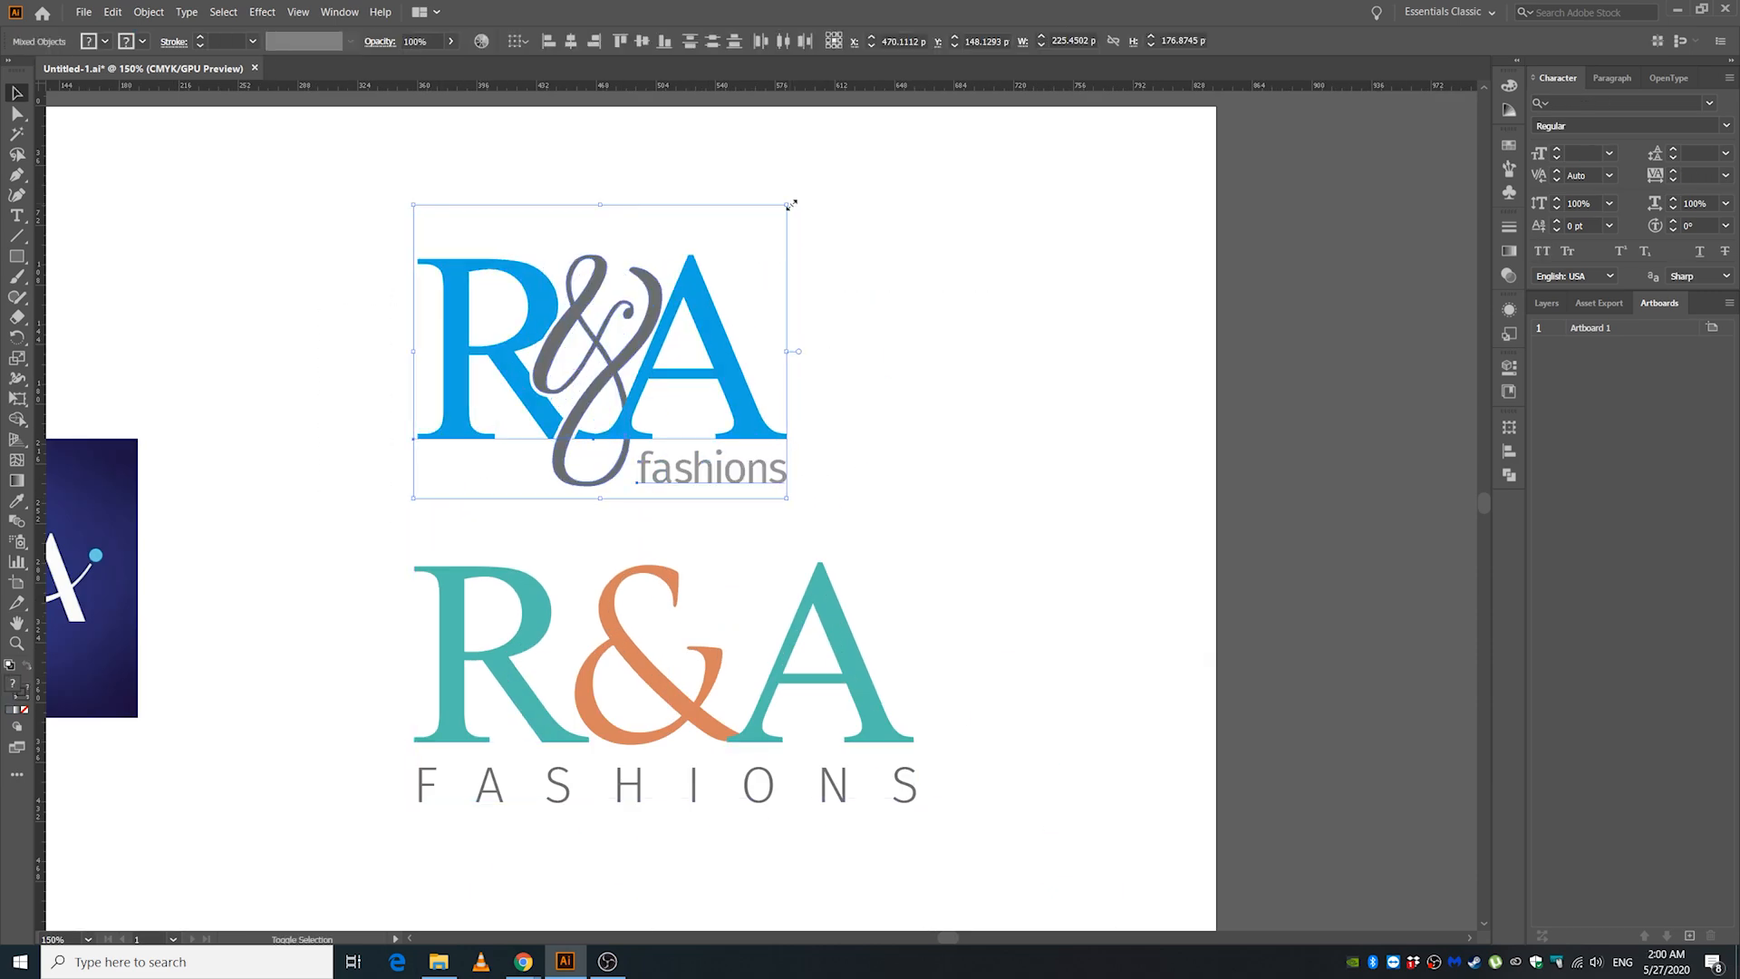
Enlarge the blue serif logo proportionally to match the width of the teal logo below it.
left_click_drag(789, 202, 917, 380)
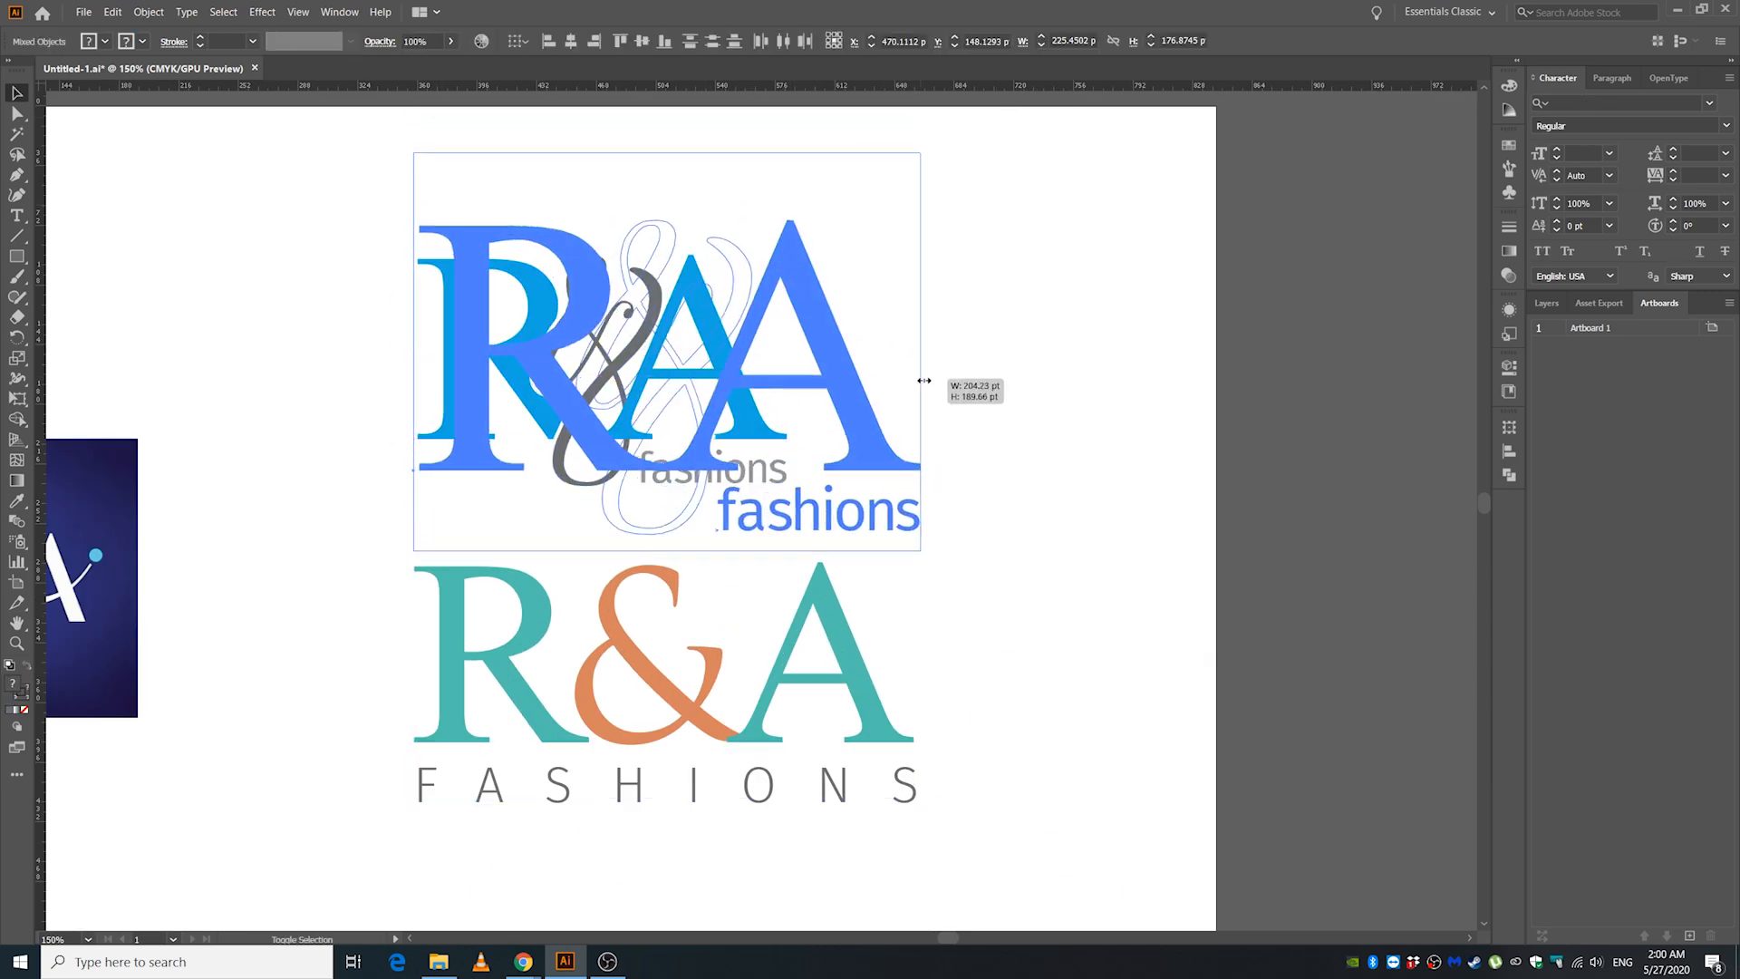
left_click(1126, 561)
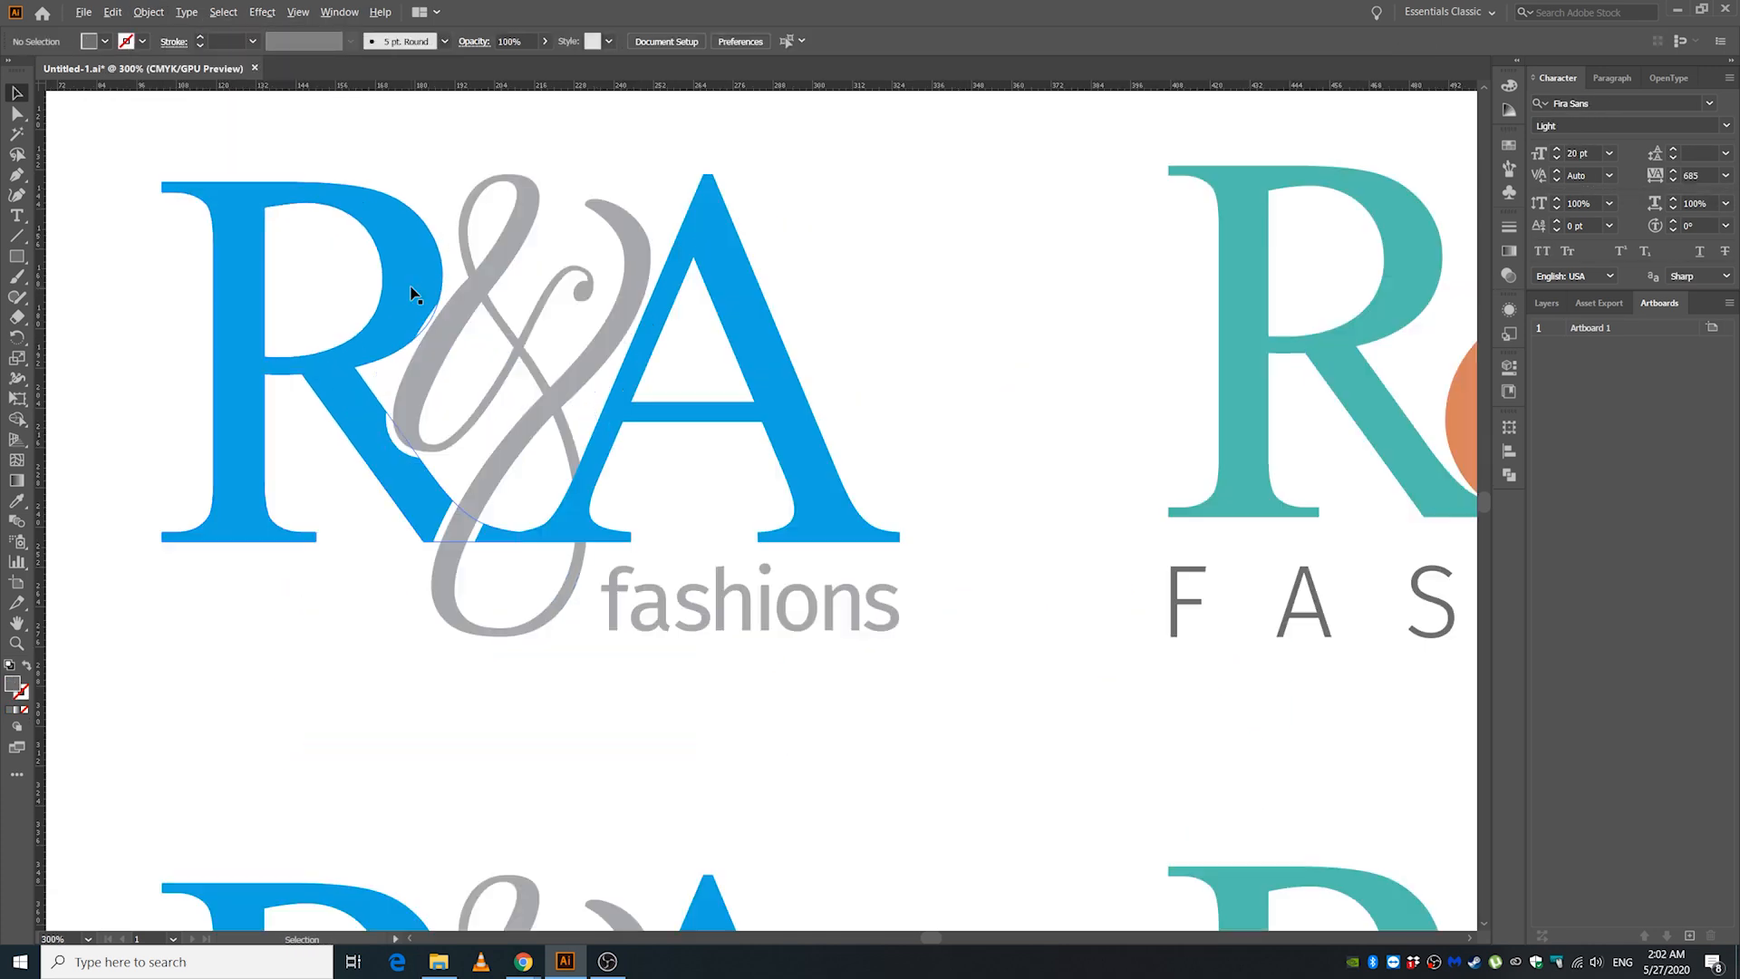
Select the blue R and adjust the stop location of the blue gradient on the letters.
left_click(412, 293)
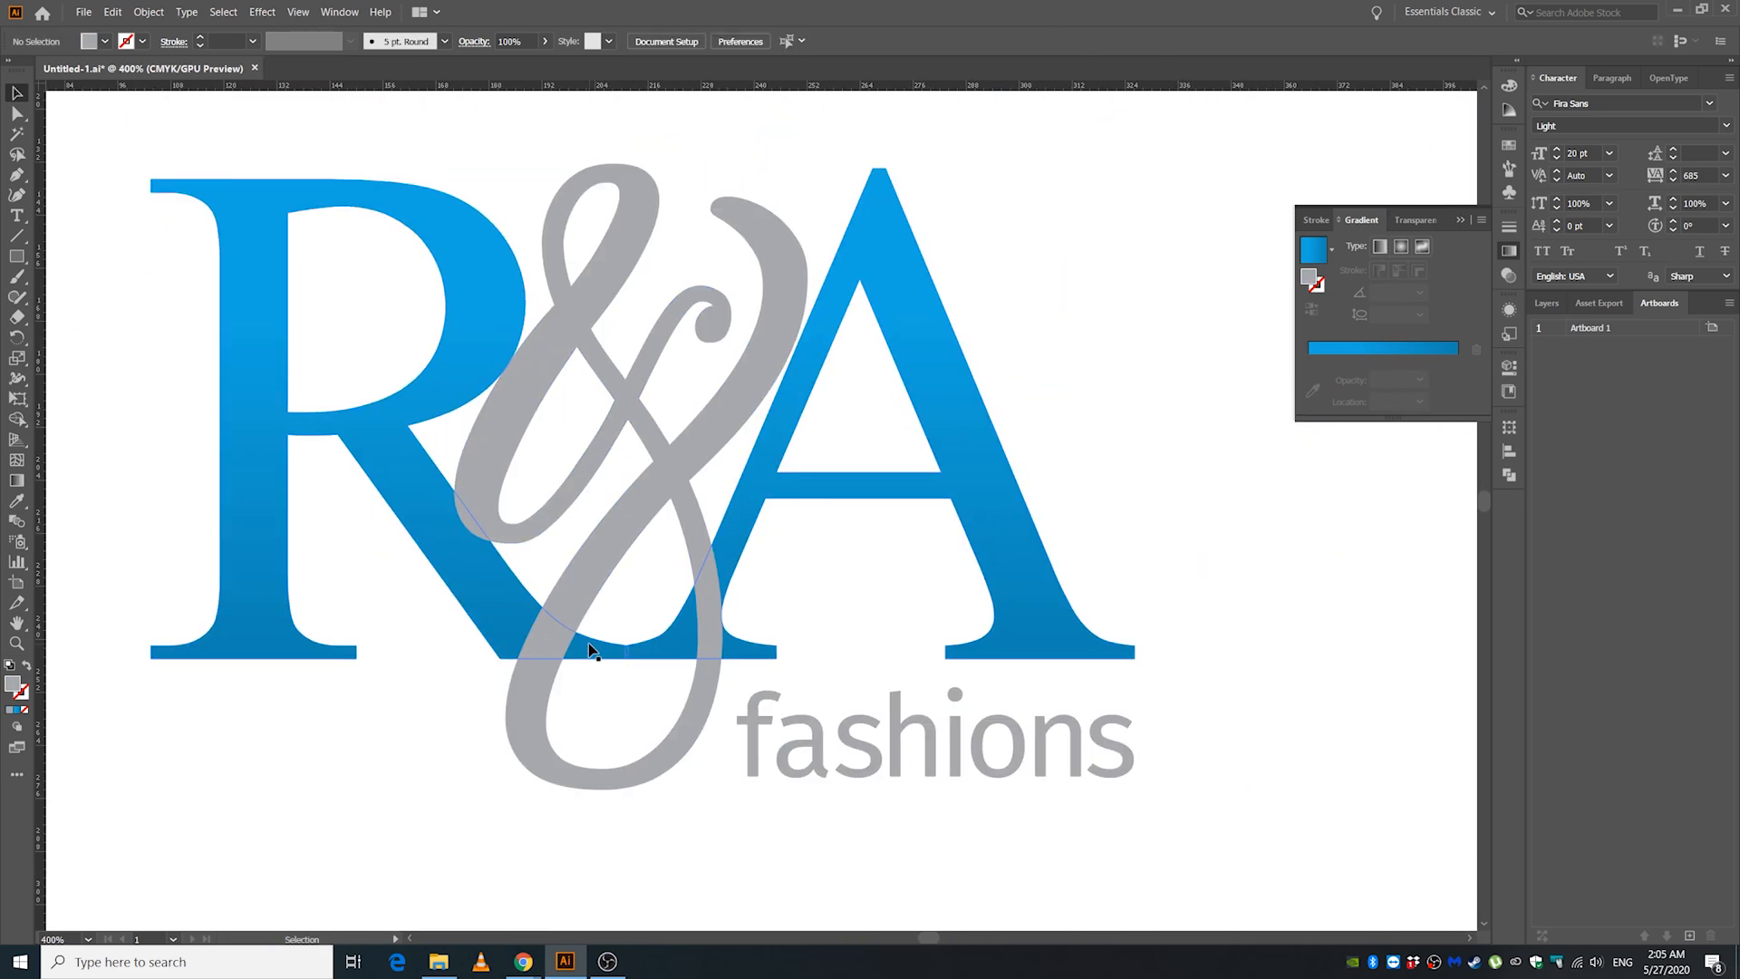
left_click(1419, 401)
left_click(1437, 409)
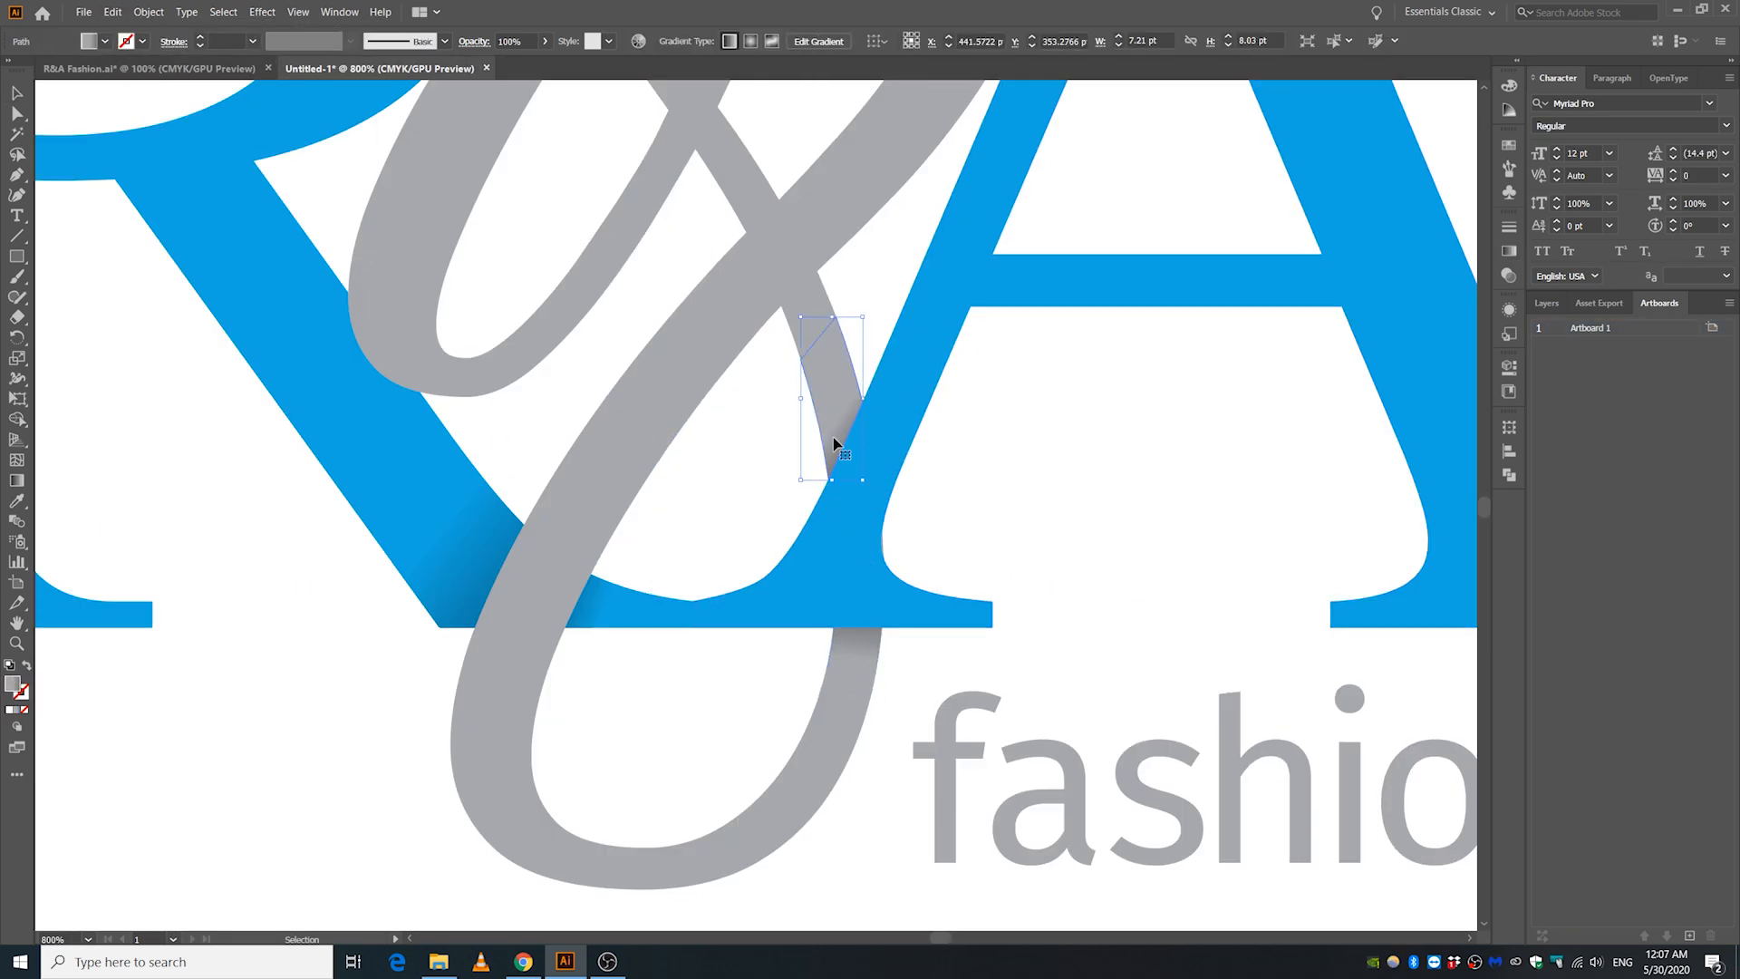
Fill the red shapes beside the ampersand's stem with the blue shadow gradient, adjust its angle, and edit its darker color stop.
key("ctrl+plus")
key("ctrl+plus")
key("ctrl+plus")
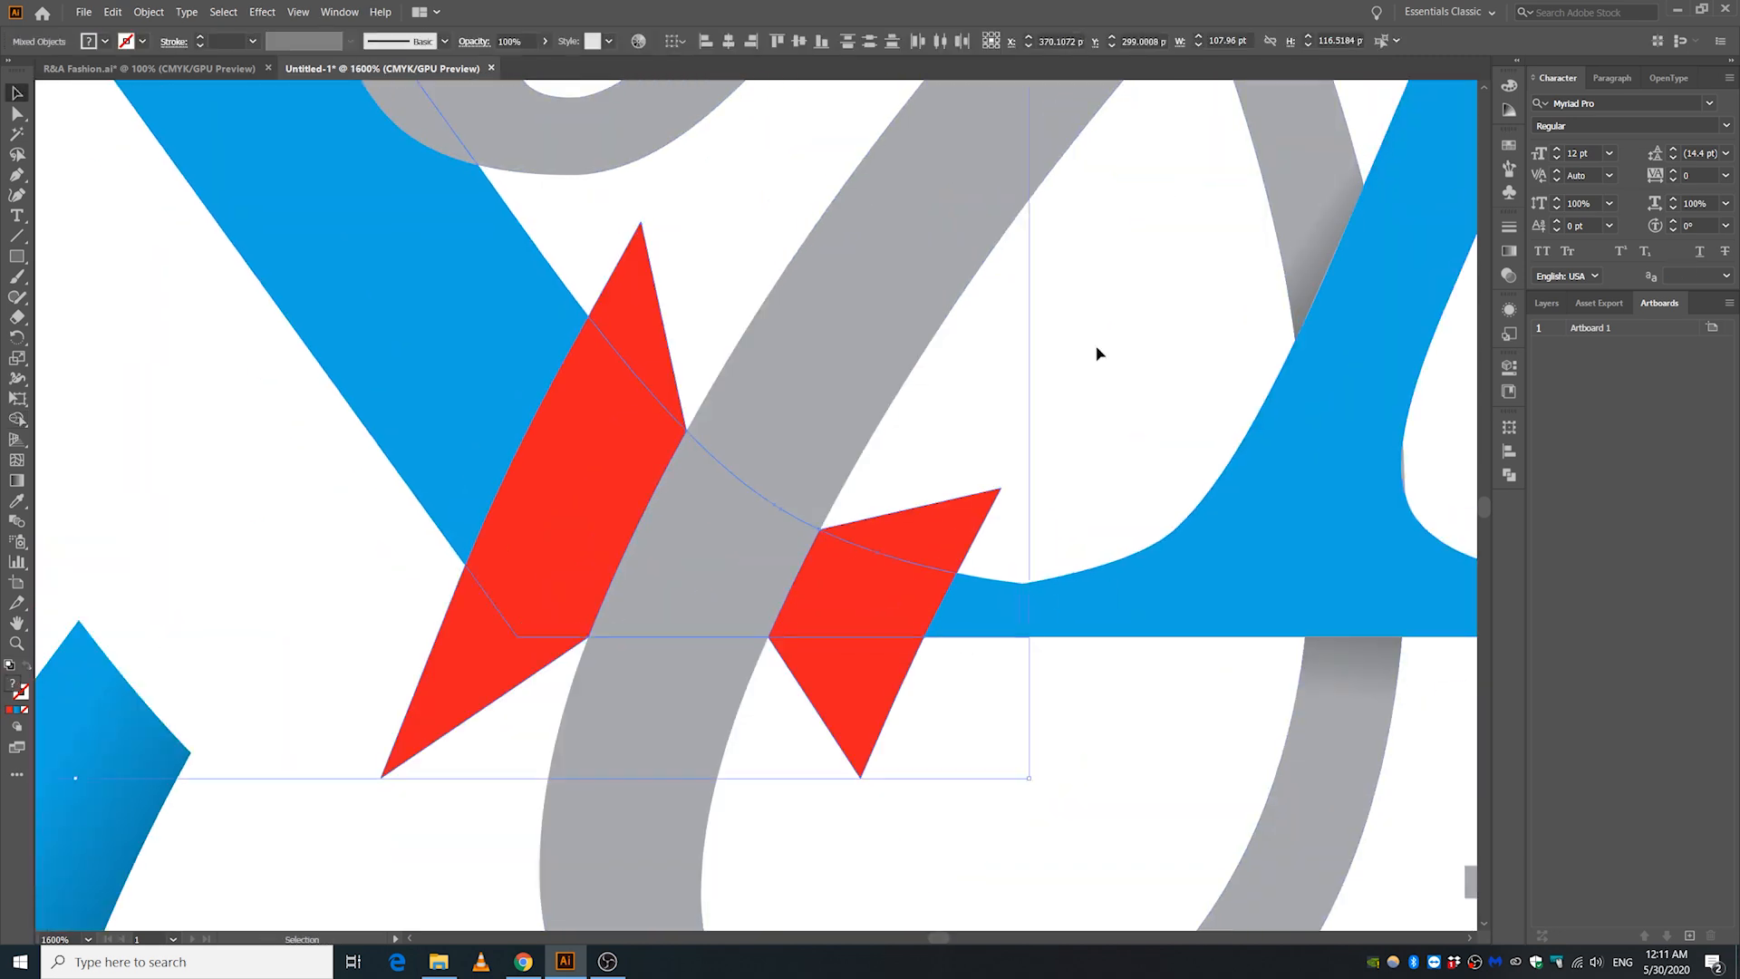
key("ctrl+minus")
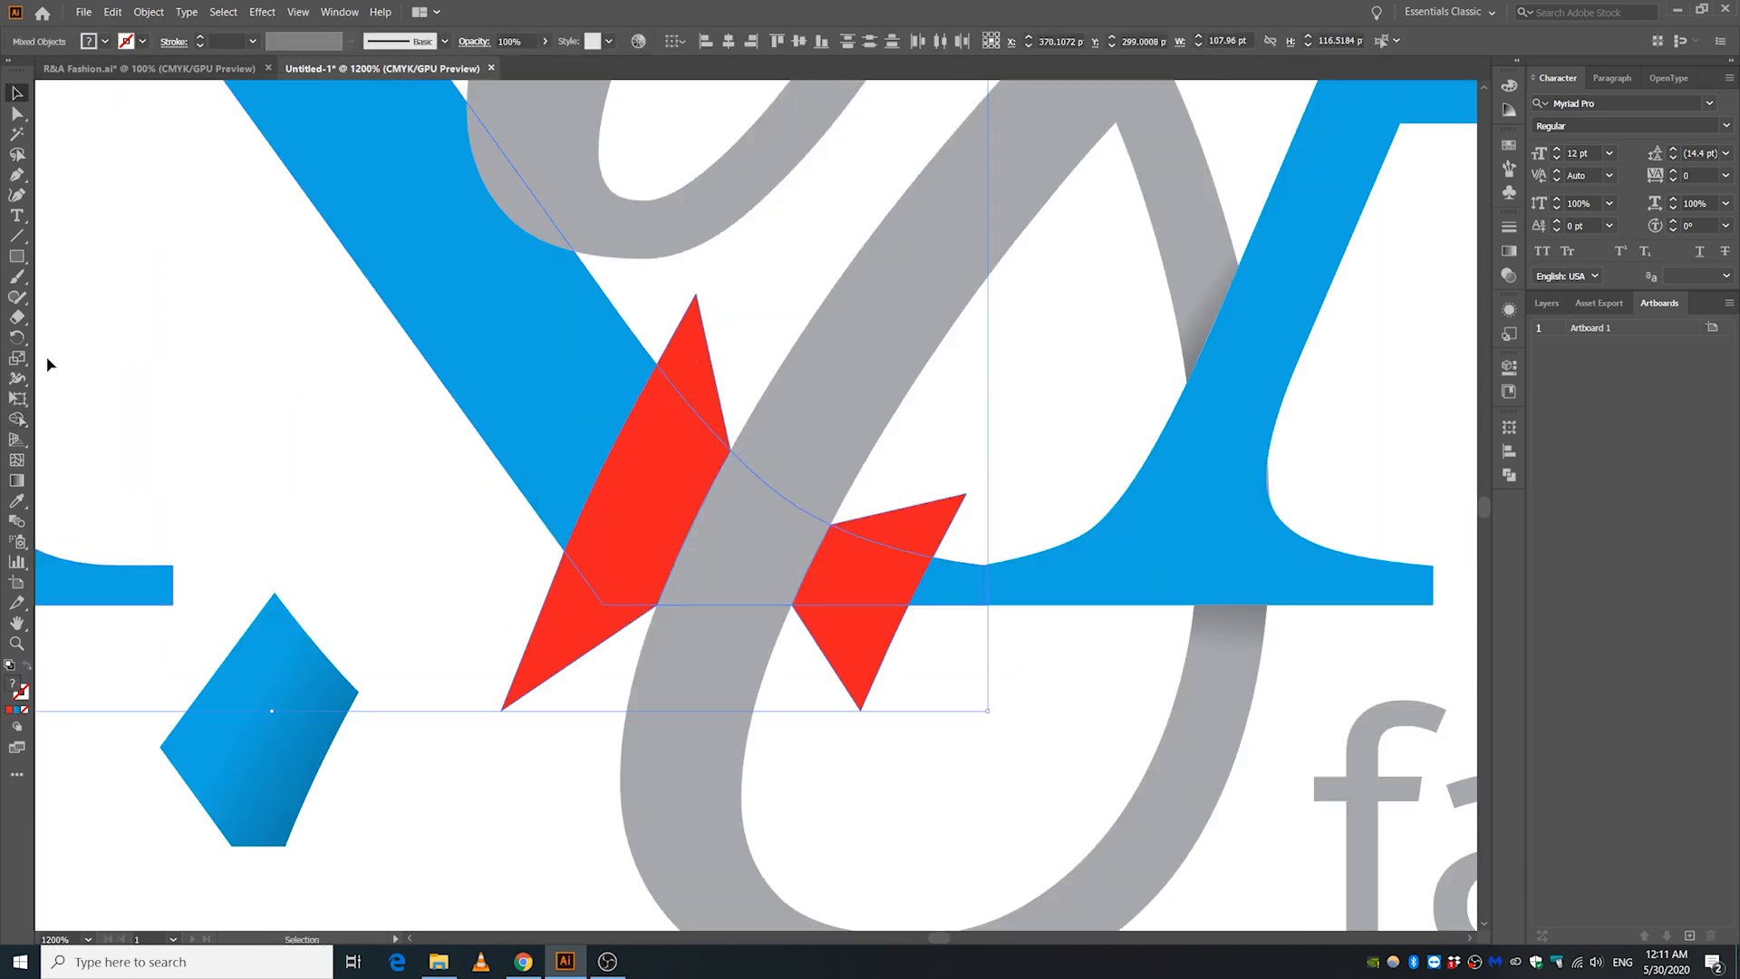
key("g")
left_click(649, 460)
left_click(1509, 251)
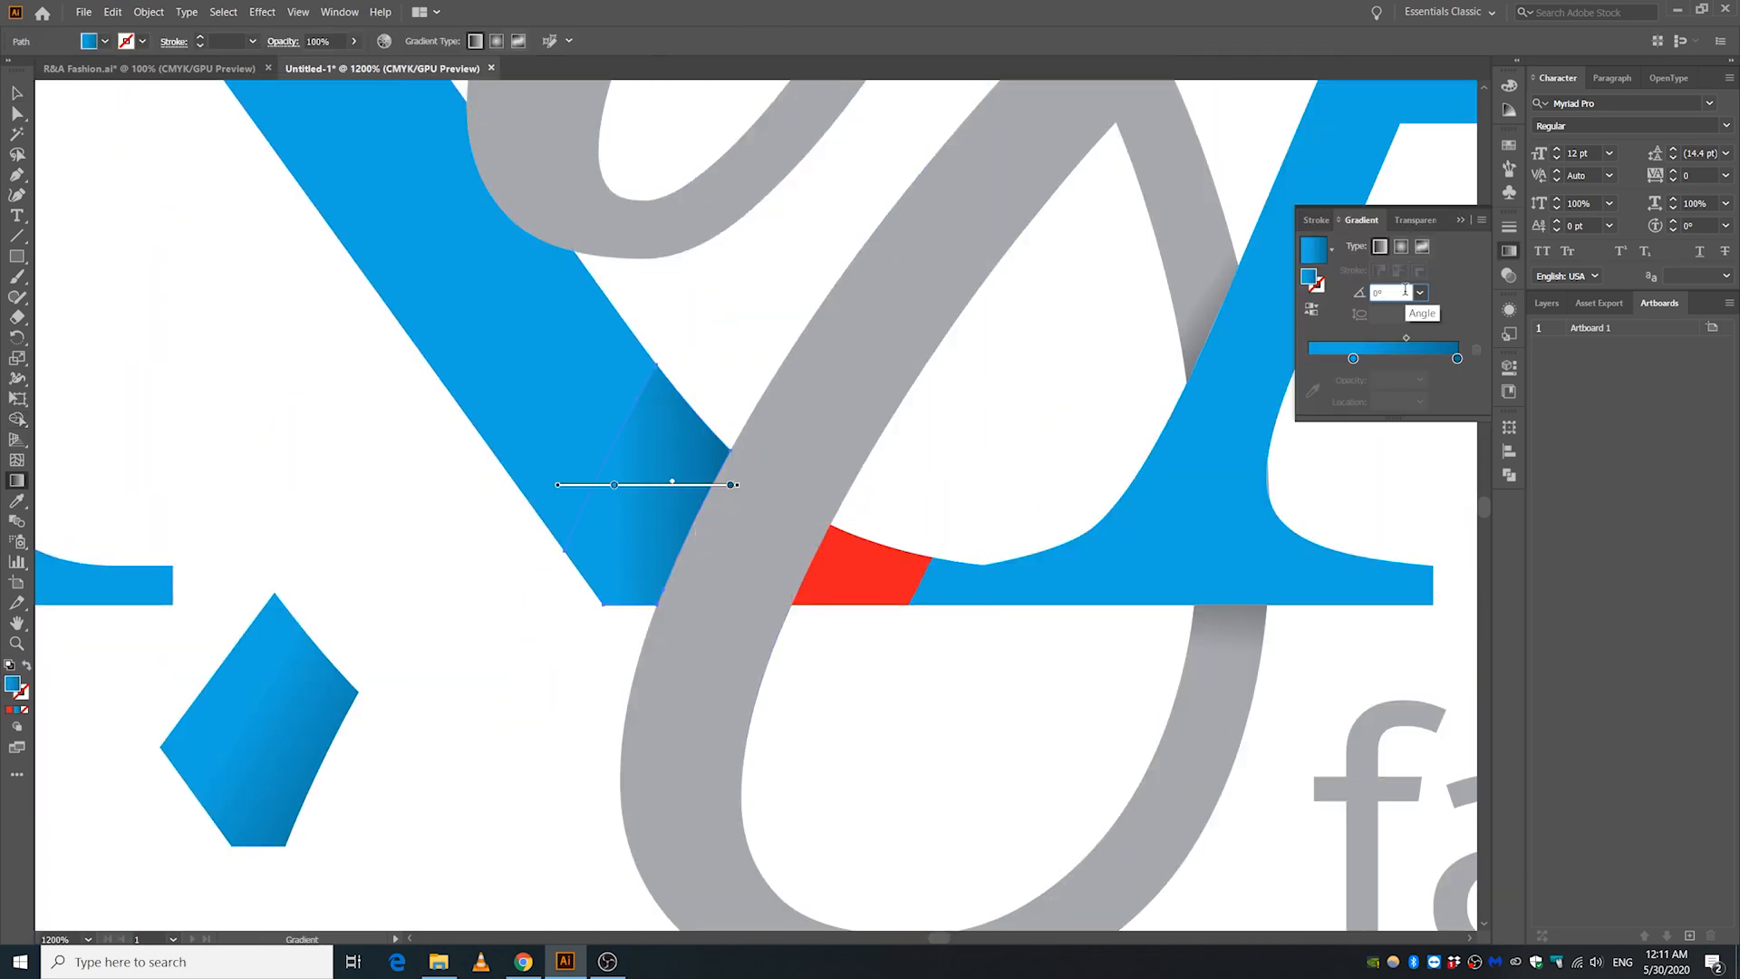
left_click(1397, 312)
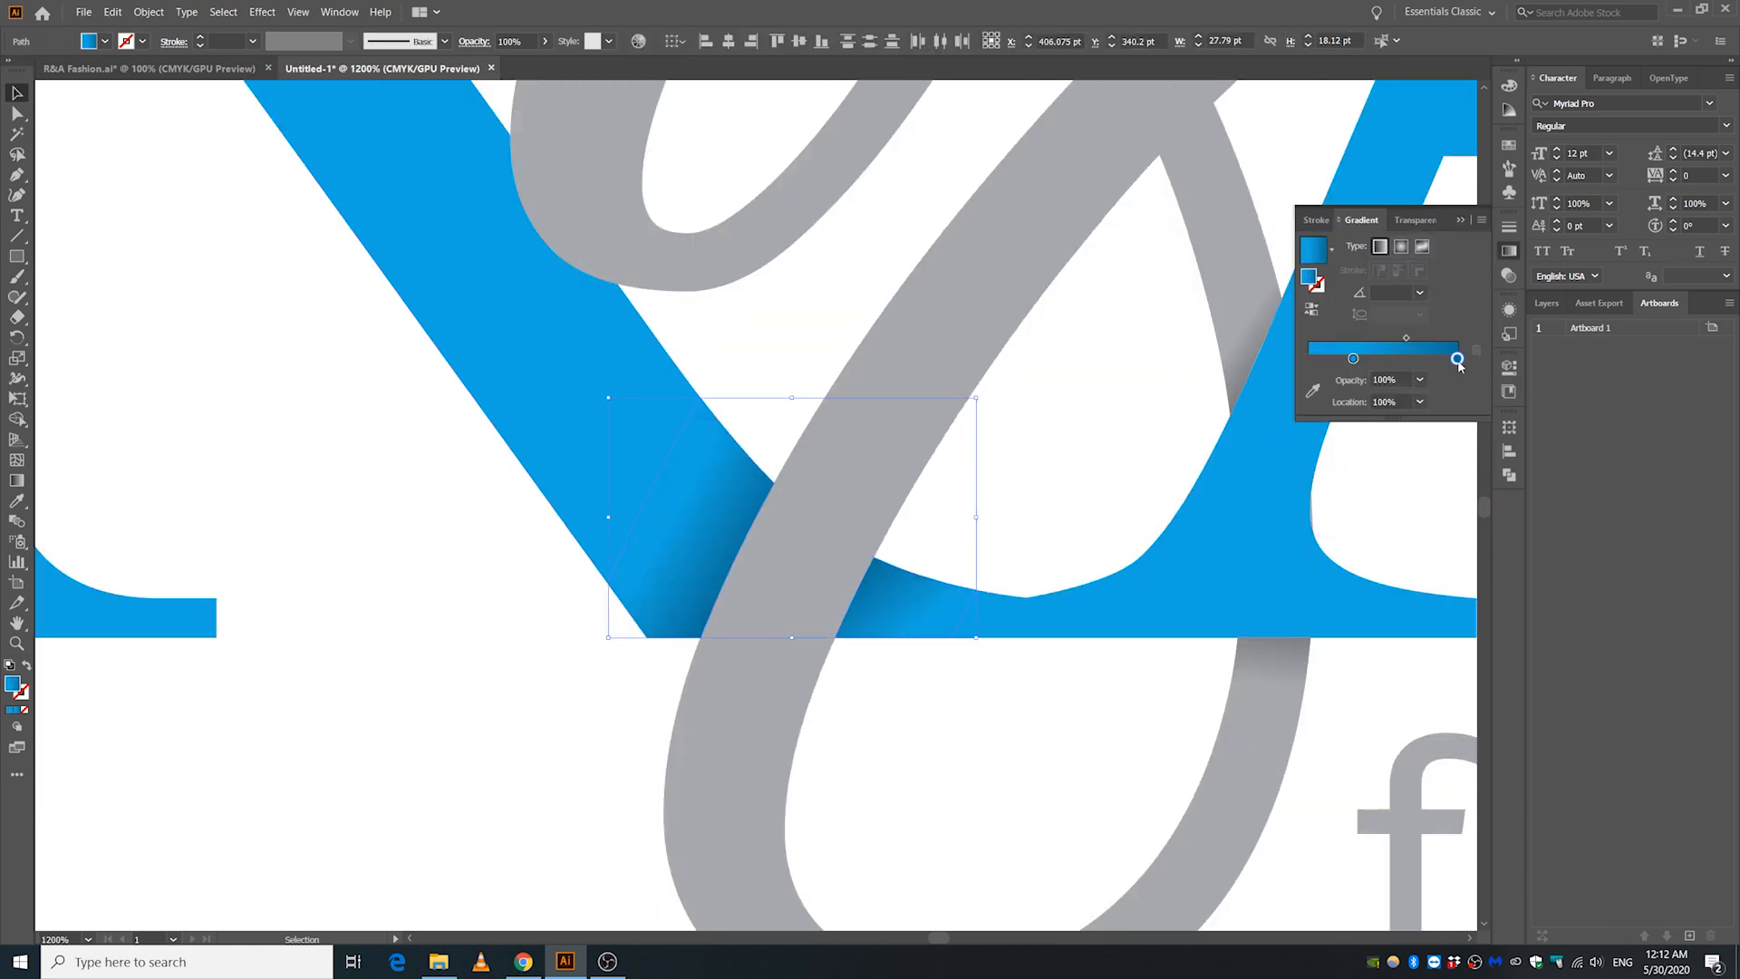
double_click(1457, 358)
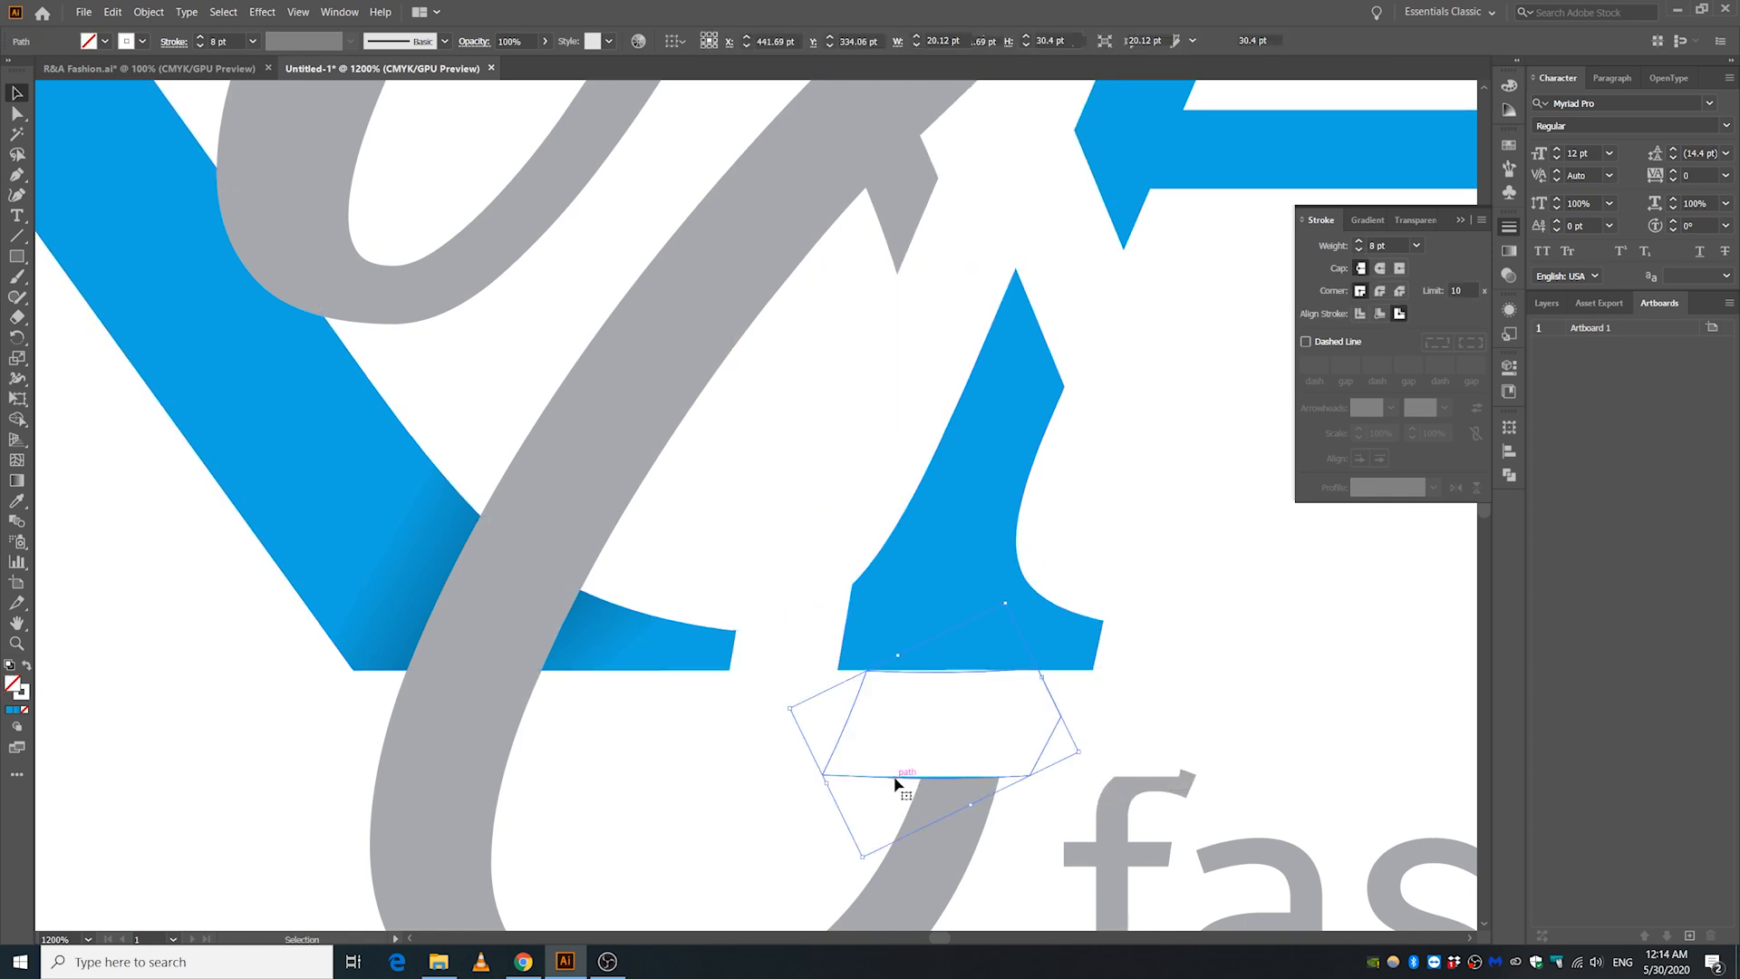
Reshape the blue pieces joining the R's leg to the A's foot into a smoother connecting curve.
left_click_drag(1069, 271, 1078, 517)
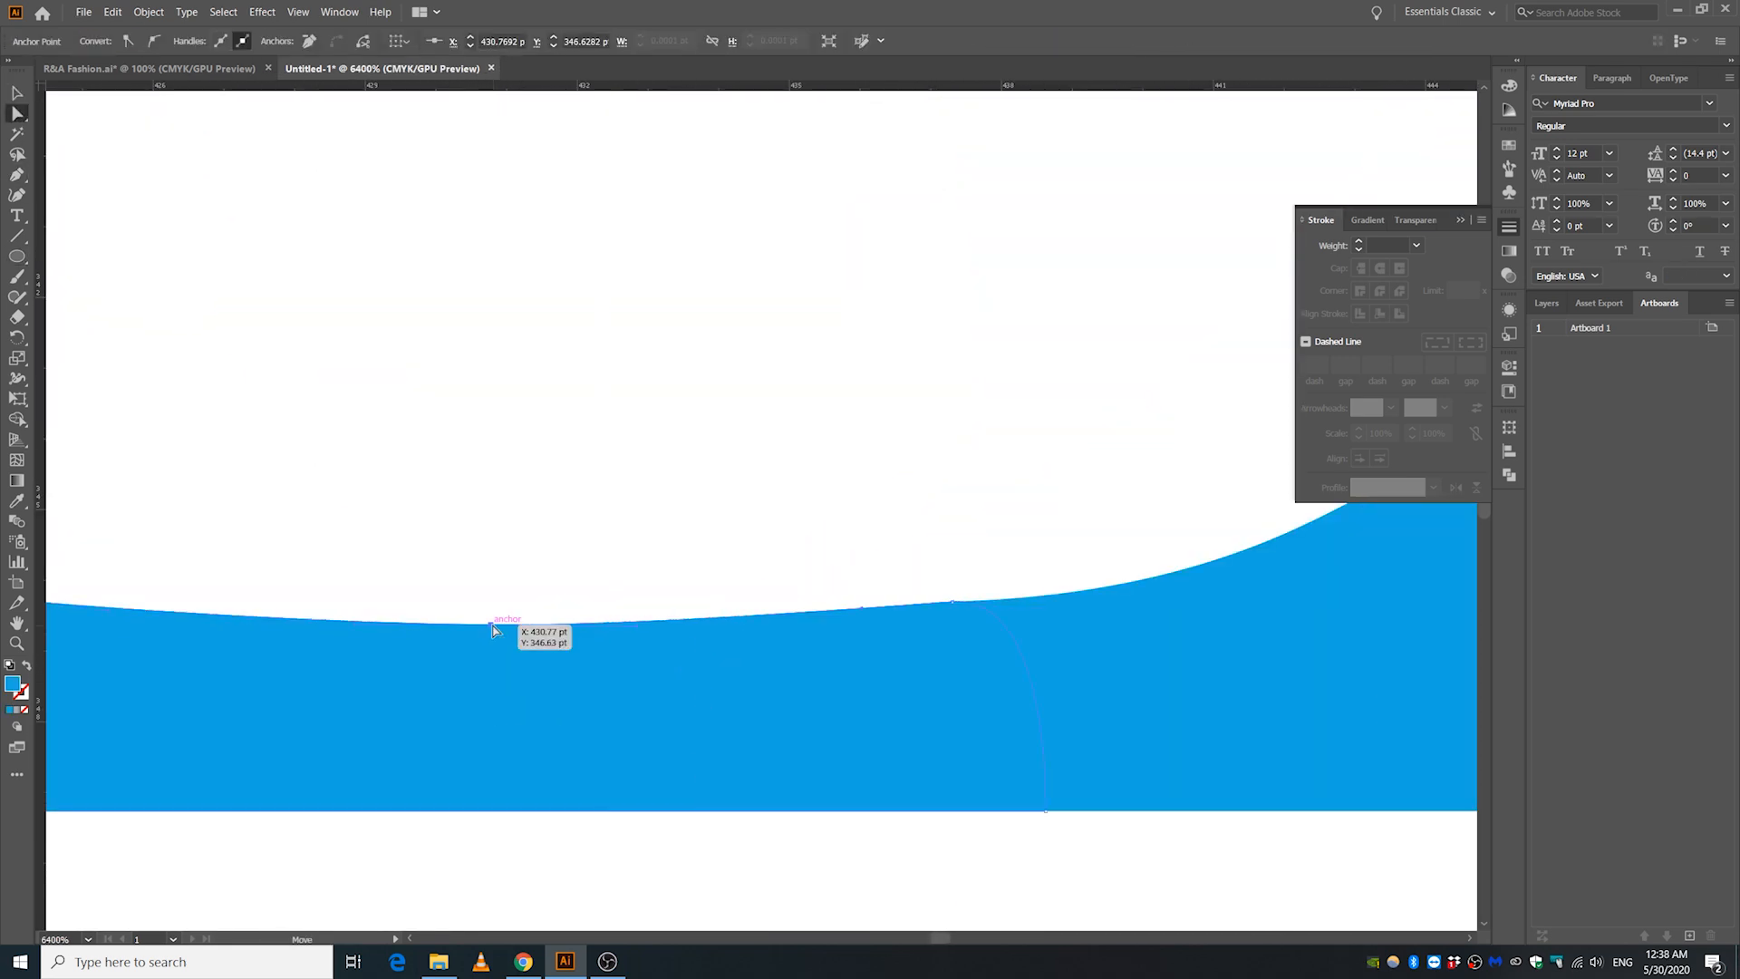
left_click_drag(991, 774, 1026, 773)
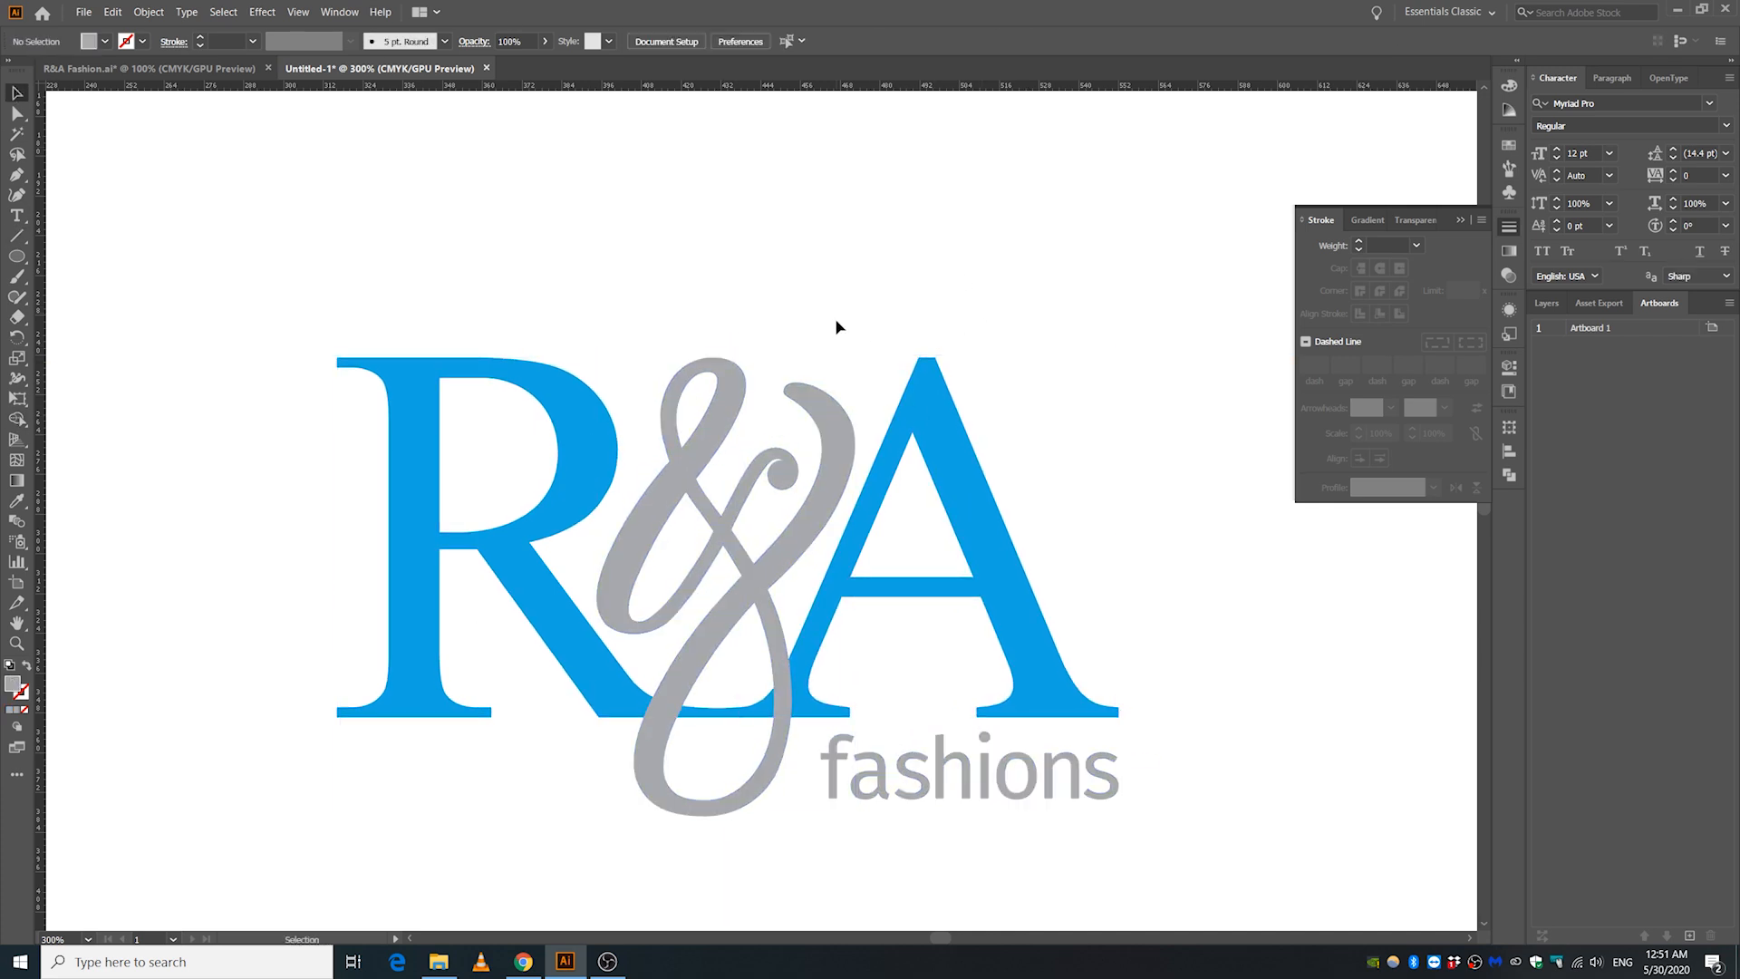
Tighten the tracking of the letters in the light gray "fashions" under the A to -50.
left_click_drag(933, 682, 888, 632)
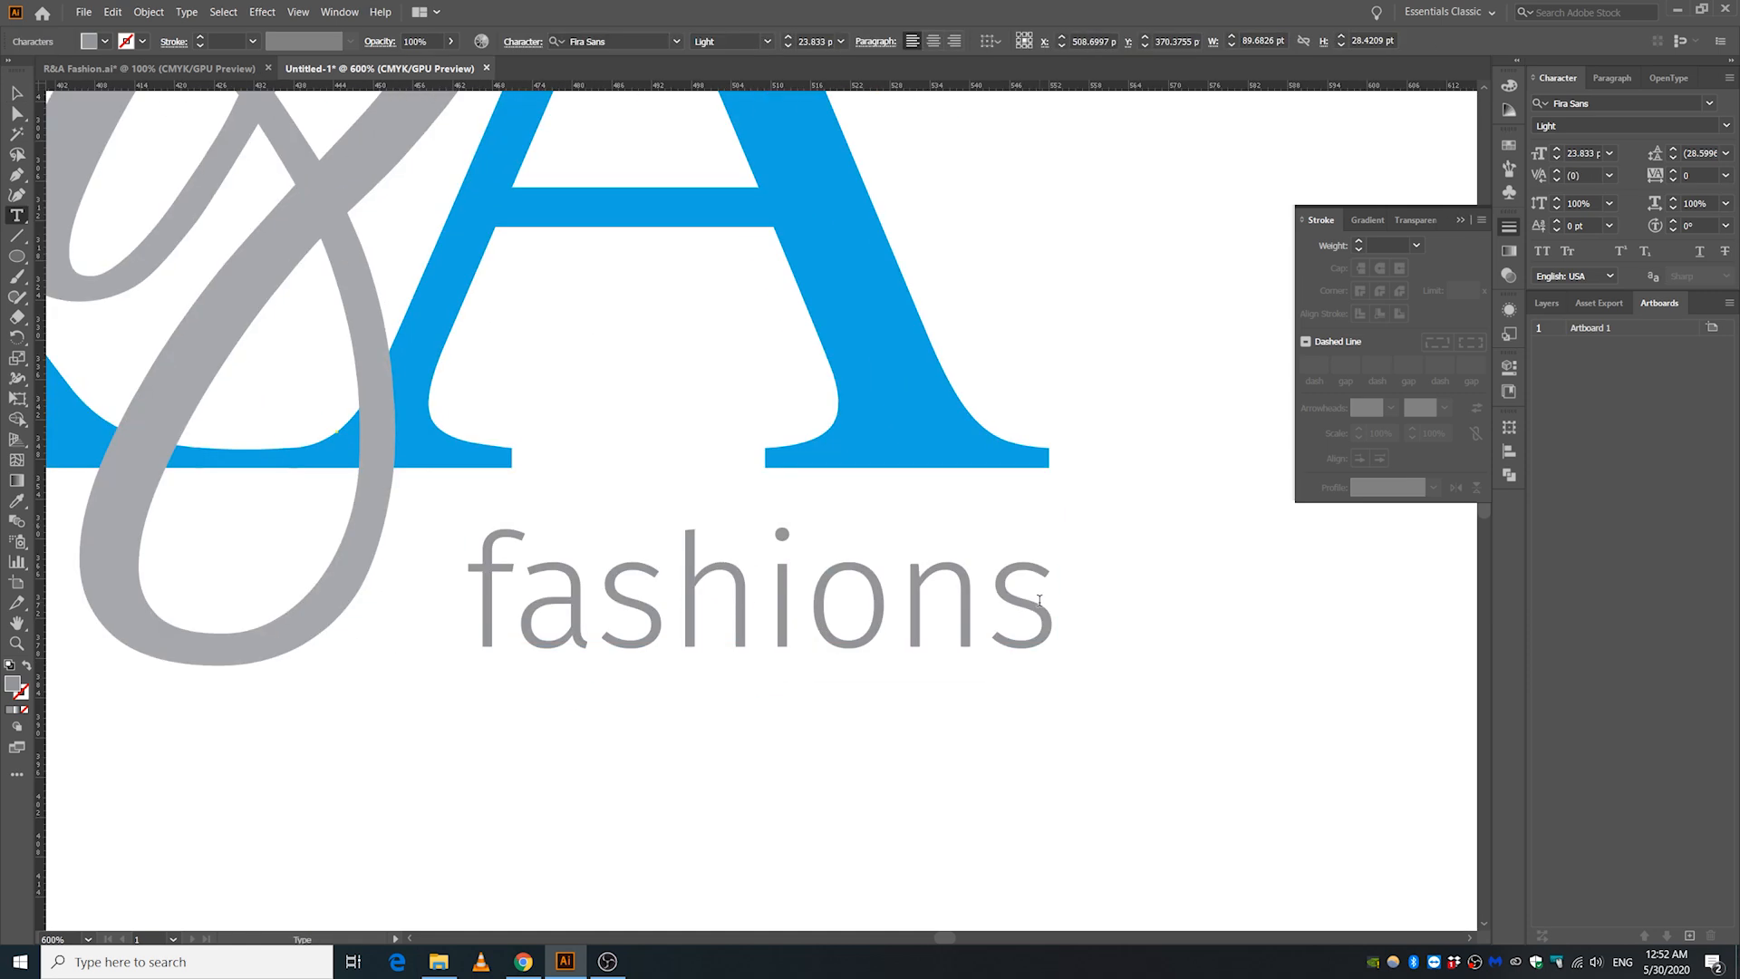
left_click_drag(1056, 589, 668, 588)
left_click(915, 620)
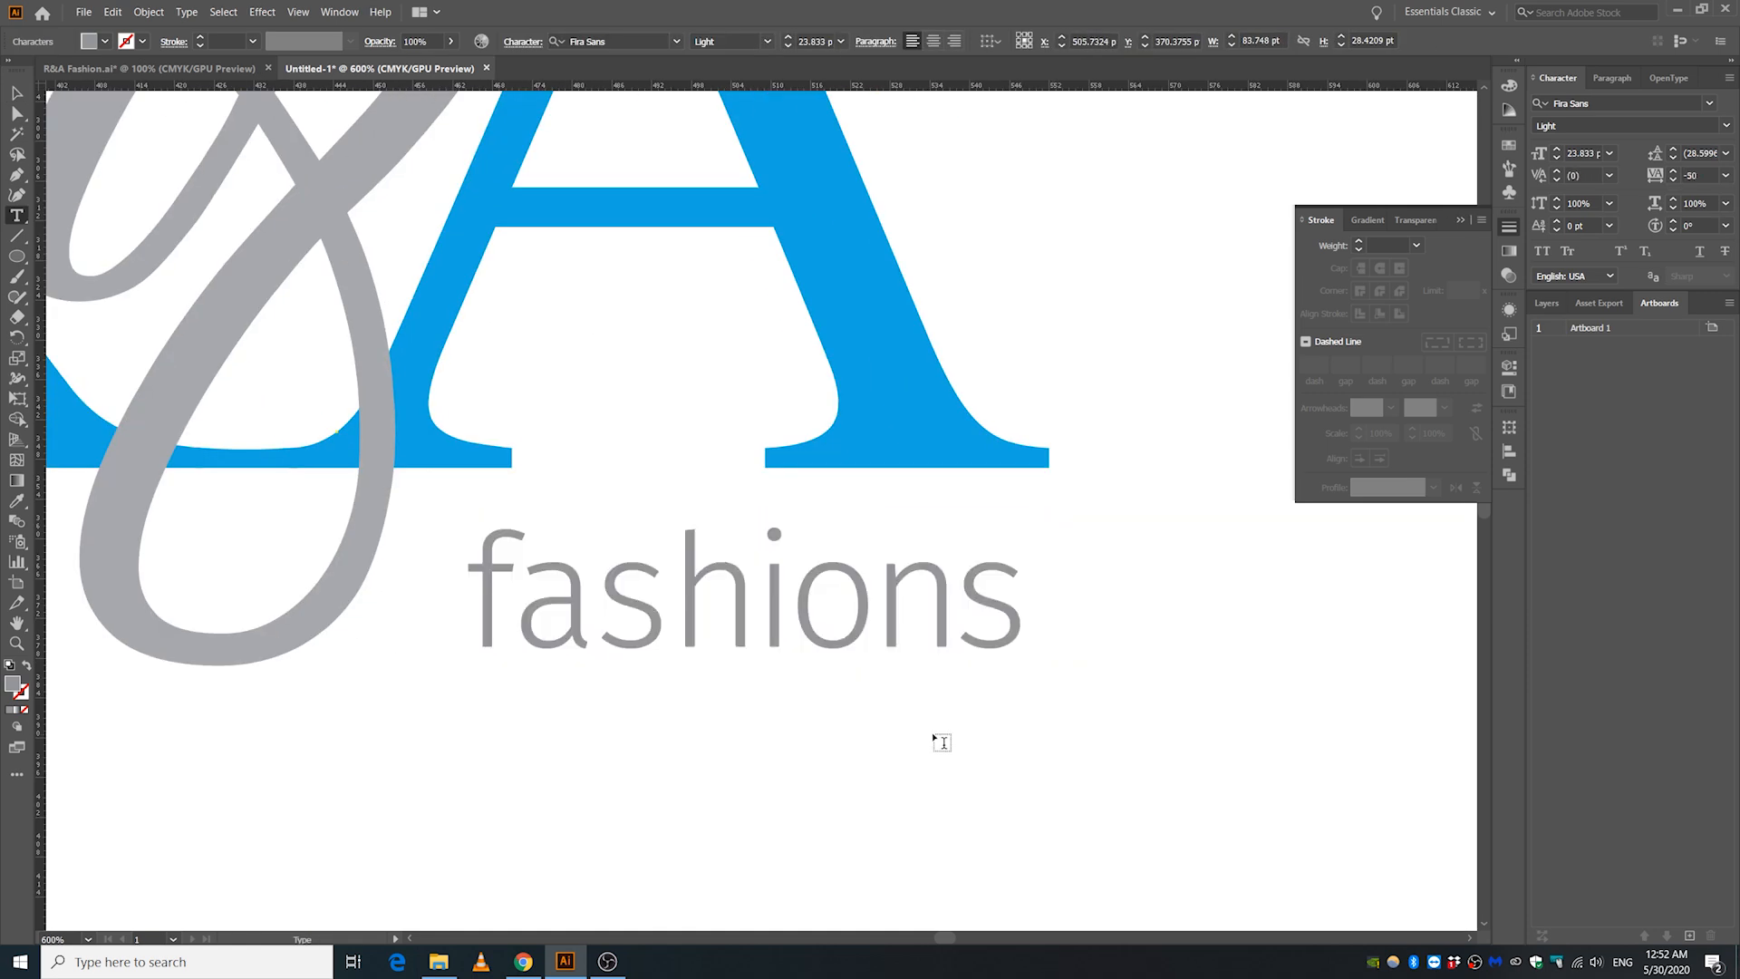
left_click(489, 602)
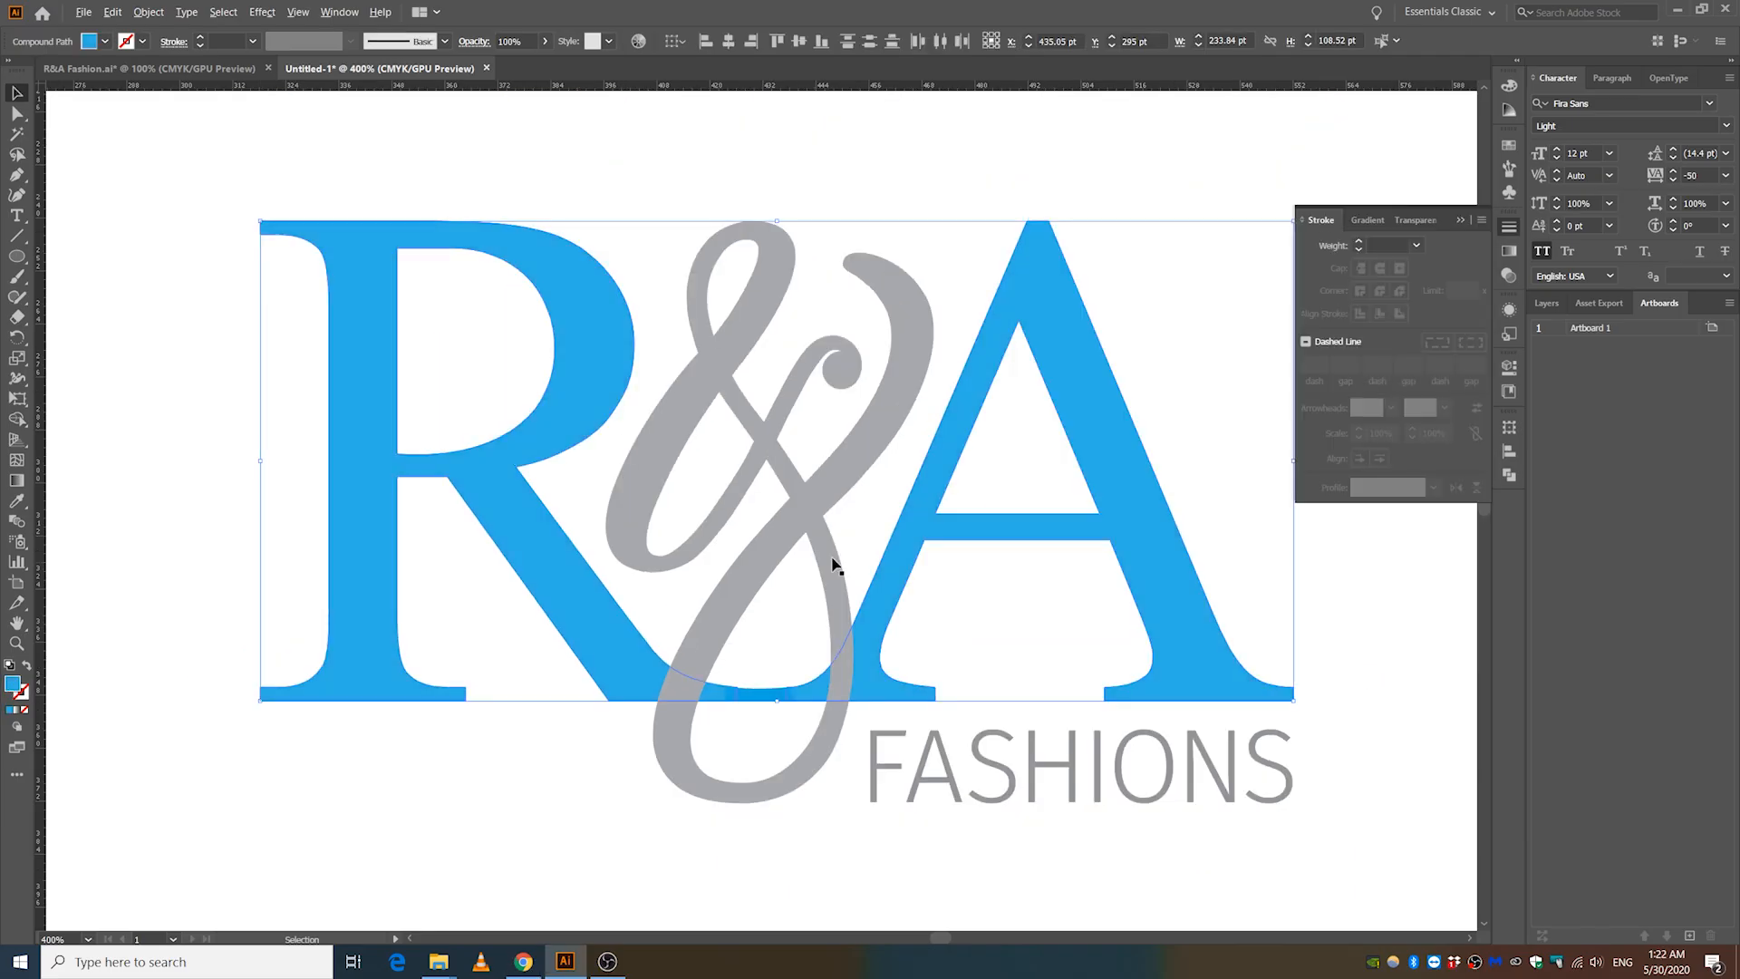
Adjust the anchor points along the upper edge of the blue bar joining the R's leg to the A's foot.
scroll(913, 233, "down", 5)
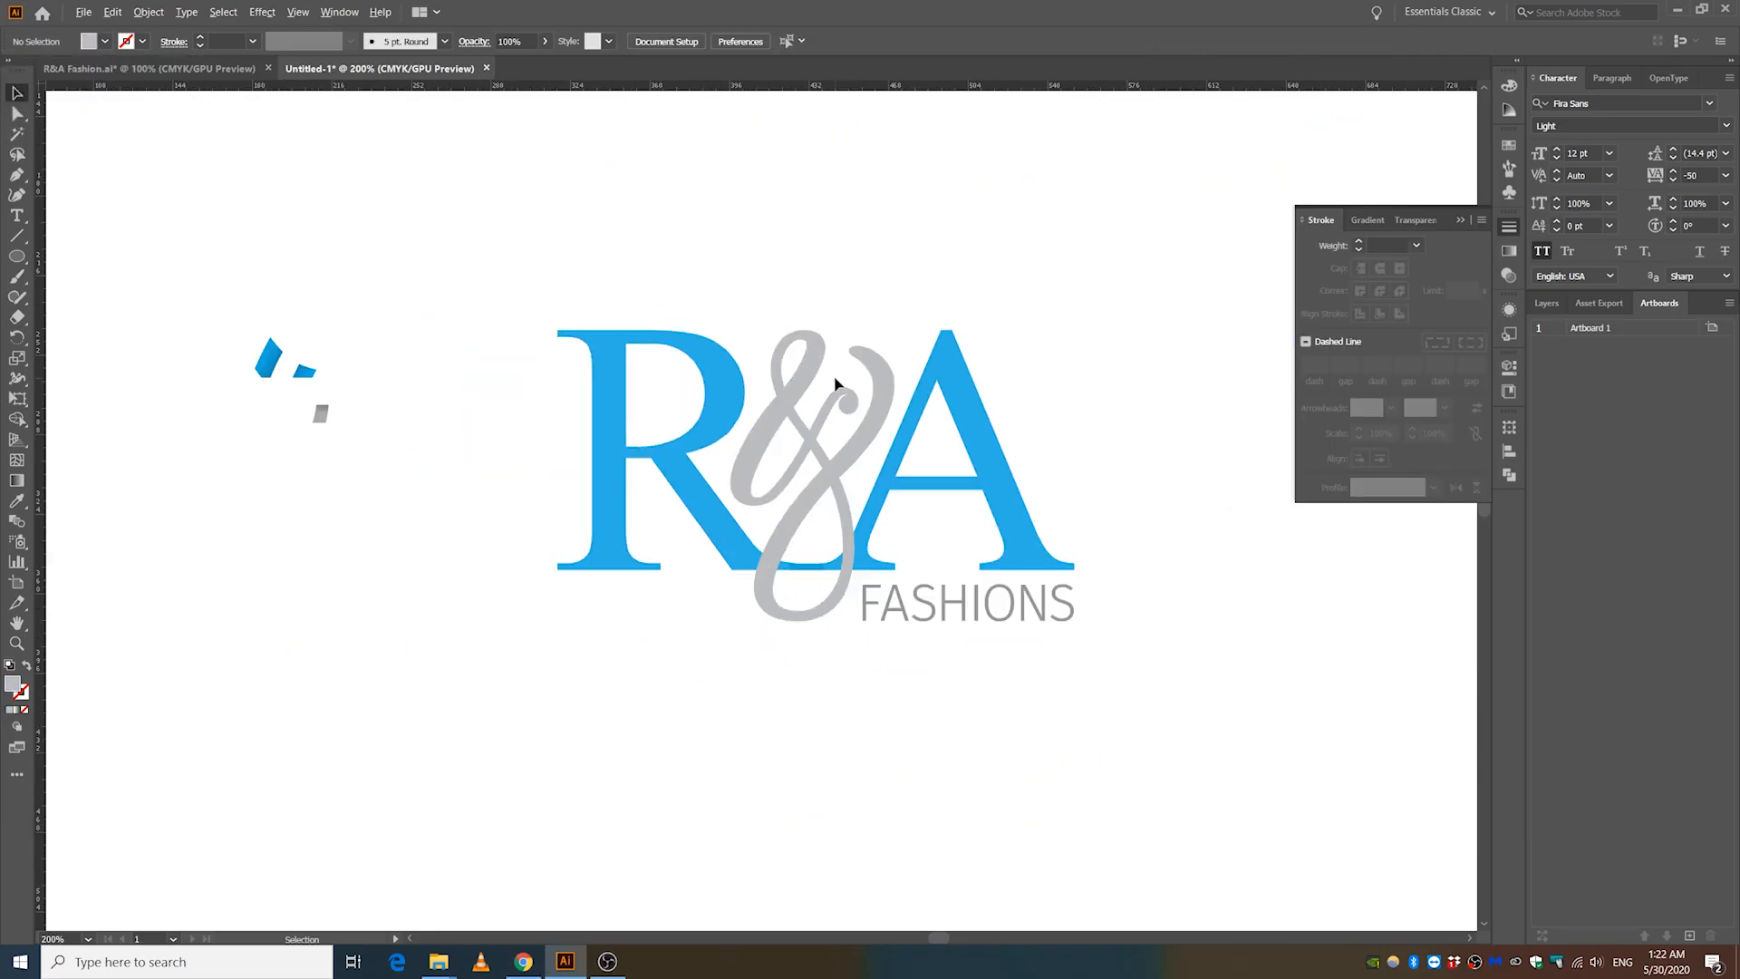
scroll(738, 459, "up", 15)
key("a")
left_click(286, 626)
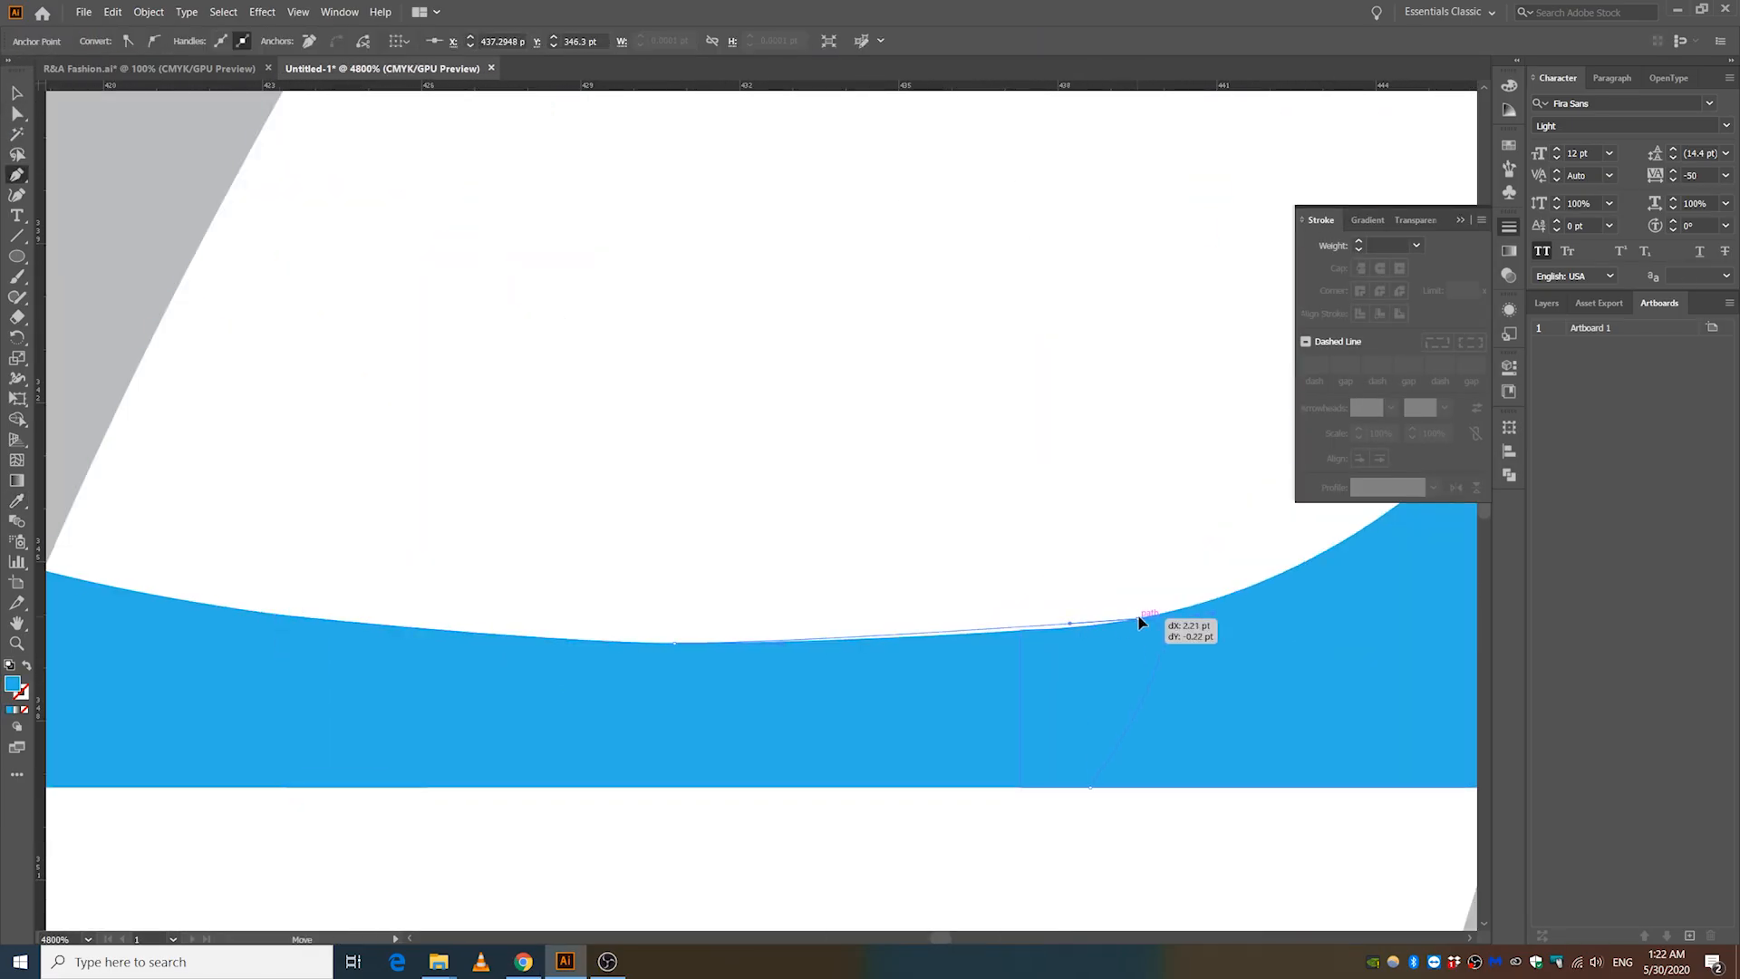
scroll(1227, 652, "up", 3)
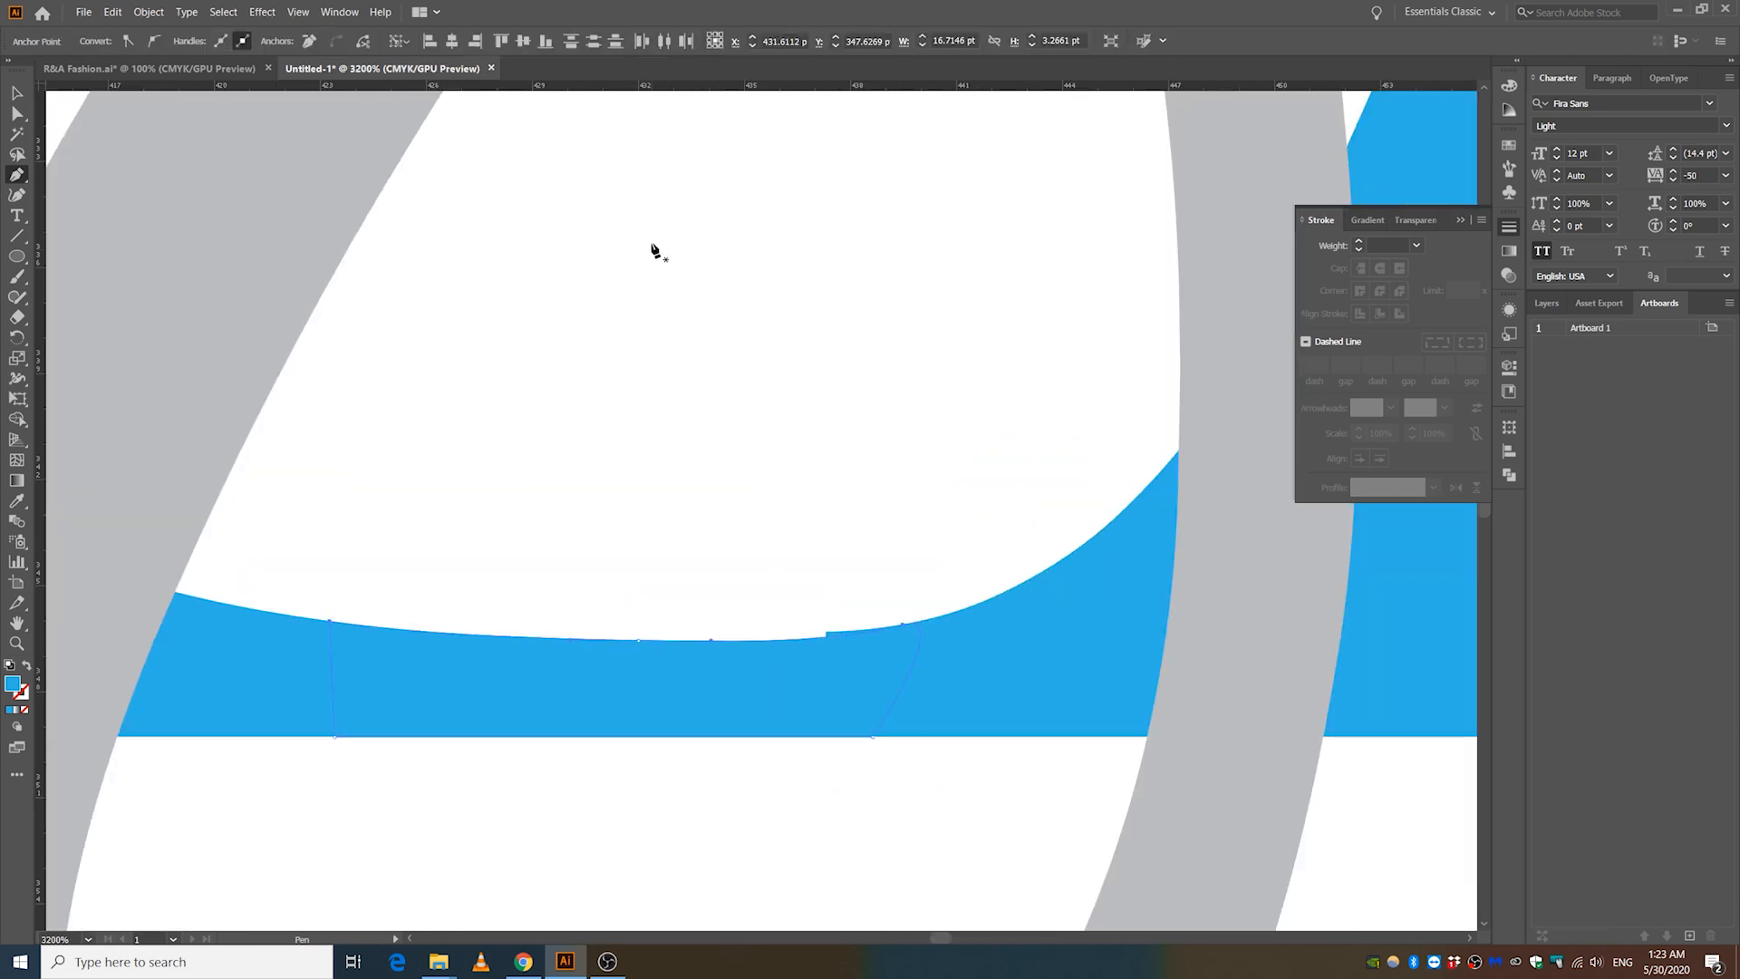
Unite the overlapping blue bar pieces with the joined letters and smooth the remaining kink in the upper edge.
left_click_drag(779, 503, 984, 318)
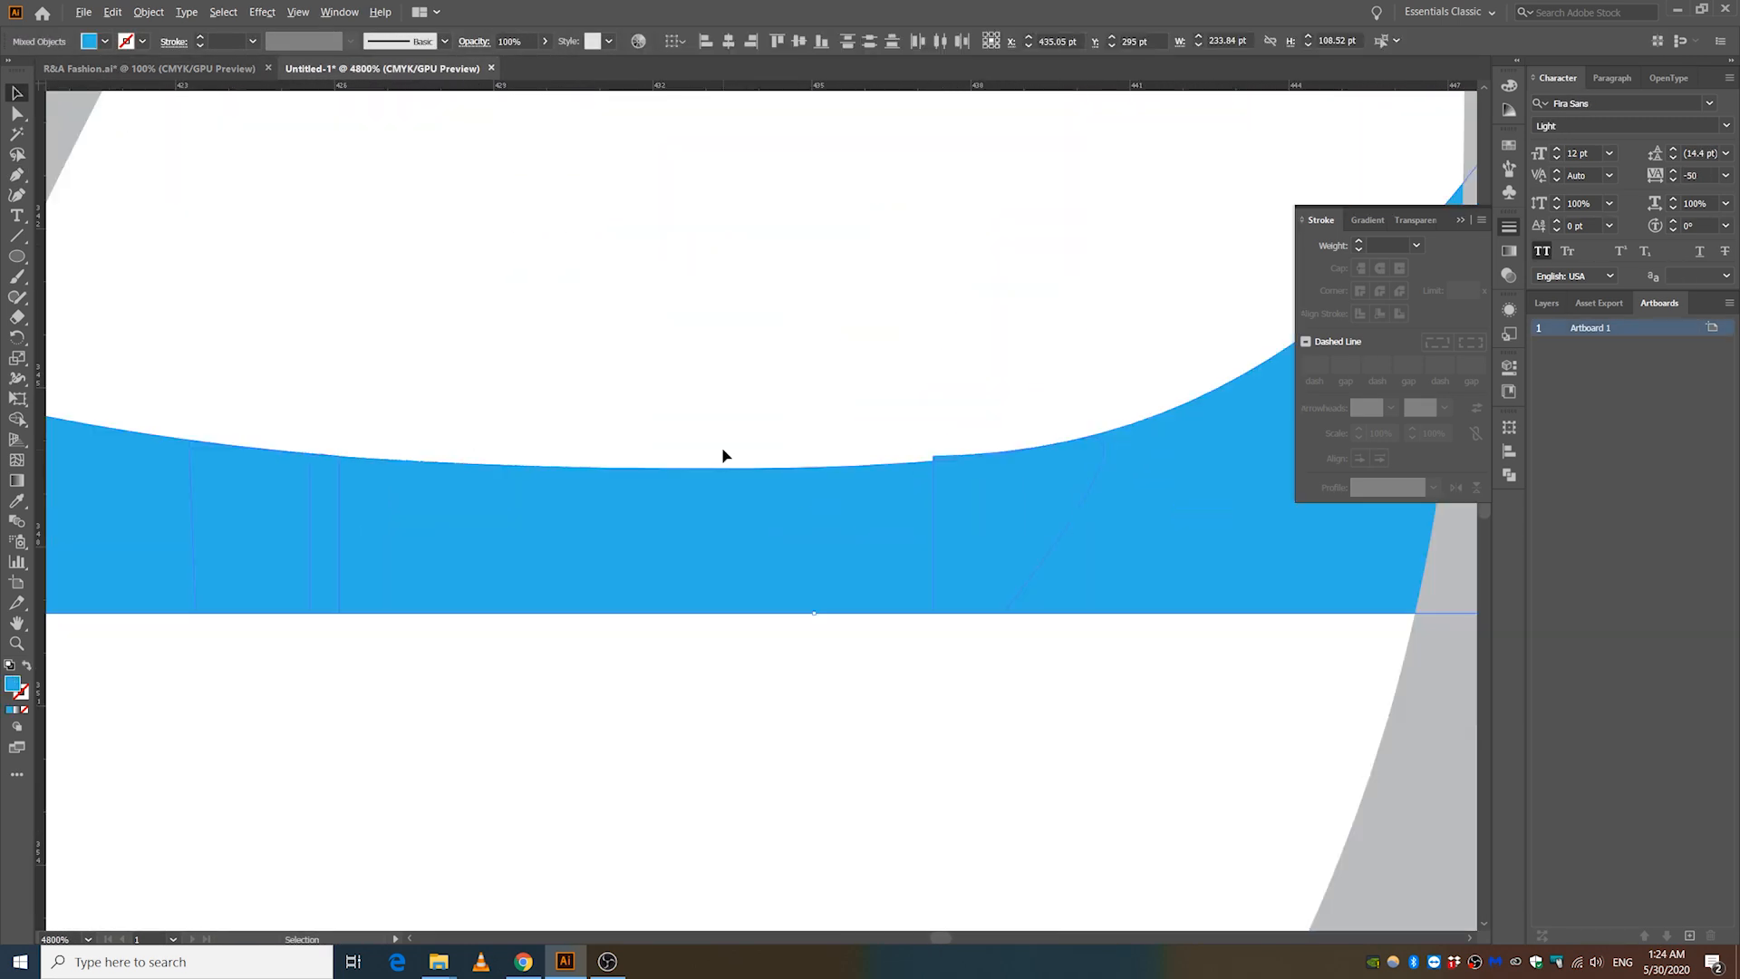
left_click(593, 561)
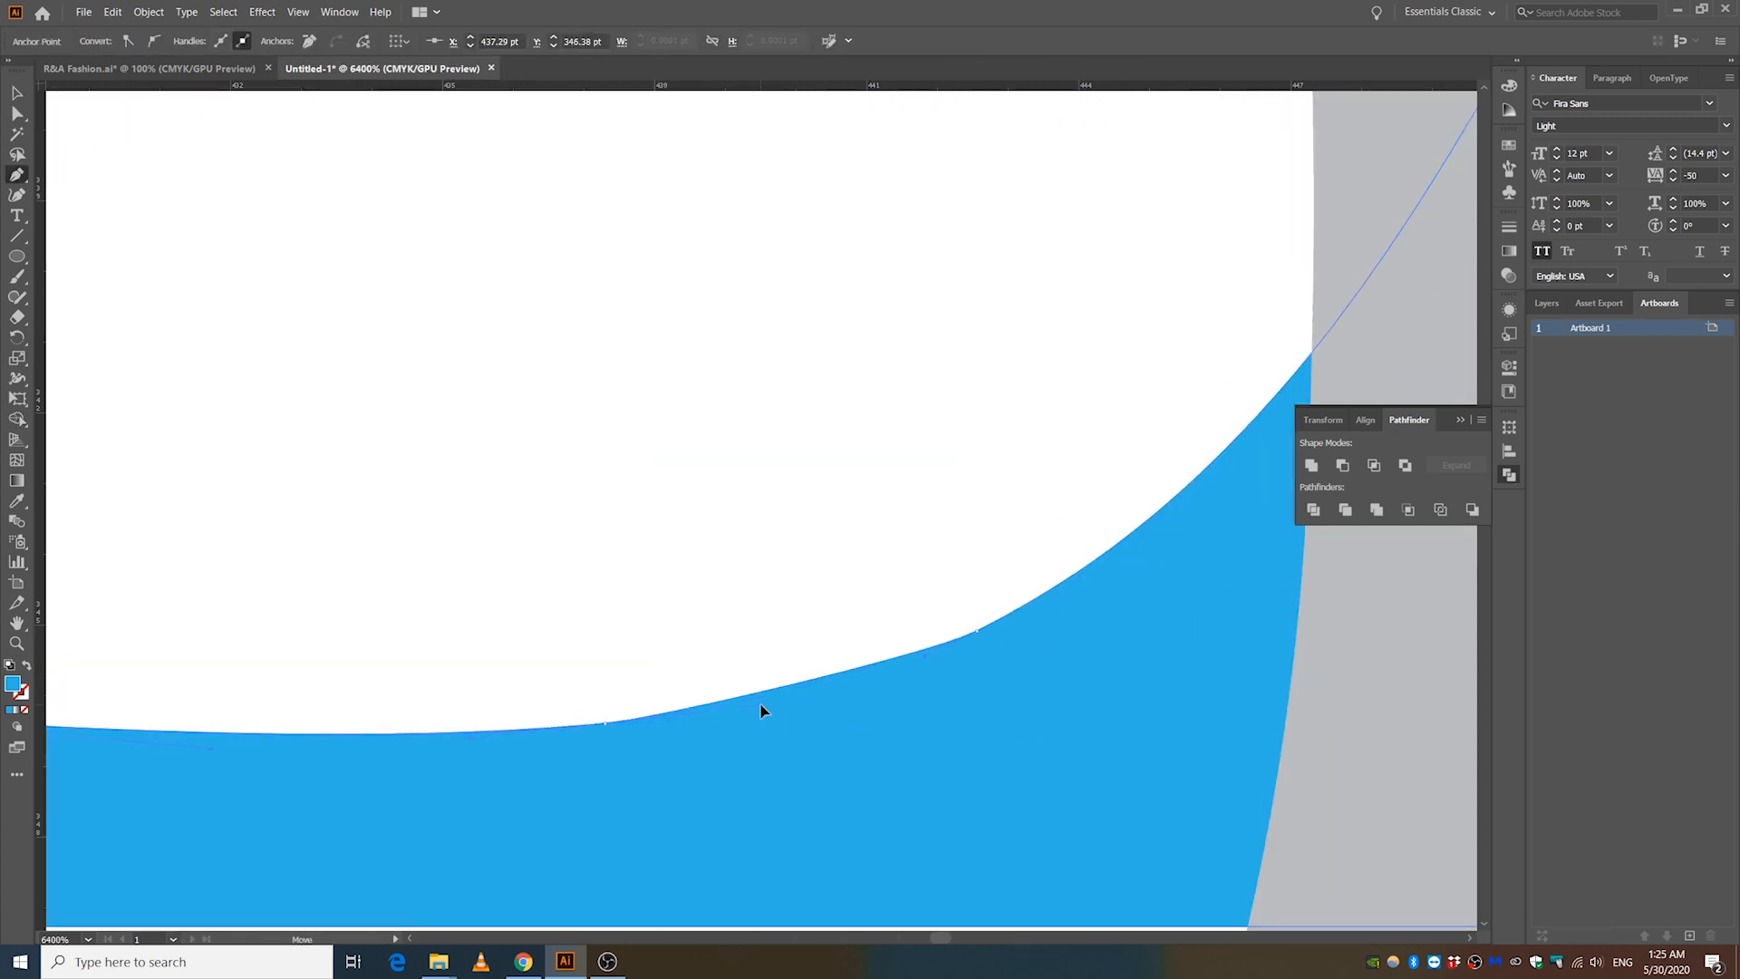
key("ctrl+minus")
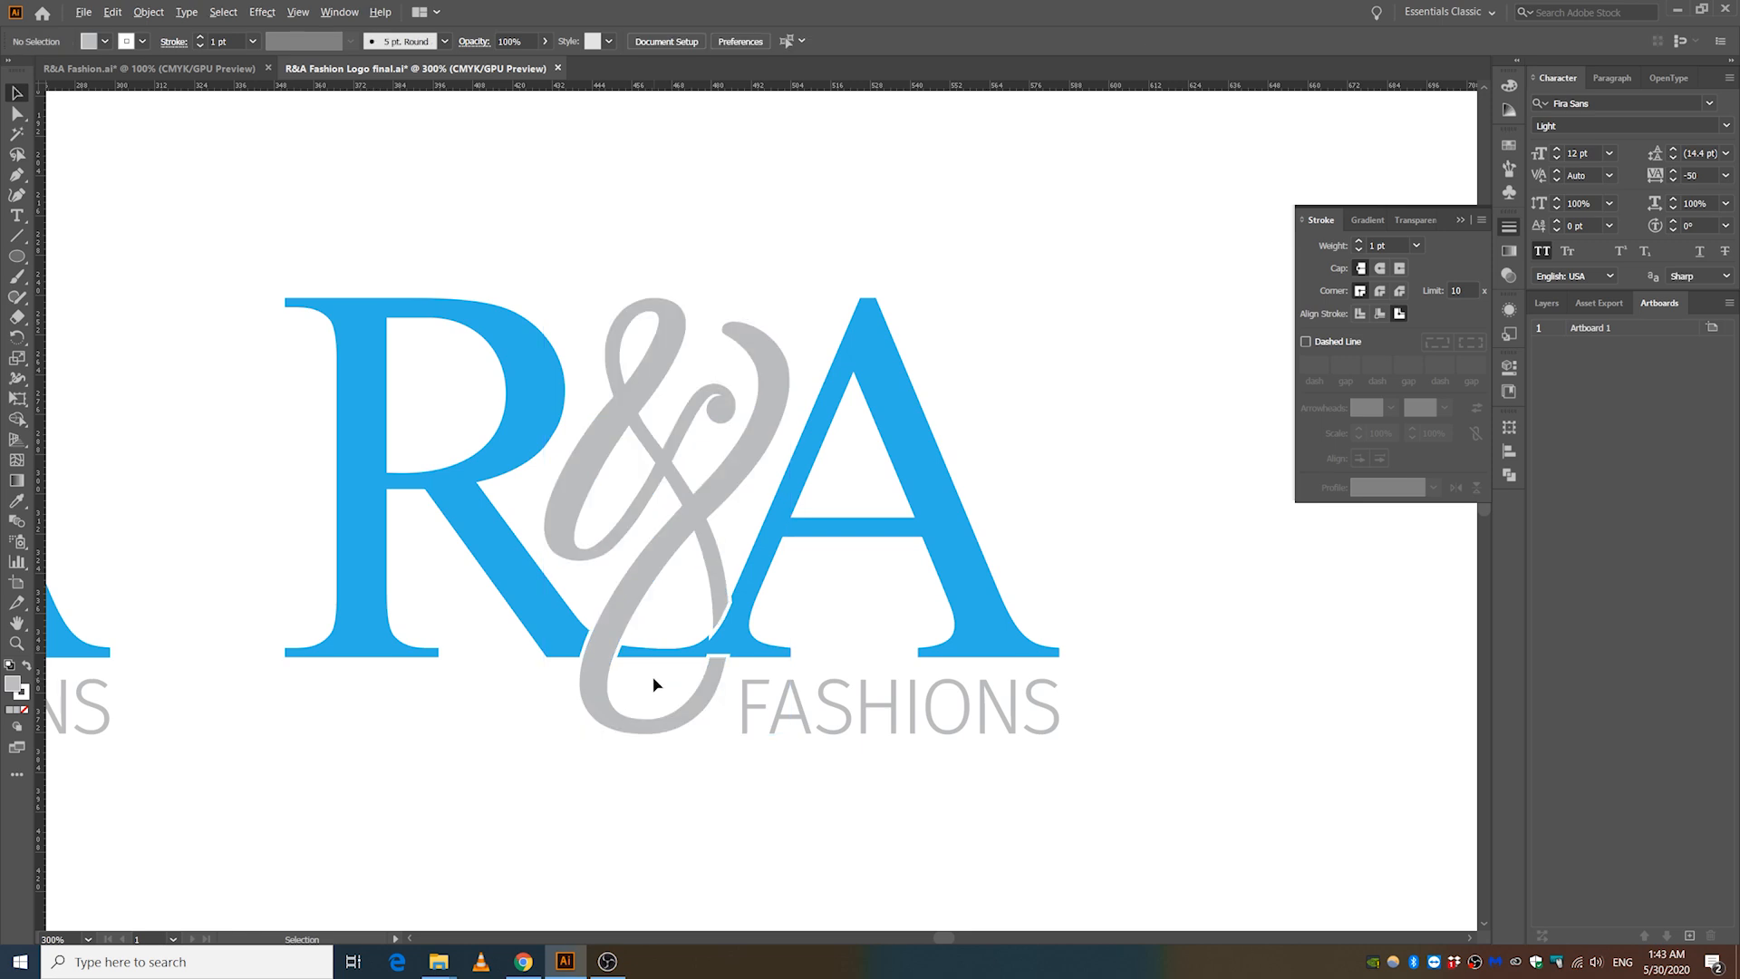
Place a vertical cutting line across the connecting bar inside the ampersand's loop and select it with the joined blue letters.
left_click(613, 574)
key("ctrl+plus")
key("ctrl+plus")
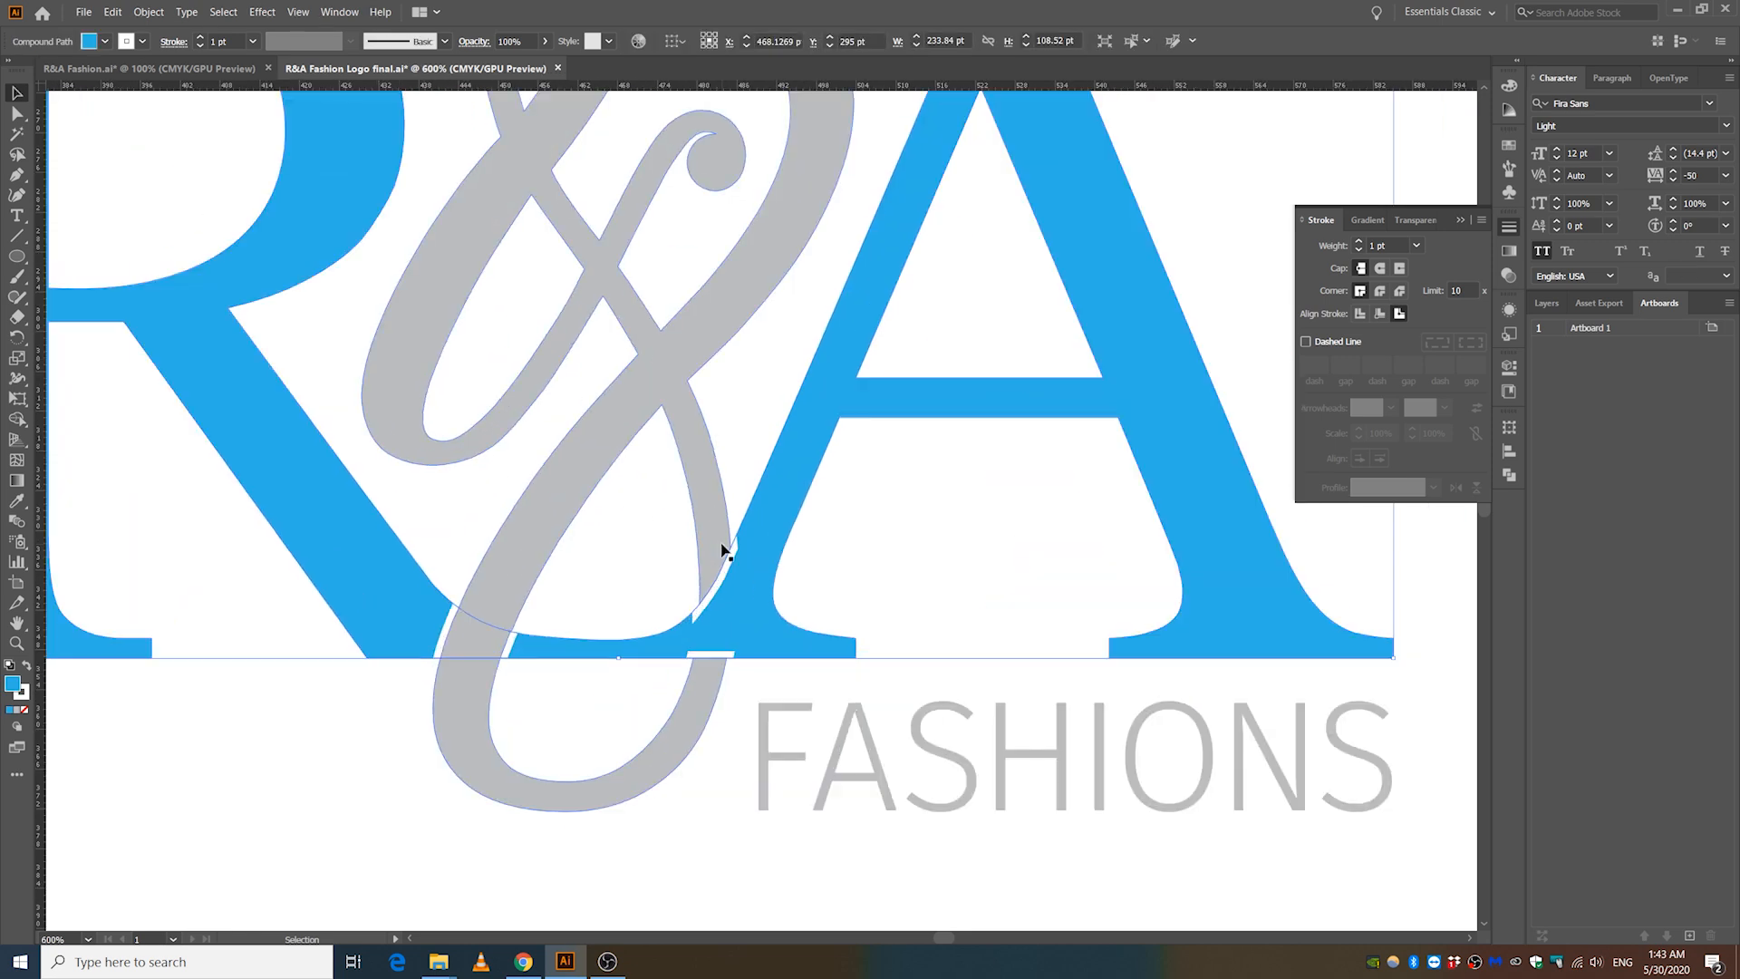
key("v")
left_click(1157, 202)
key("shift+ctrl+F9")
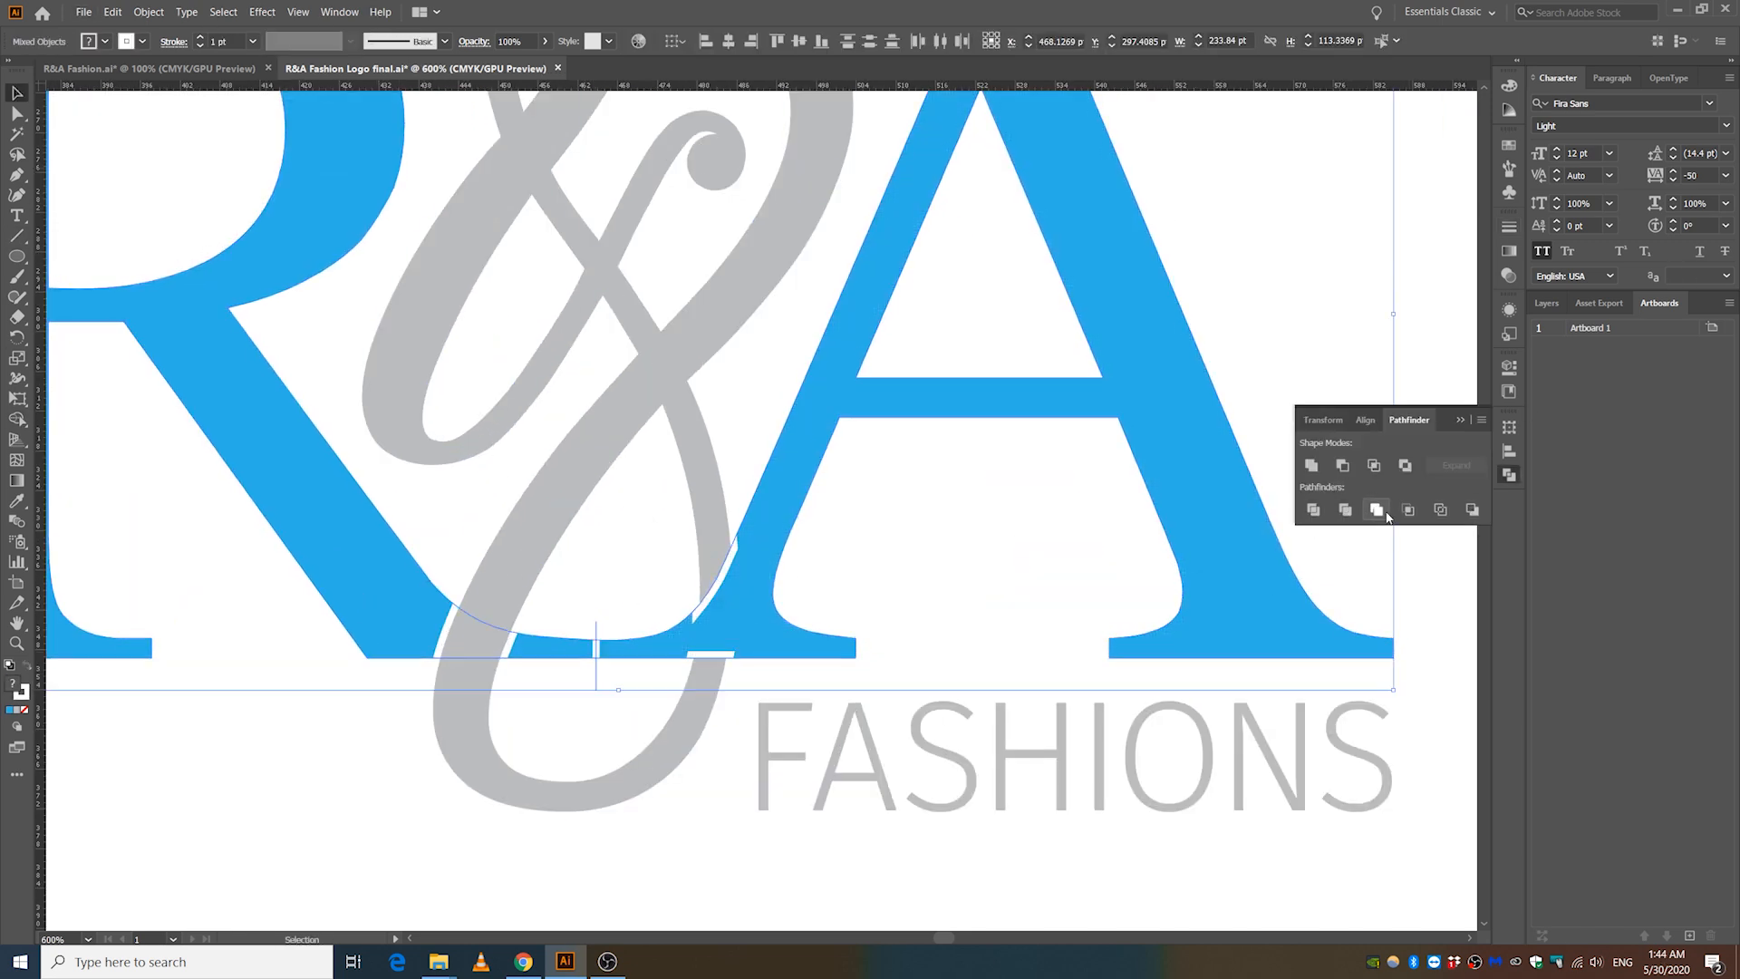
Split the joined letters with Pathfinder into separate R and A shapes along the vertical line, keeping the blue fill.
key("shift+m")
left_click(649, 652)
key("i")
right_click(753, 614)
right_click(738, 602)
mouse_move(788, 768)
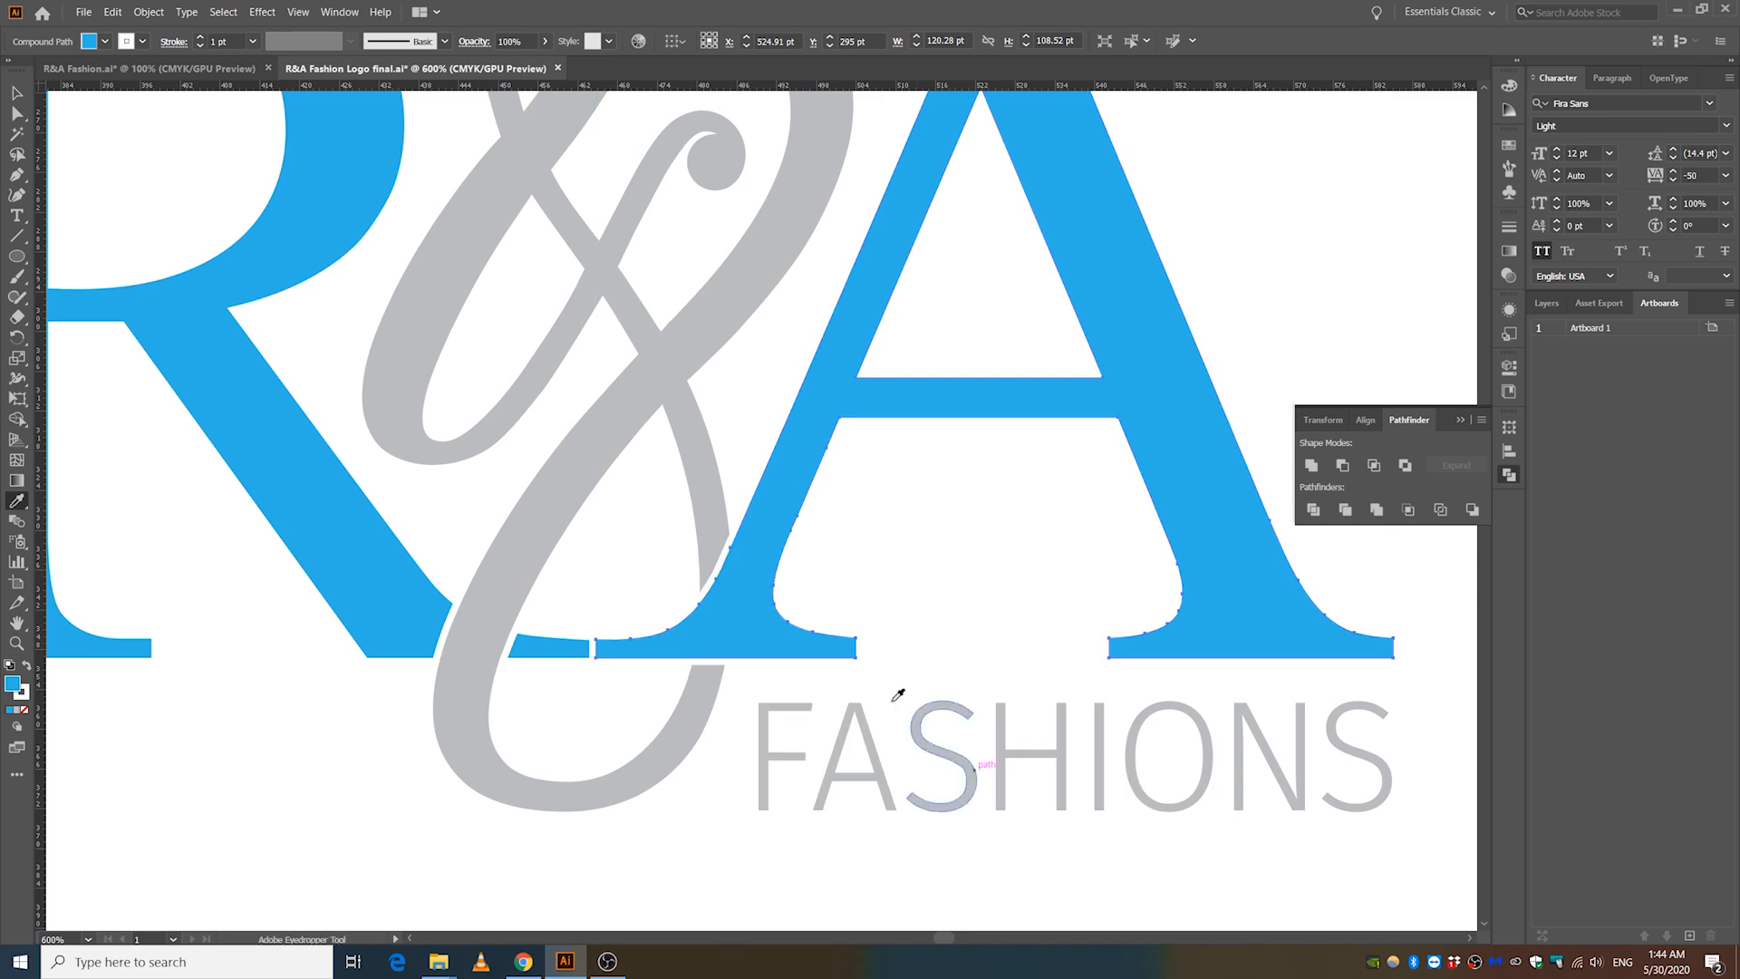
left_click(1002, 769)
Examine the separated R and A shapes where they cross the ampersand and meet on the connecting bar.
key("ctrl+minus")
key("ctrl+minus")
left_click(584, 609)
key("ctrl+plus")
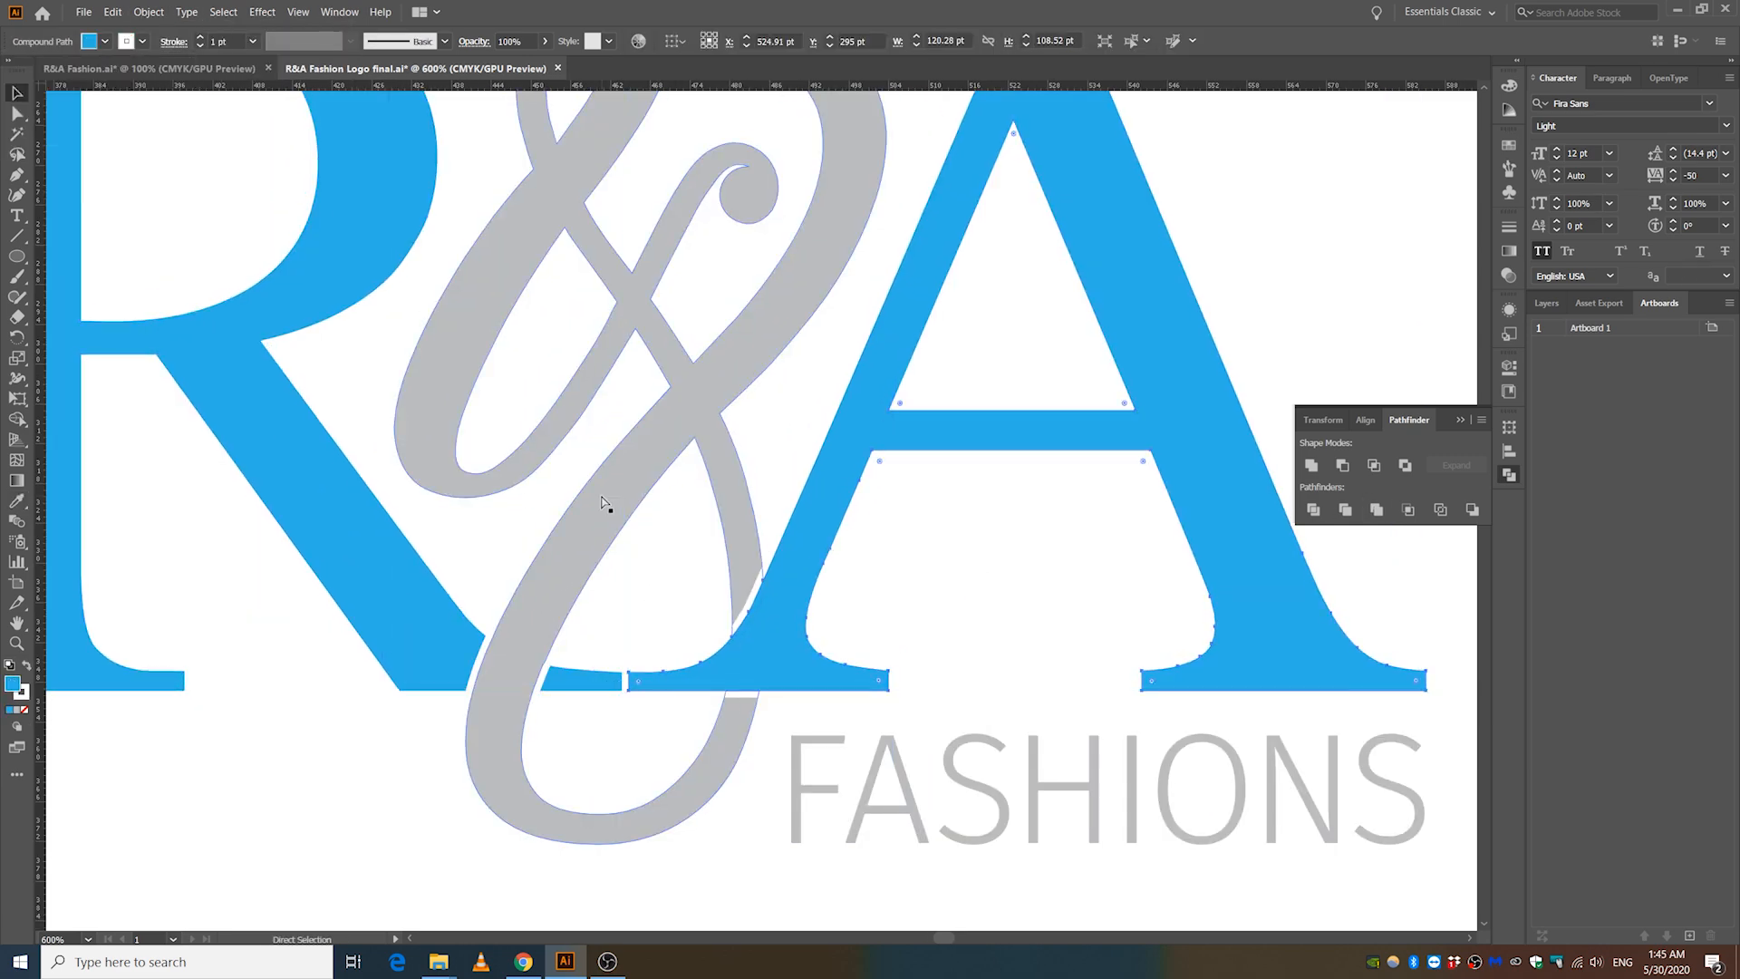
key("ctrl+minus")
left_click(804, 548)
key("ctrl+minus")
key("ctrl+minus")
key("ctrl+F10")
key("ctrl+plus")
key("ctrl+plus")
key("ctrl+plus")
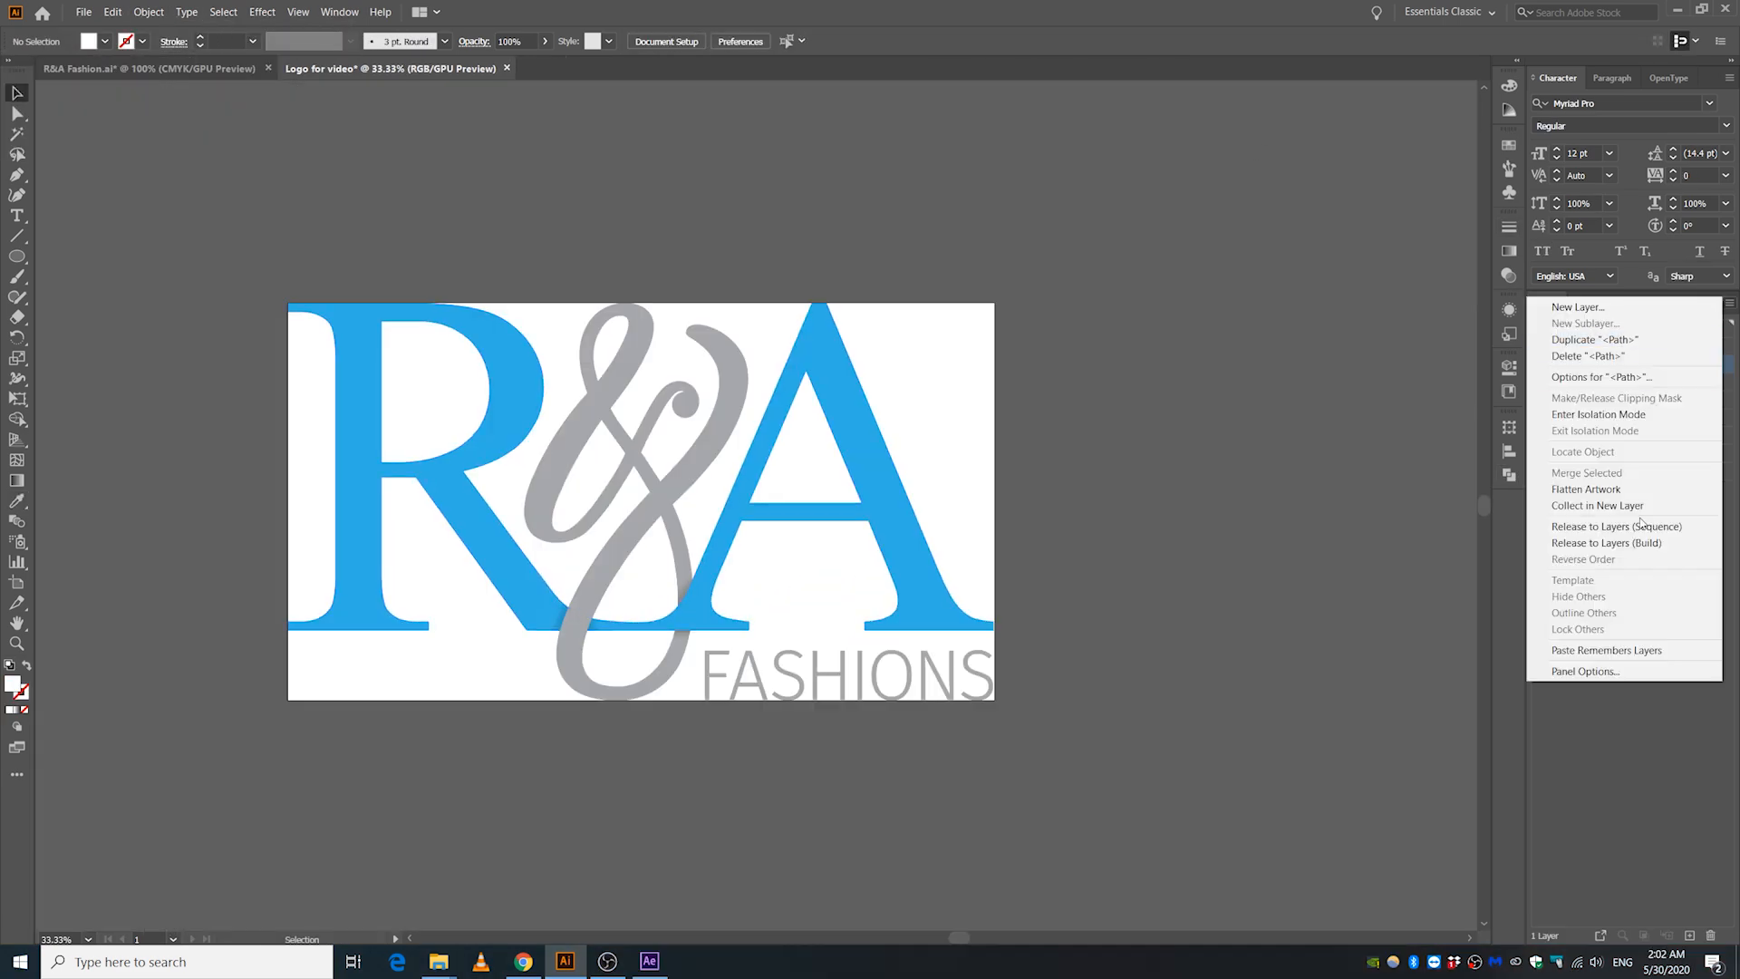
Delete the selected anchor points on the joined letters' connecting bar in the Logo for video file, then select all artwork.
left_click(1600, 347)
scroll(634, 627, "up", 6)
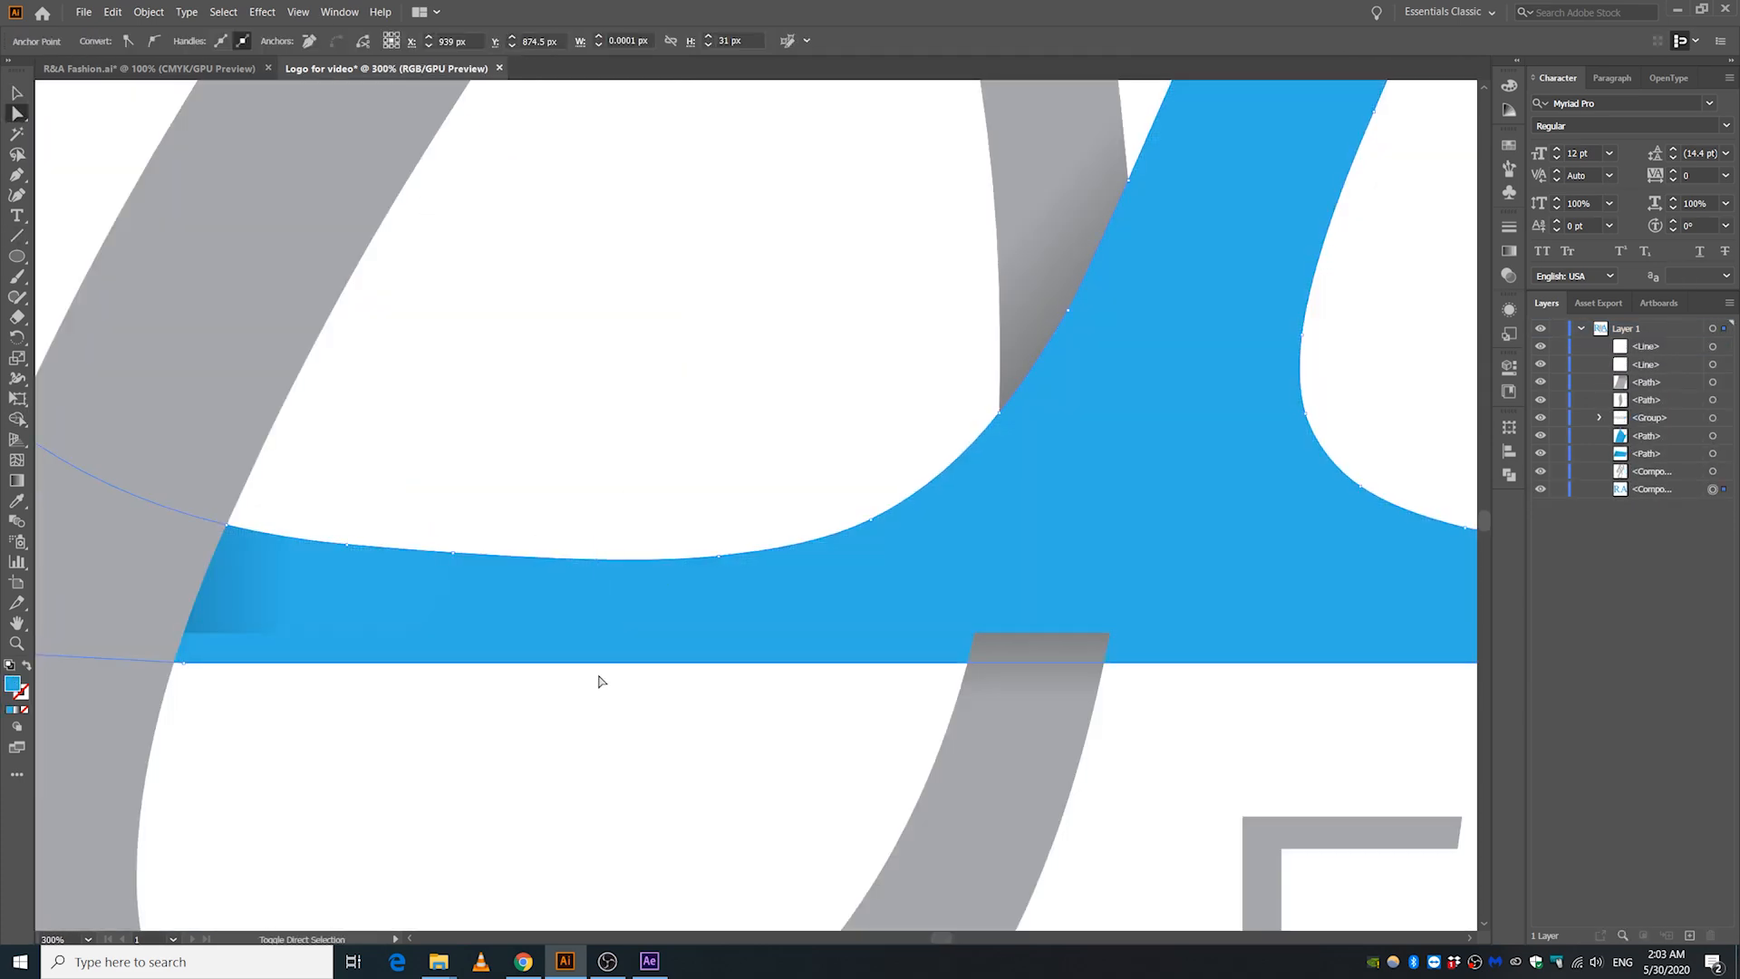
scroll(599, 681, "down", 5)
key("Delete")
key("ctrl+0")
key("v")
key("ctrl+a")
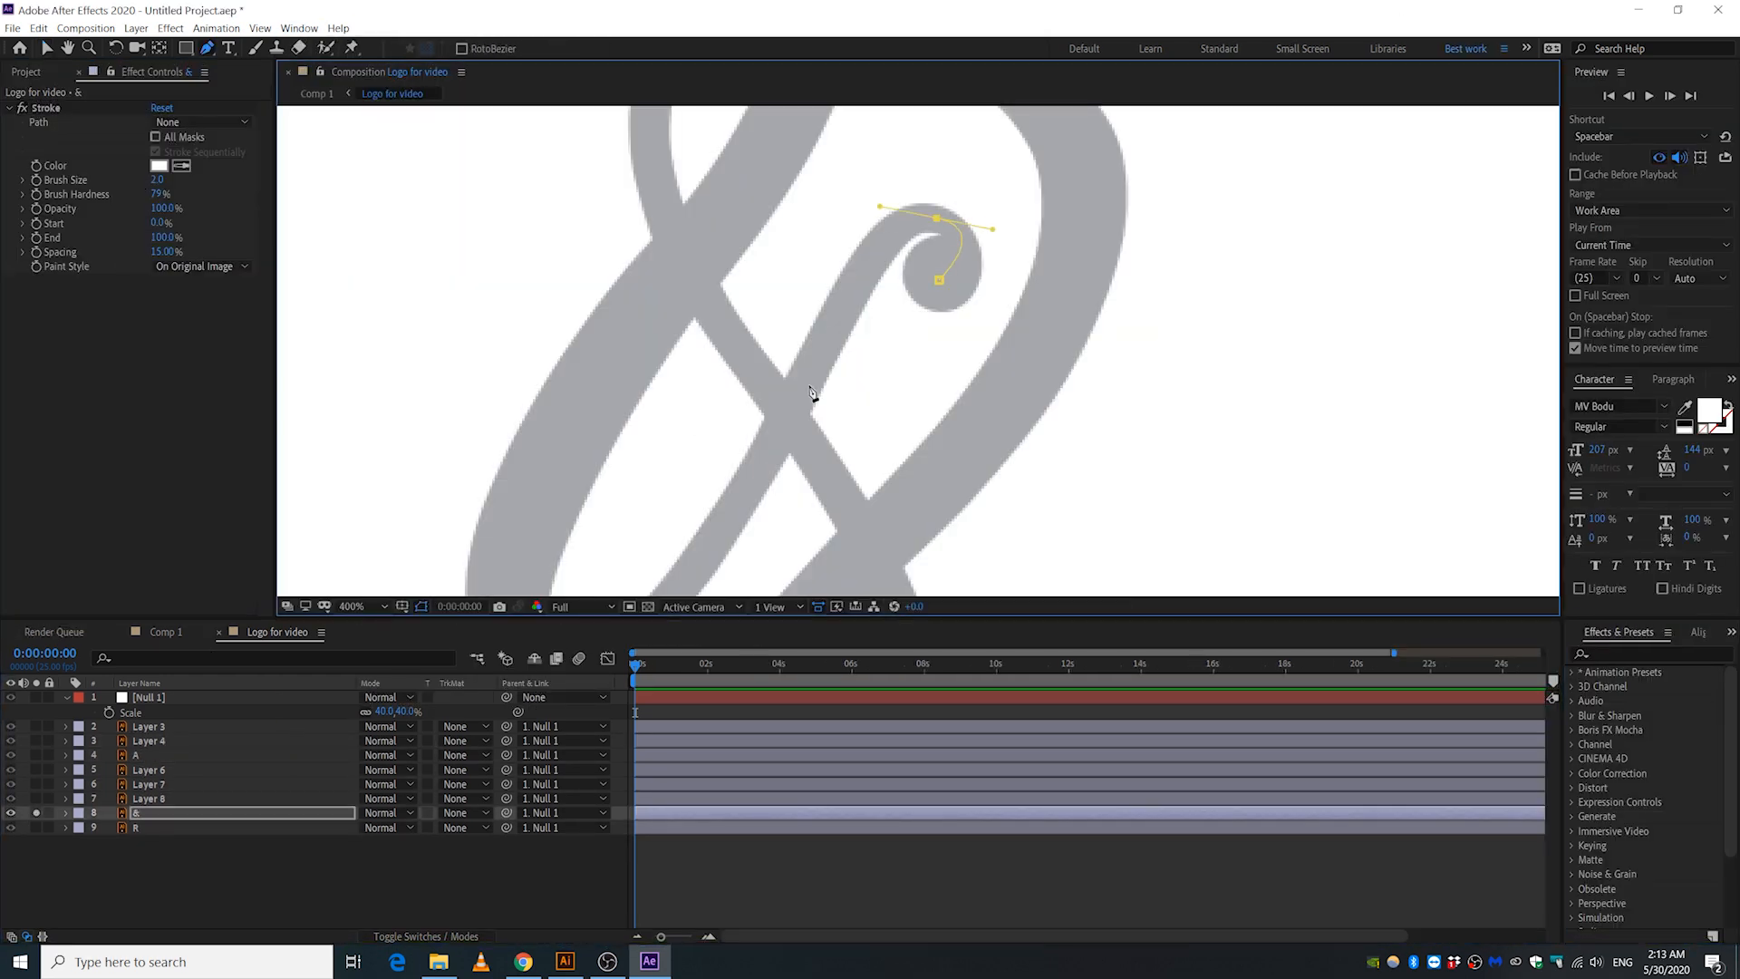
In After Effects, trace the ampersand with a mask path and animate the Stroke effect's Start to reveal it.
left_click_drag(902, 488, 862, 211)
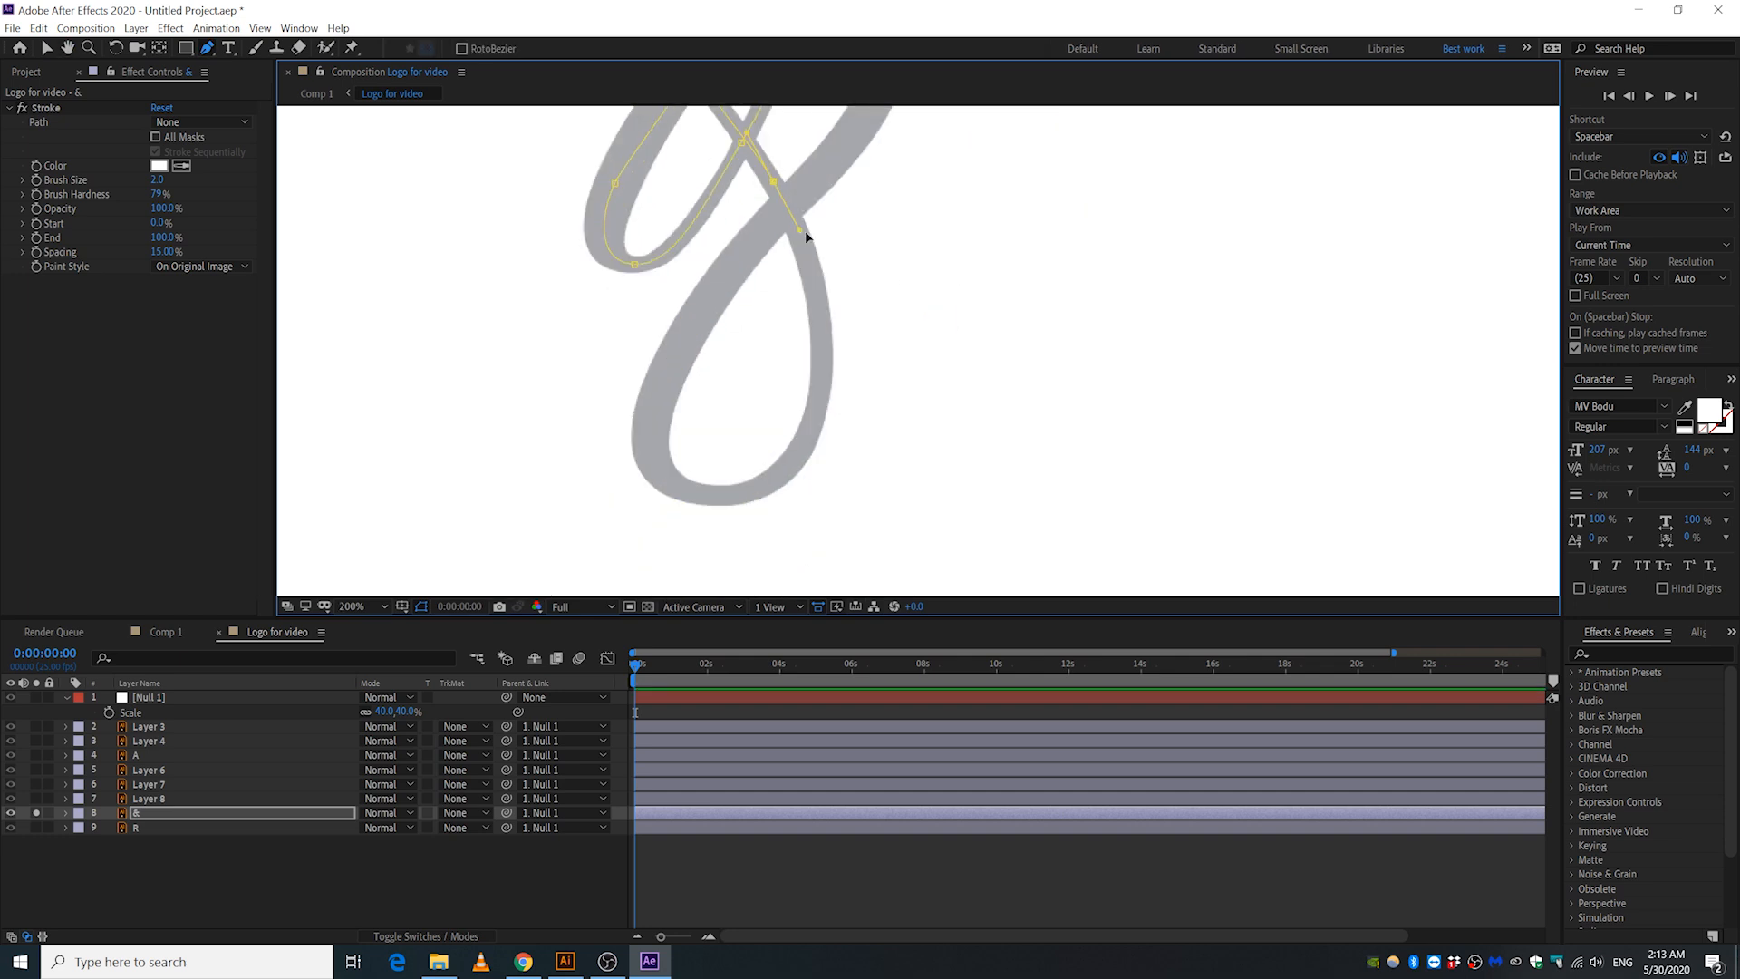
scroll(792, 266, "down", 3)
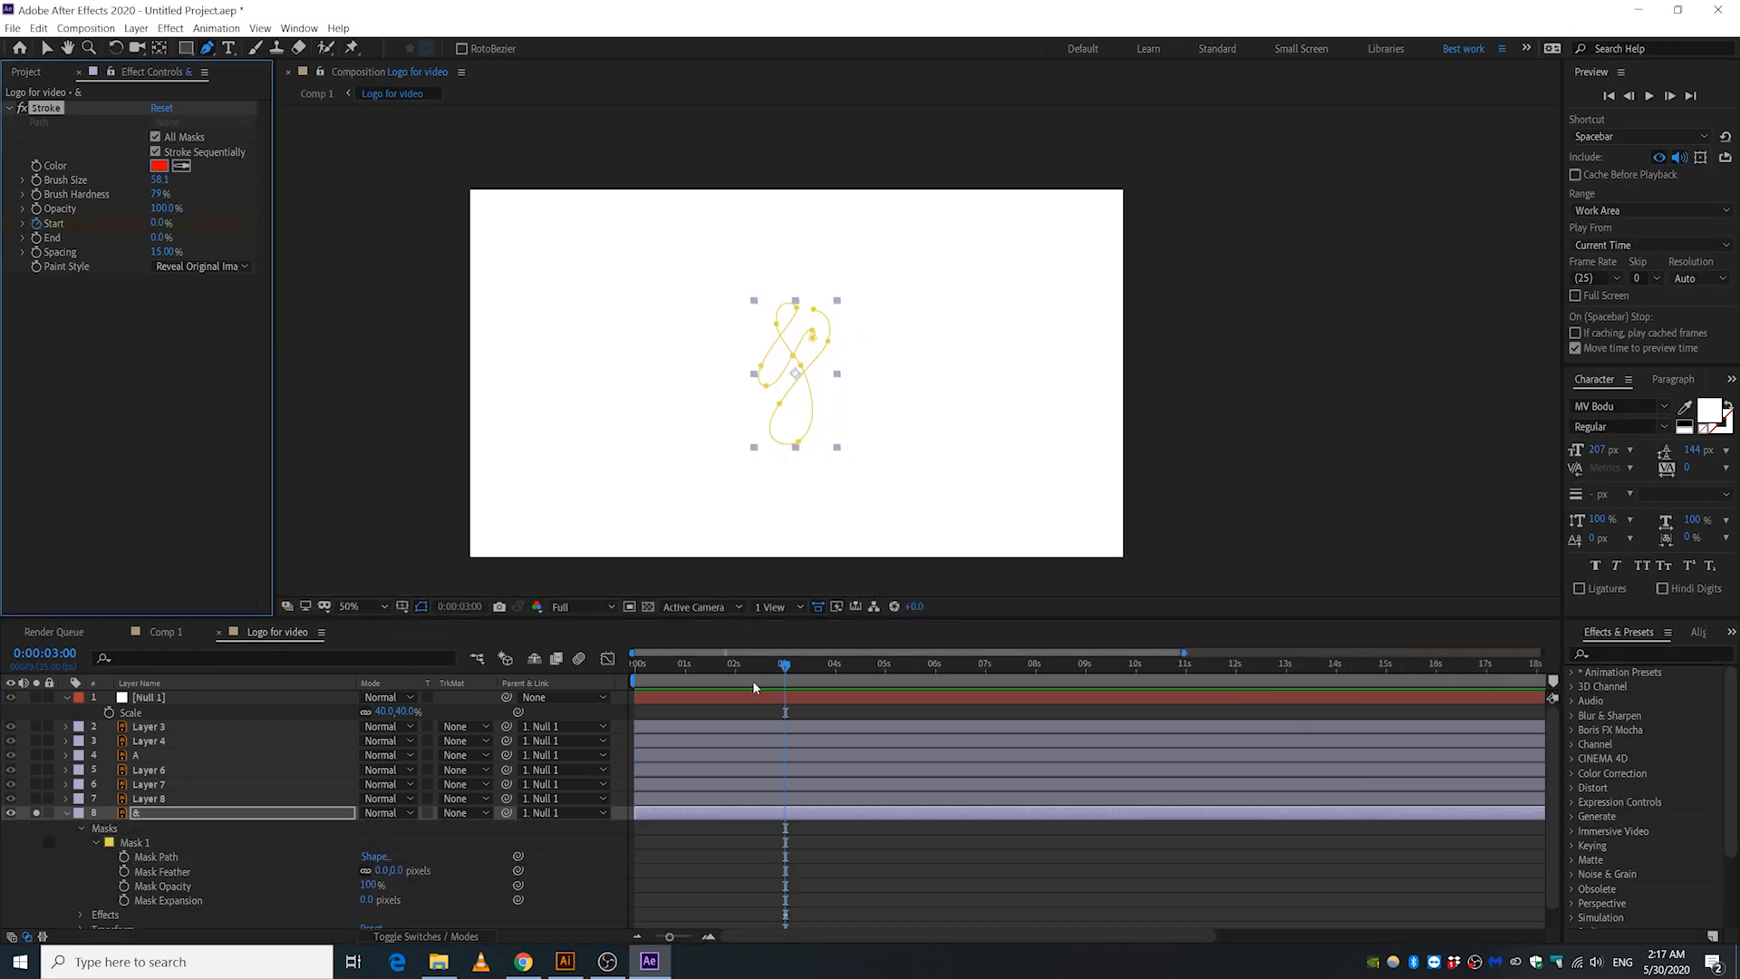
mouse_move(752, 680)
left_mouse_down()
mouse_move(680, 673)
mouse_move(779, 673)
mouse_move(745, 673)
left_mouse_up()
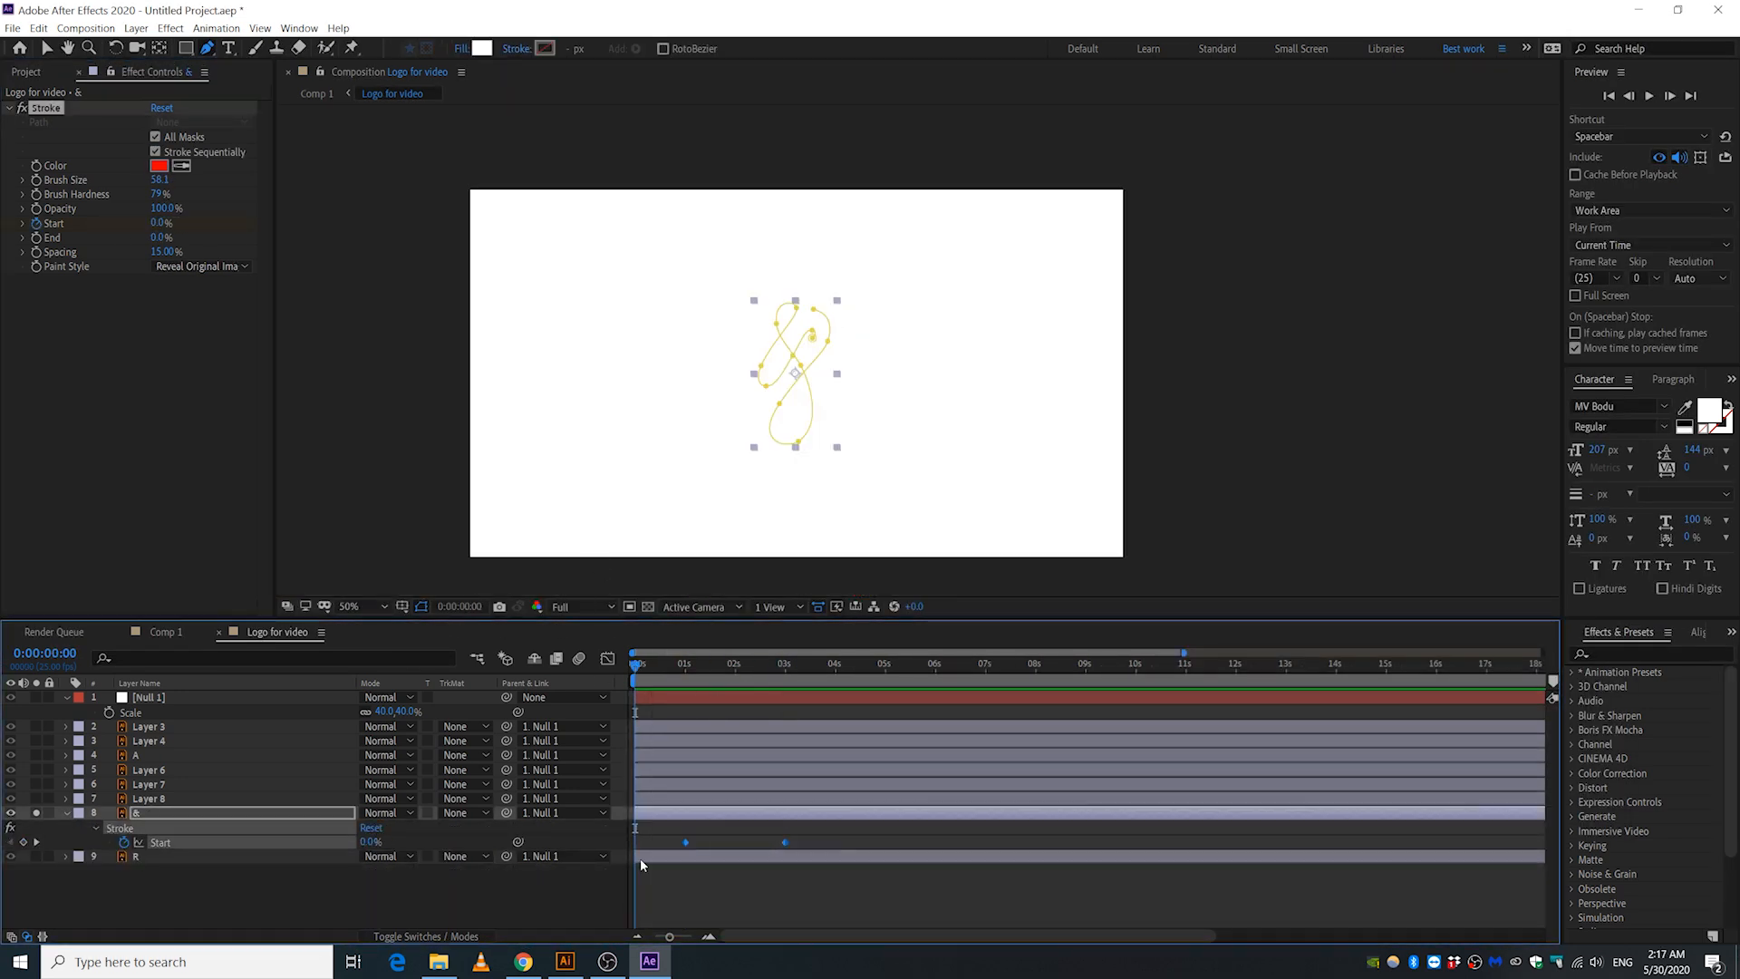
key("shift+F3")
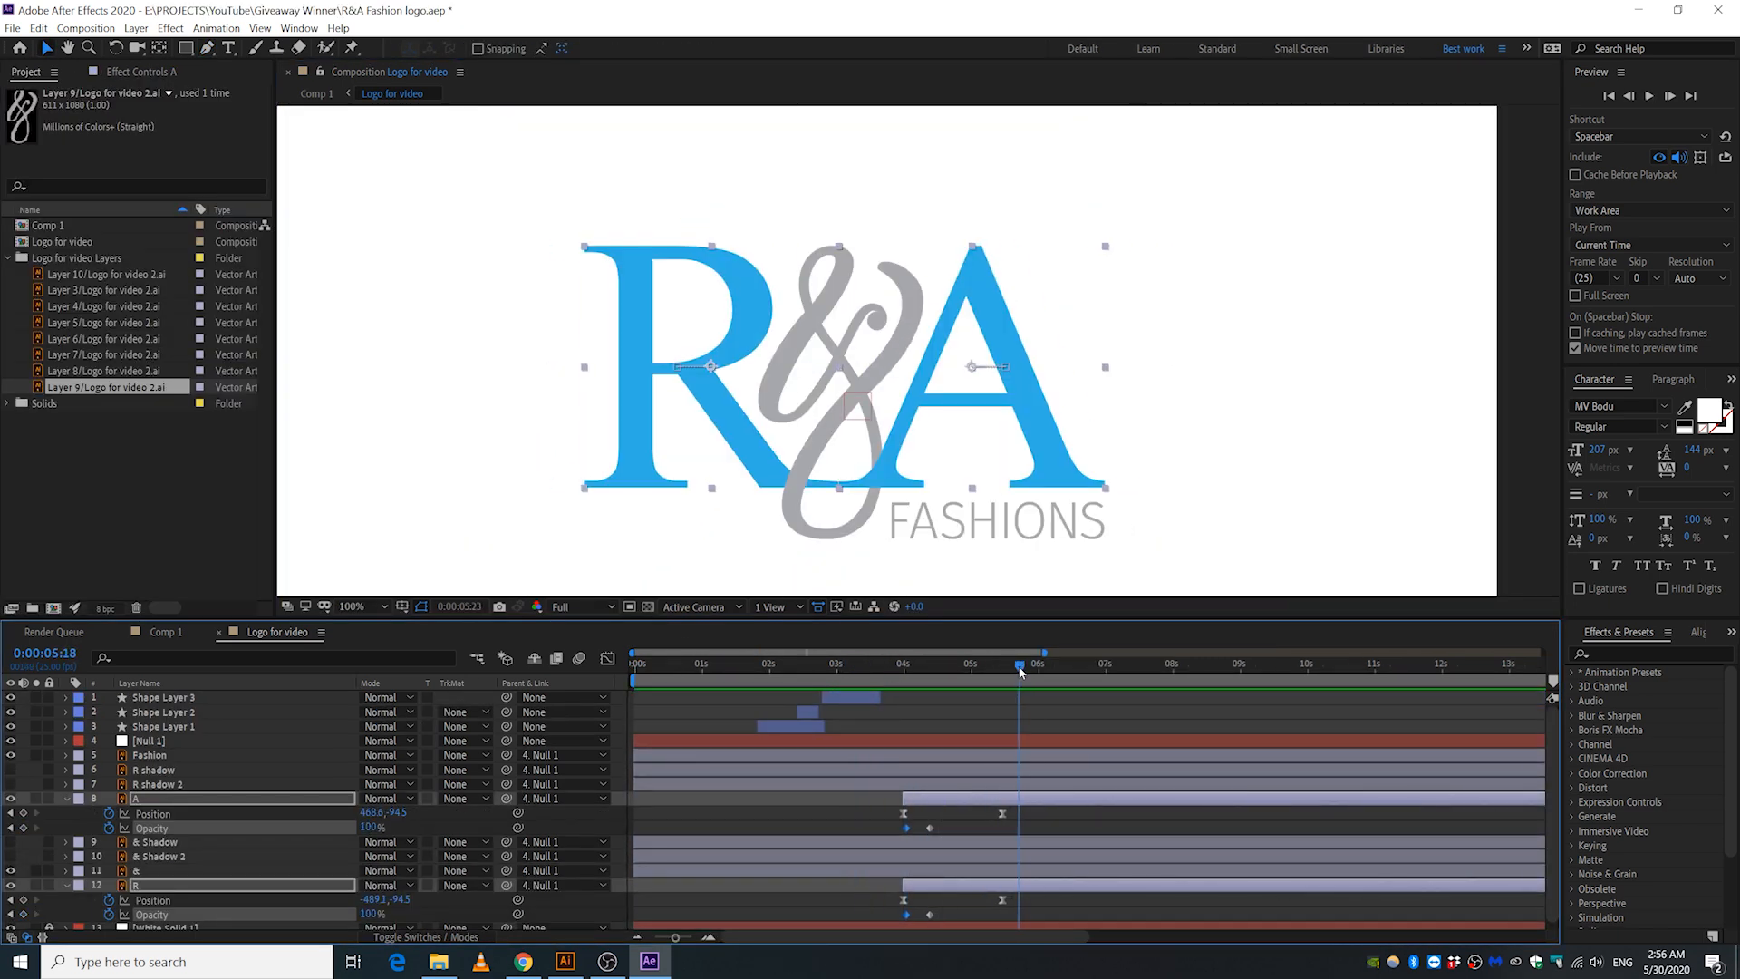
Preview the R and A sliding and fading in from behind the ampersand around the 4- to 5-second mark.
left_click(1024, 722)
left_click(979, 664)
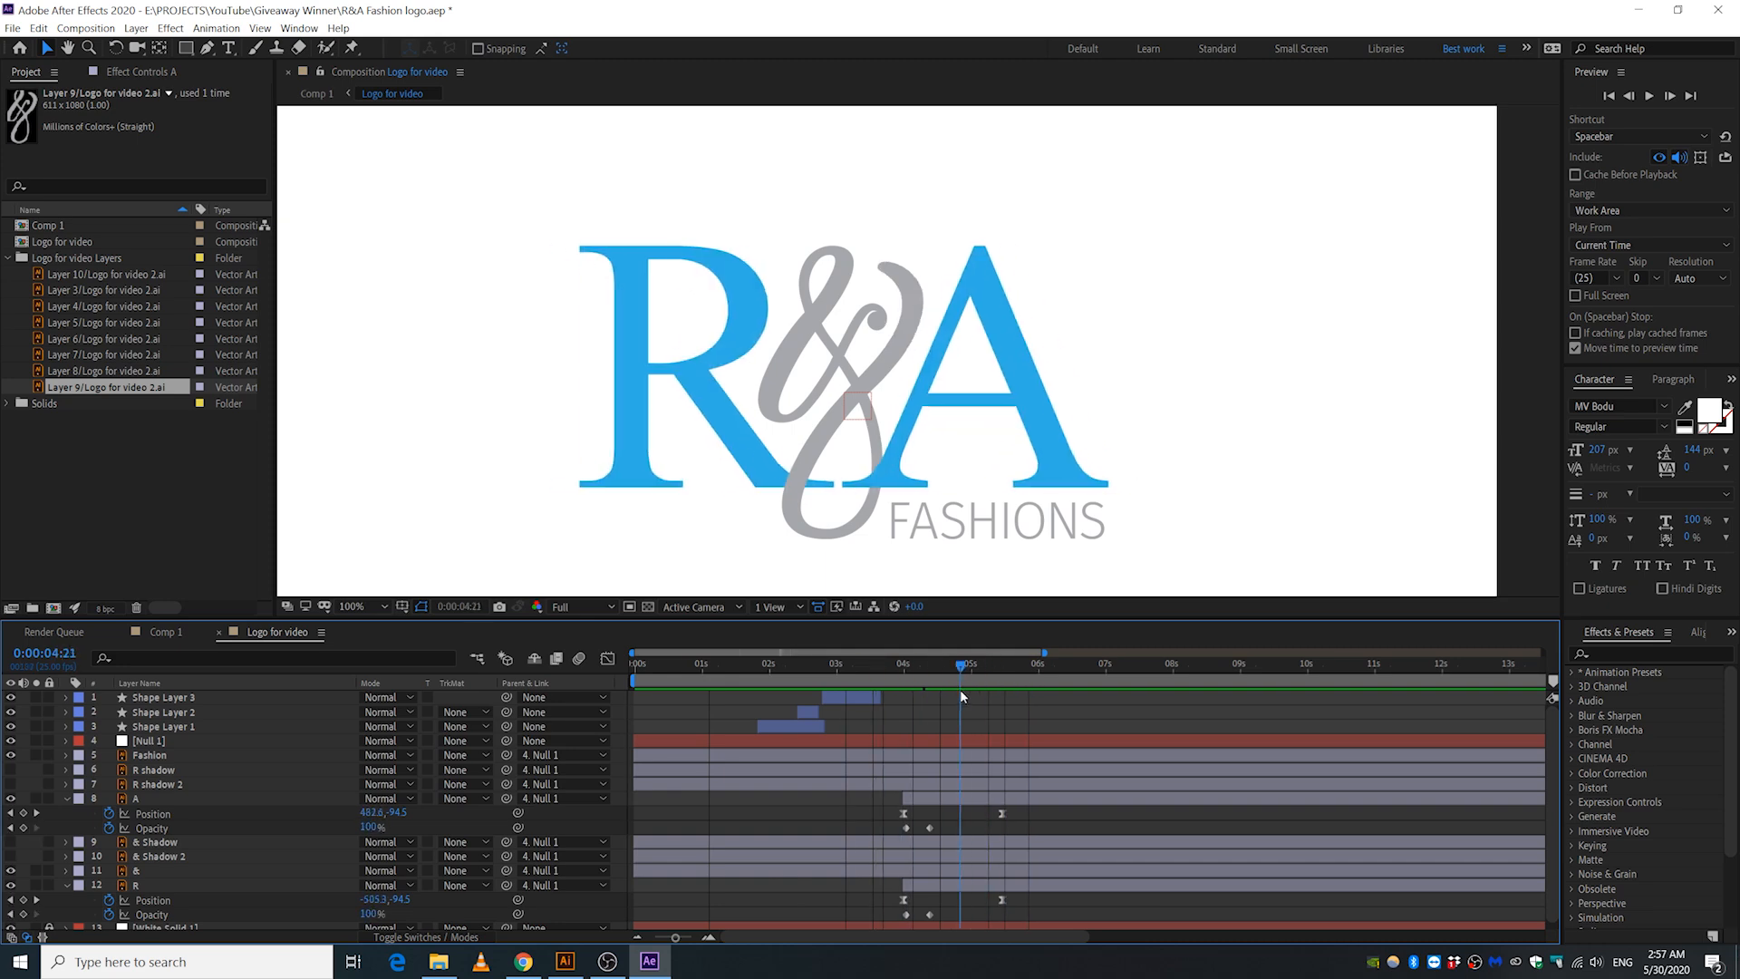
key("space")
key("period")
key("period")
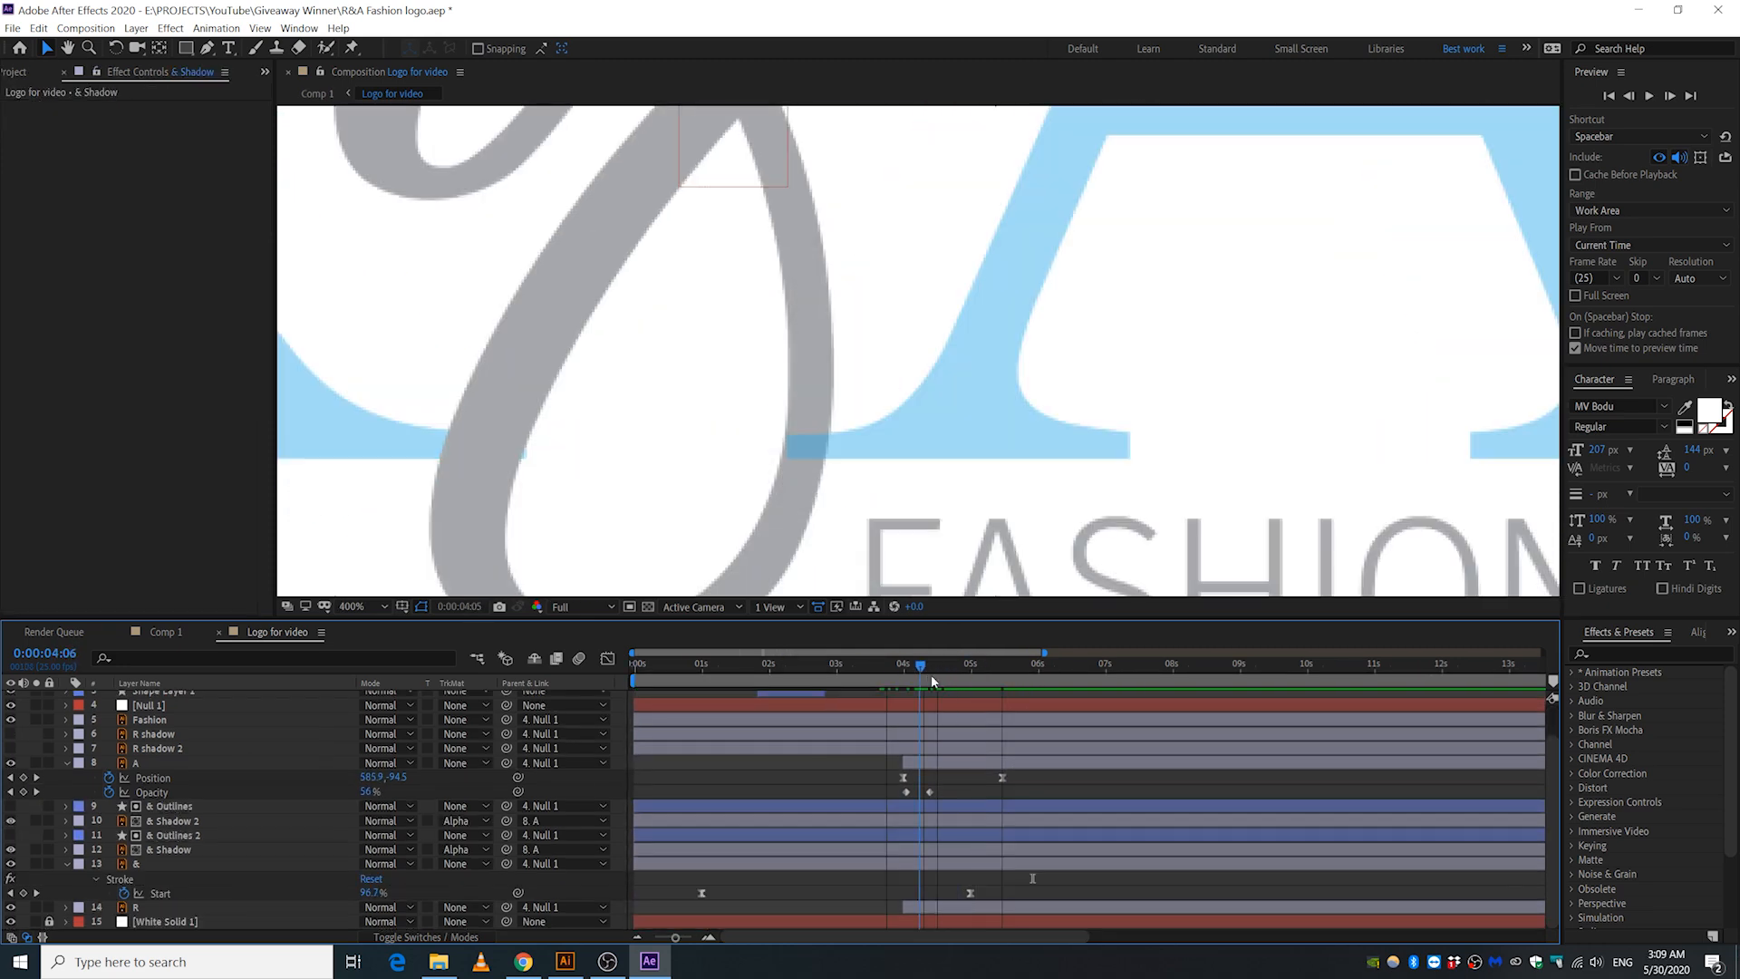
Trim the starts of the ampersand's outline and shadow layers to where the A layer begins, and select both shadows.
left_click(936, 807)
left_click(936, 862, "shift")
mouse_move(960, 666)
left_mouse_down()
mouse_move(904, 667)
mouse_move(958, 675)
mouse_move(943, 689)
left_mouse_up()
key("alt+bracketleft")
left_click(170, 864)
right_click(169, 864)
left_click(955, 849)
left_click(954, 822, "ctrl")
Mask the ampersand's shadow layers with keyframed mask paths and scrub through the shadows' appearance on the ampersand and R.
key("g")
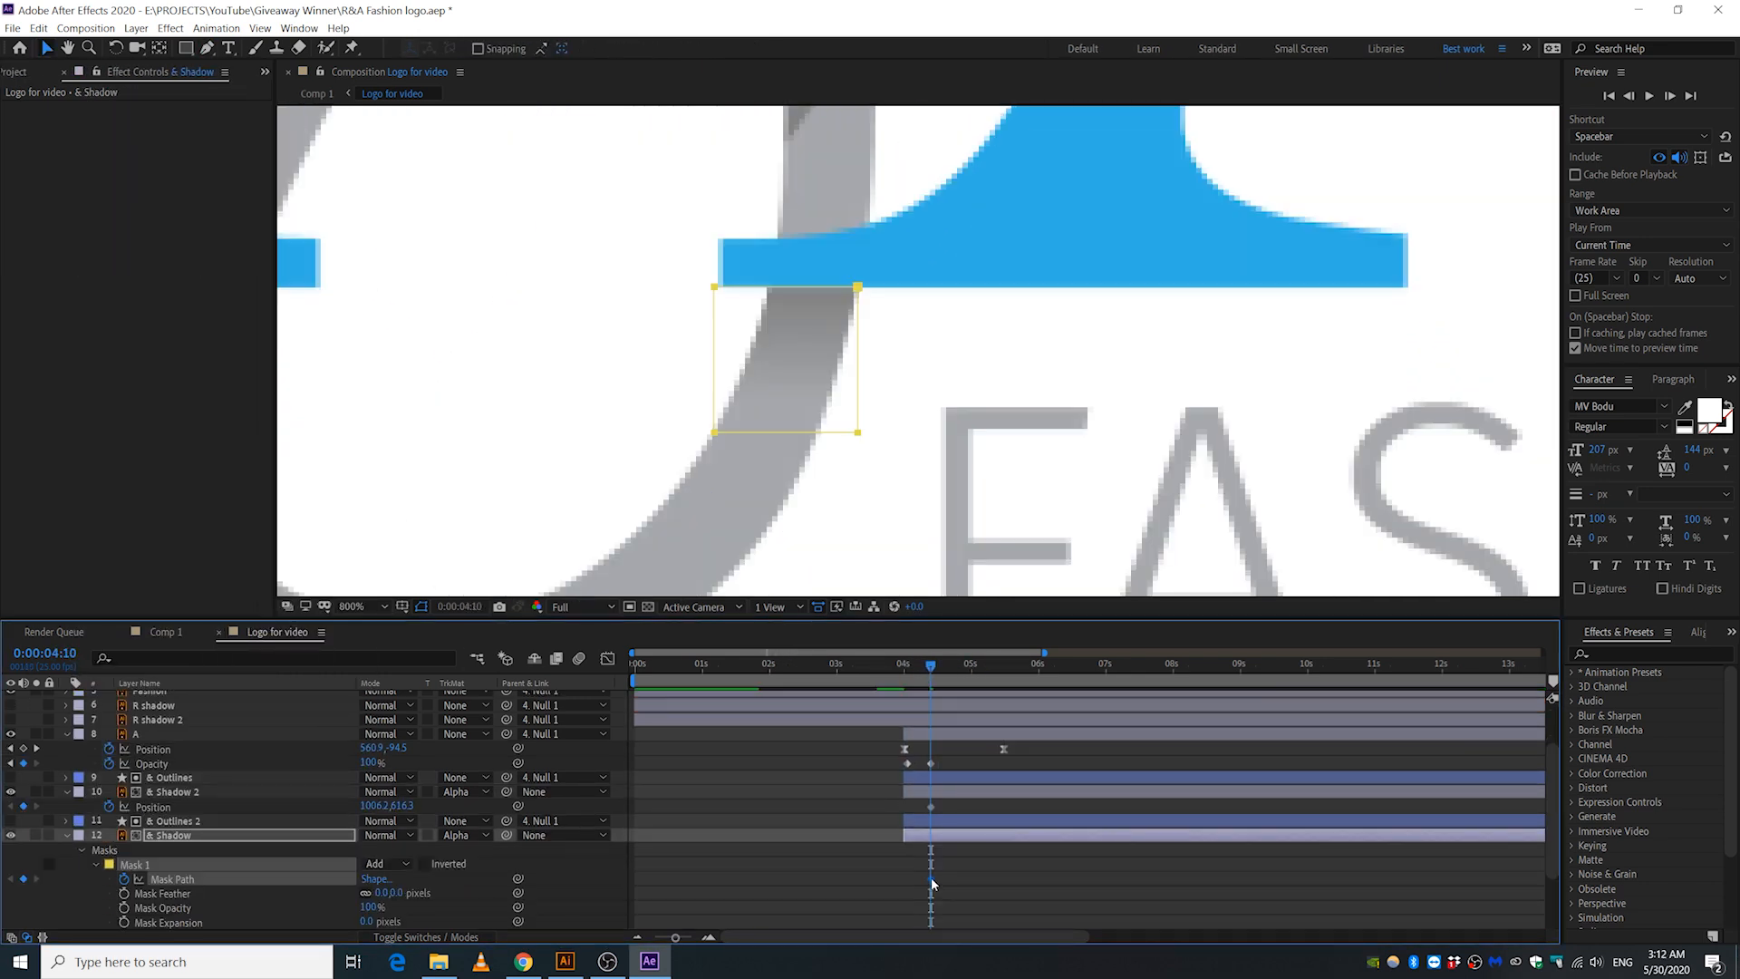
left_click(833, 867)
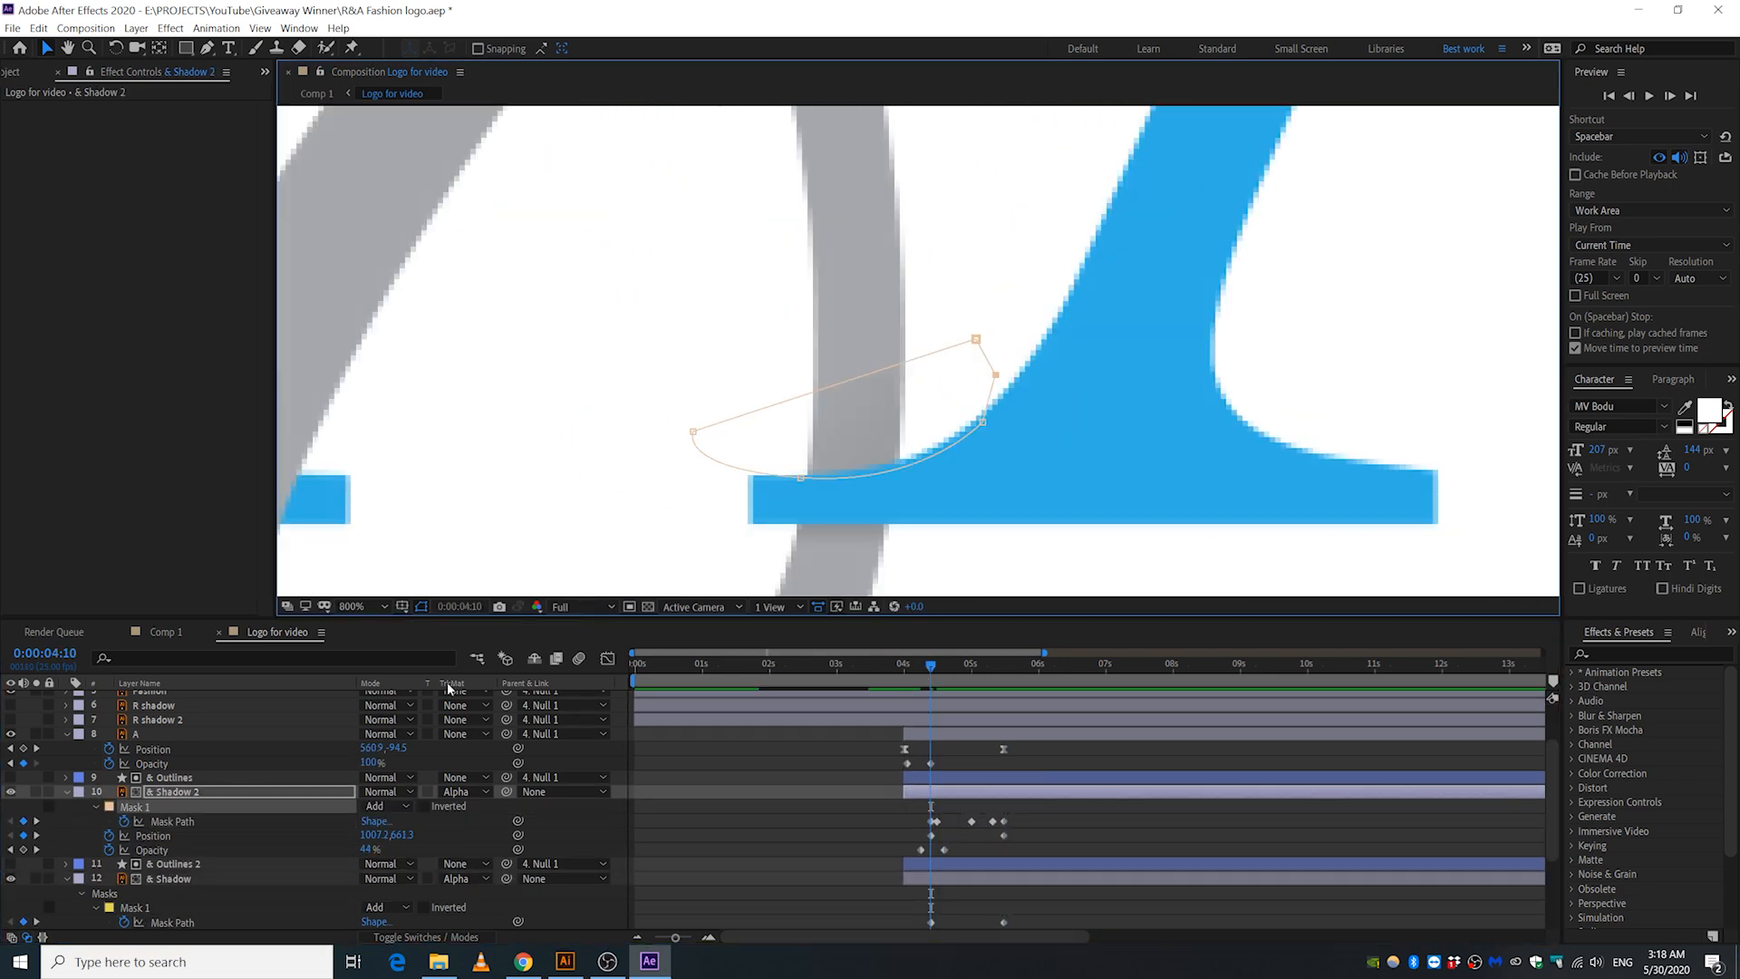
left_click_drag(938, 667, 947, 670)
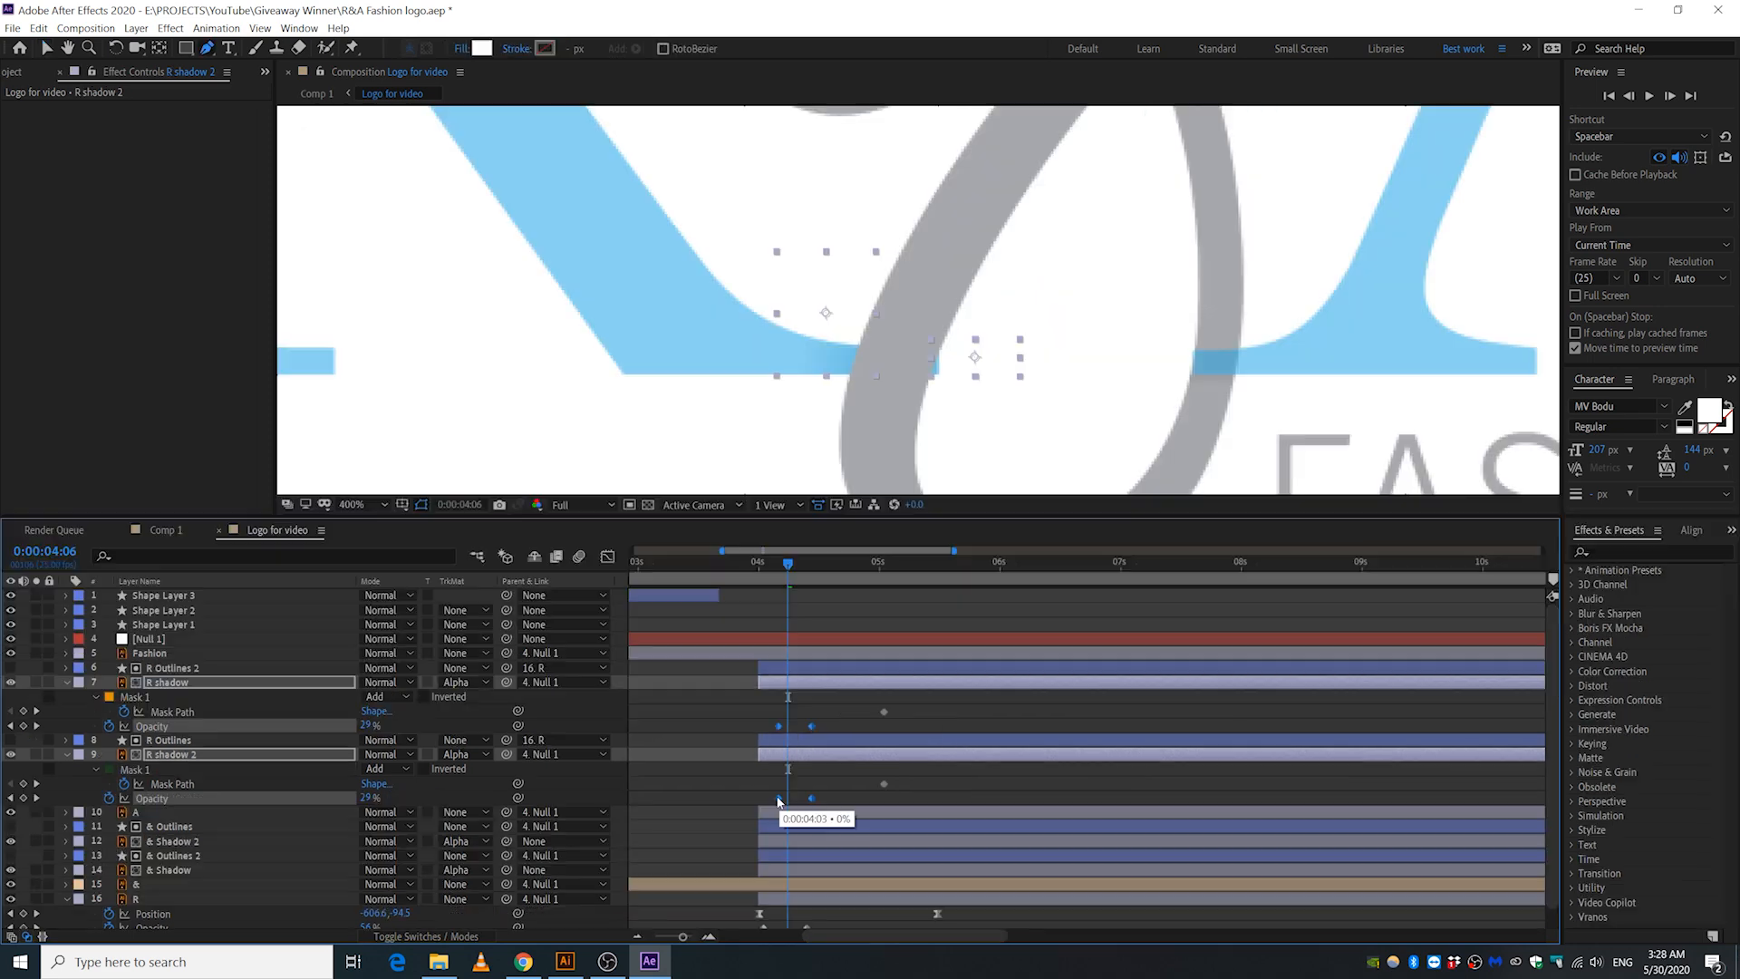
left_click_drag(788, 598, 809, 598)
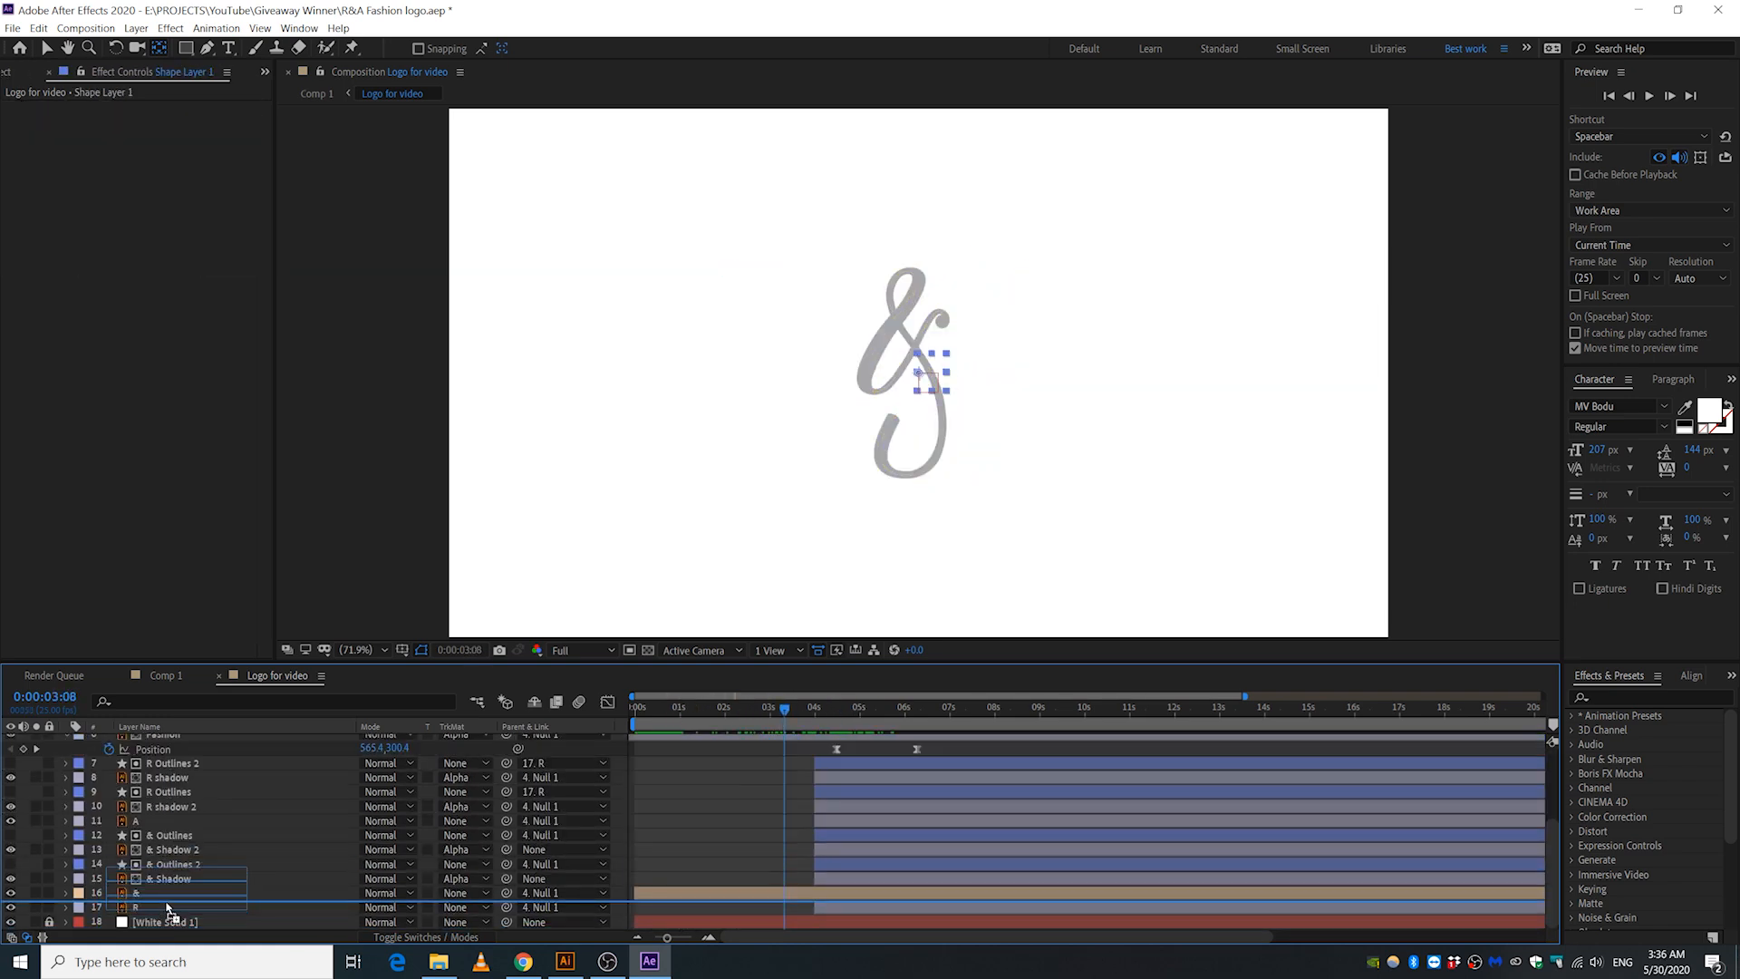
Move the three shape layers directly above the ampersand layer and set the ampersand's rotation to -30° at 0:00:01:02.
left_click_drag(168, 909, 168, 885)
left_click(136, 893)
key("u")
key("space")
left_click_drag(834, 708, 683, 708)
scroll(353, 892, "down", 1)
left_click_drag(386, 893, 353, 891)
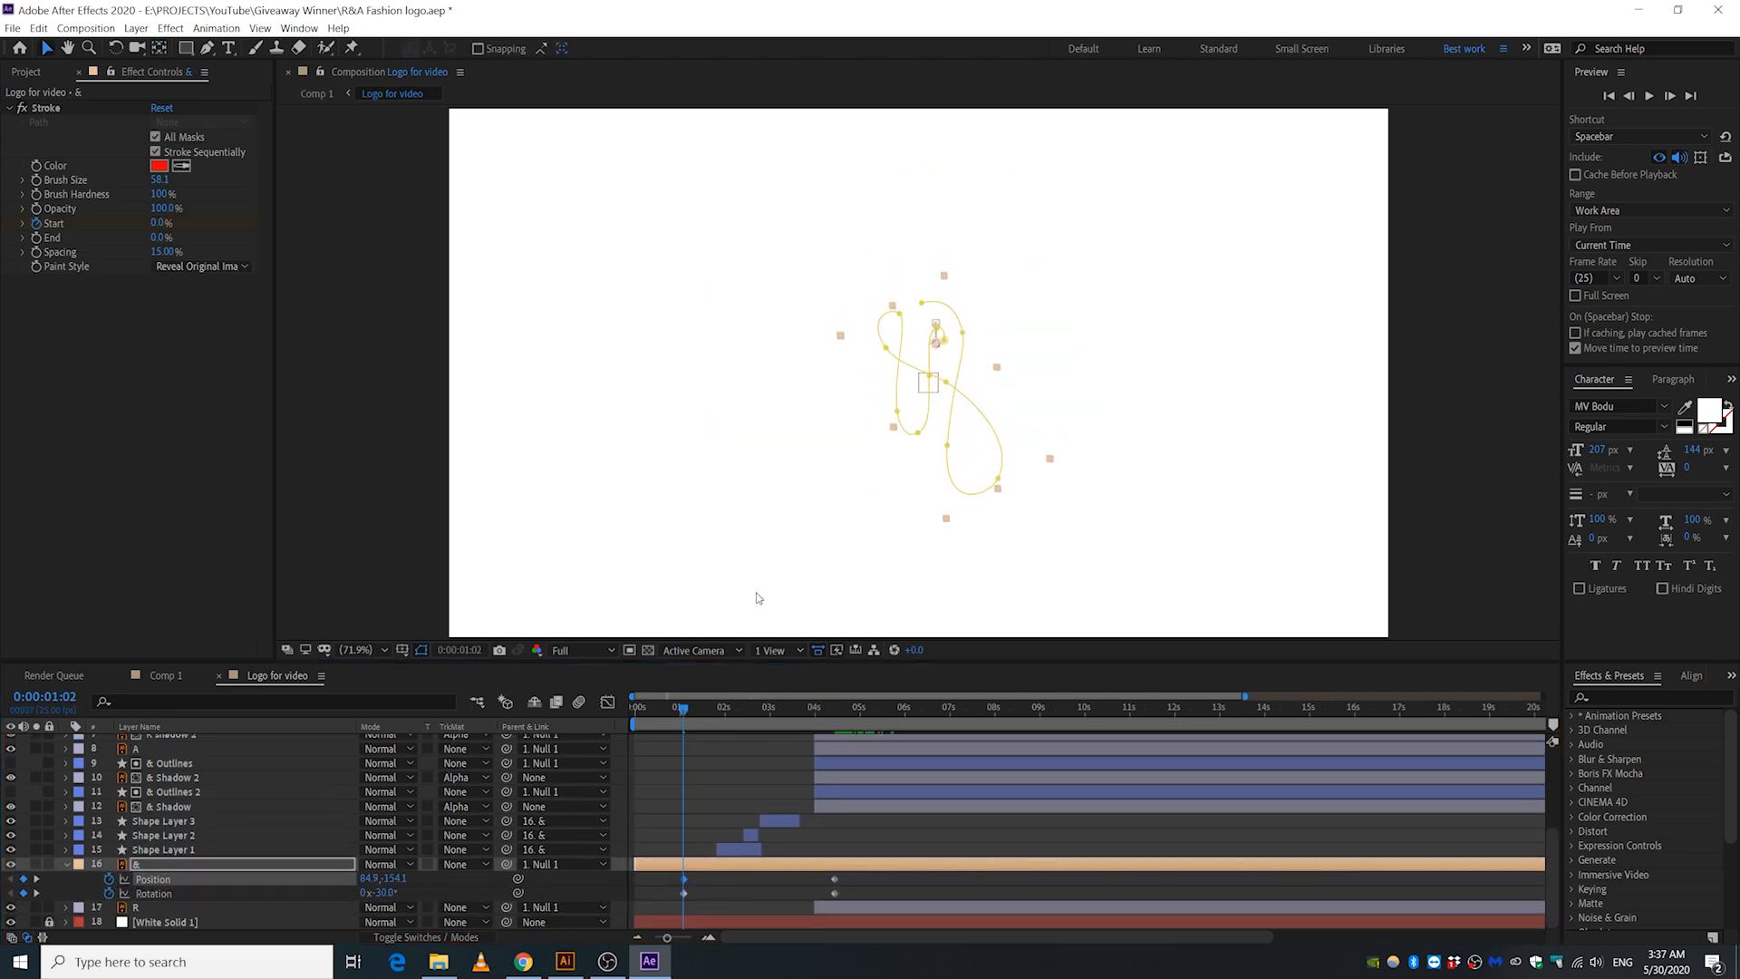
Retime the ampersand's rotation keyframes and add intermediate rotation values so it swings while being drawn.
key("shift+Page_Up")
key("shift+Page_Up")
left_click(757, 706)
left_click_drag(683, 893, 763, 884)
left_click_drag(820, 708, 725, 716)
left_click_drag(380, 893, 398, 892)
left_click_drag(725, 708, 706, 708)
left_click_drag(381, 892, 366, 892)
Add position keyframes to the ampersand at the times of its rotation keyframes.
mouse_move(617, 735)
left_mouse_down()
mouse_move(820, 732)
mouse_move(771, 728)
left_mouse_up()
key("j")
key("alt+shift+p")
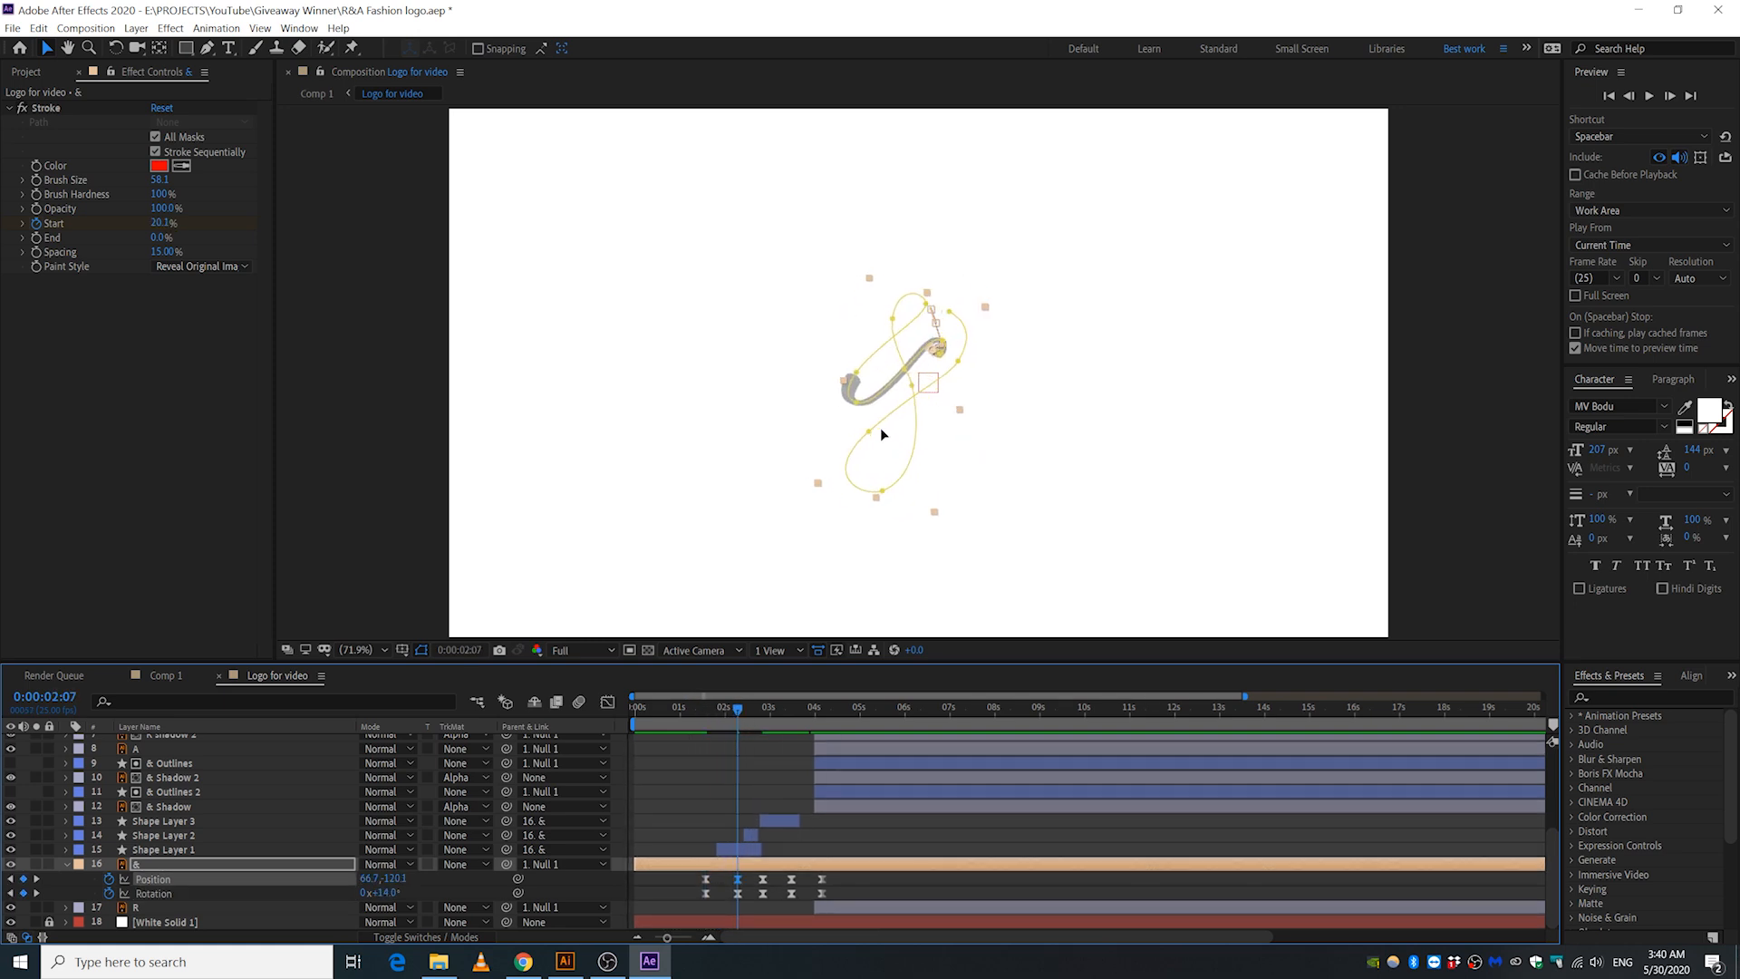
Play back the ampersand's swing and bring its middle position and rotation keyframes closer together.
key("Home")
key("space")
left_click_drag(801, 725, 791, 726)
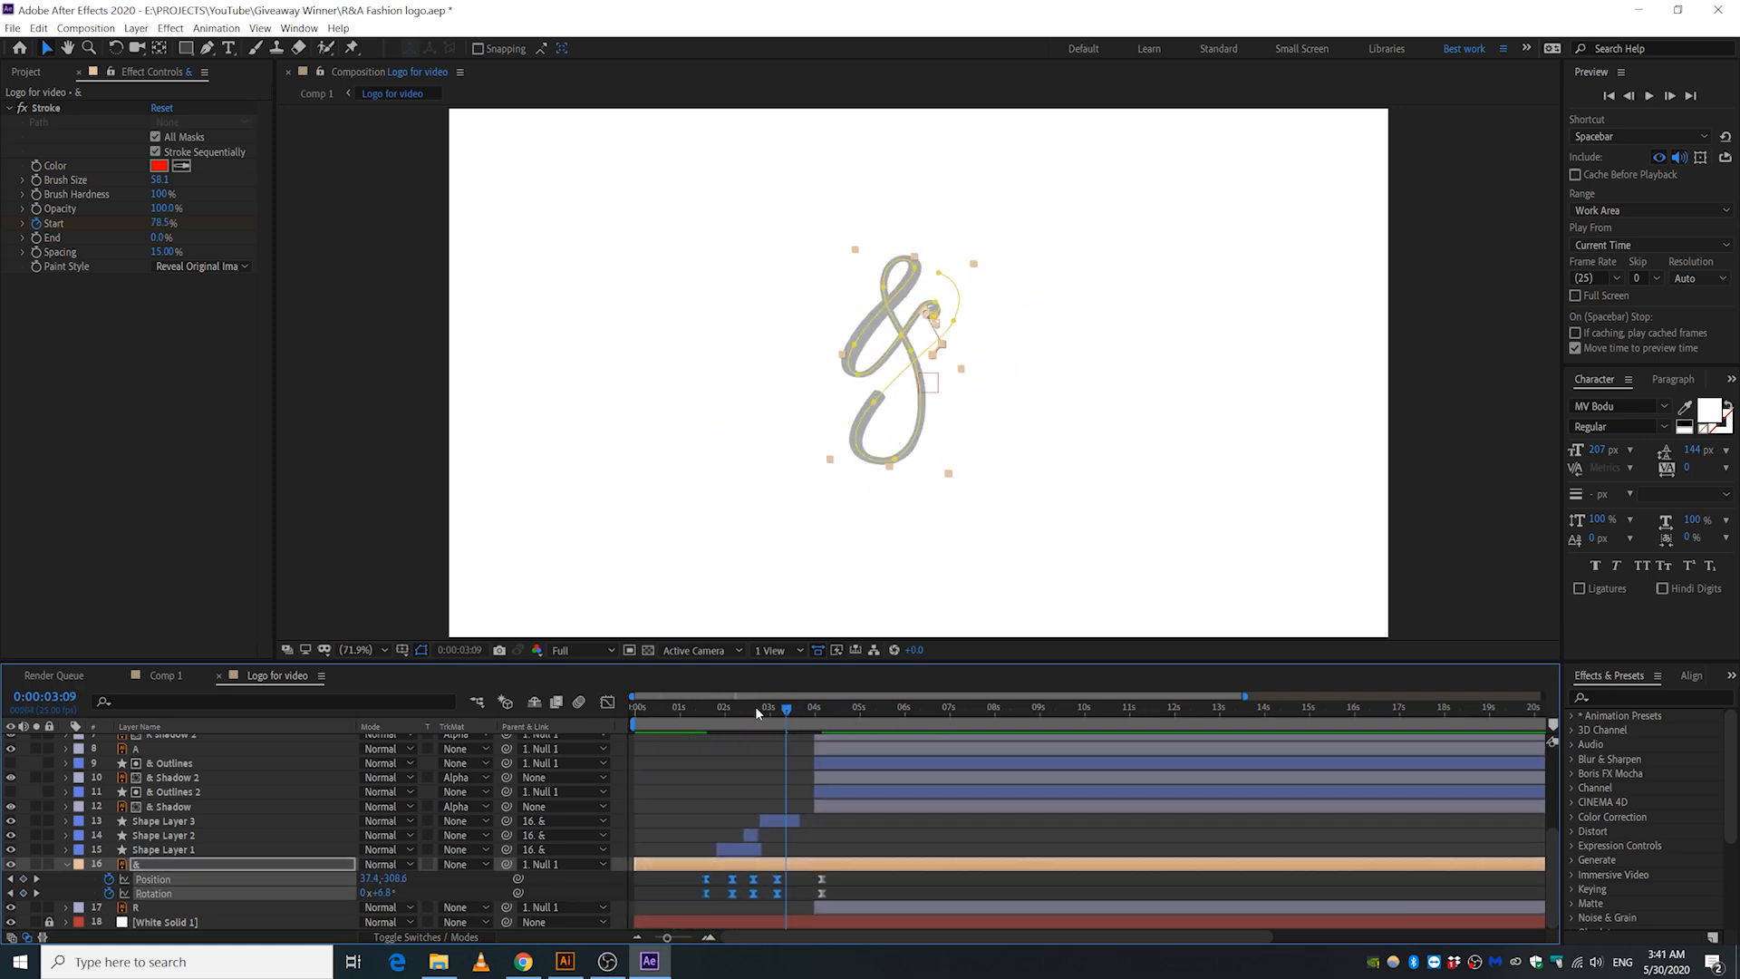
Replay the animation and move the starts of the R, A and shadow layers to 0:00:03:16.
key("Home")
key("space")
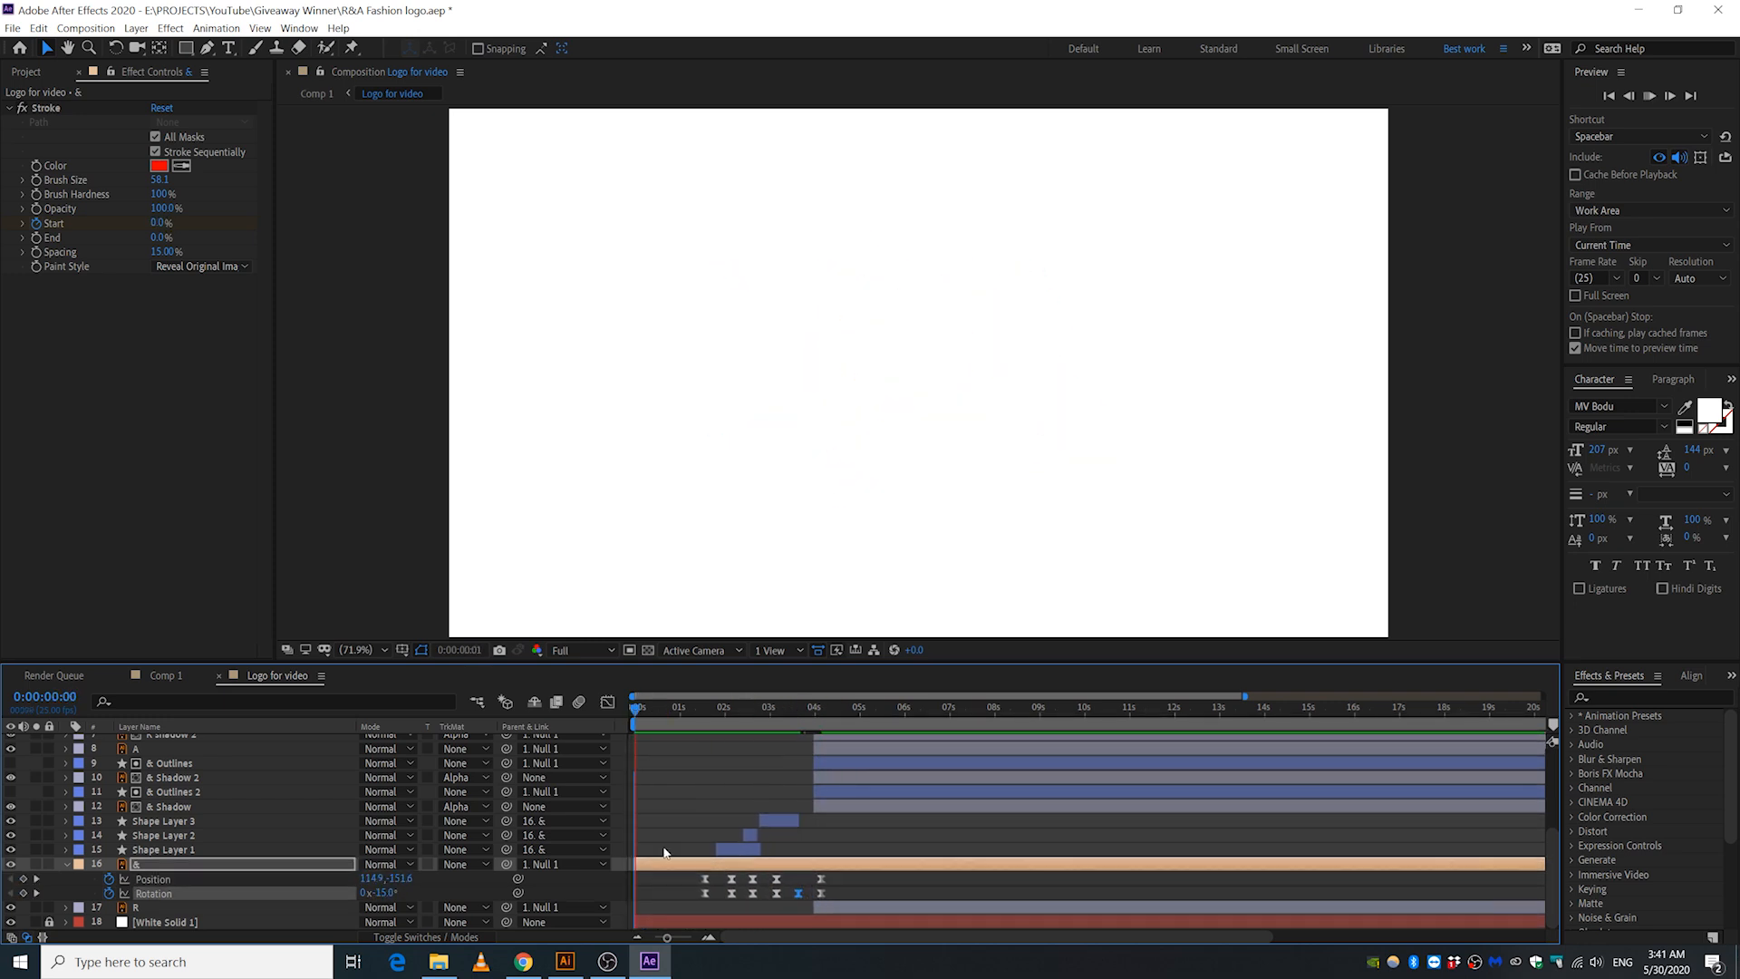
left_click_drag(794, 714, 798, 706)
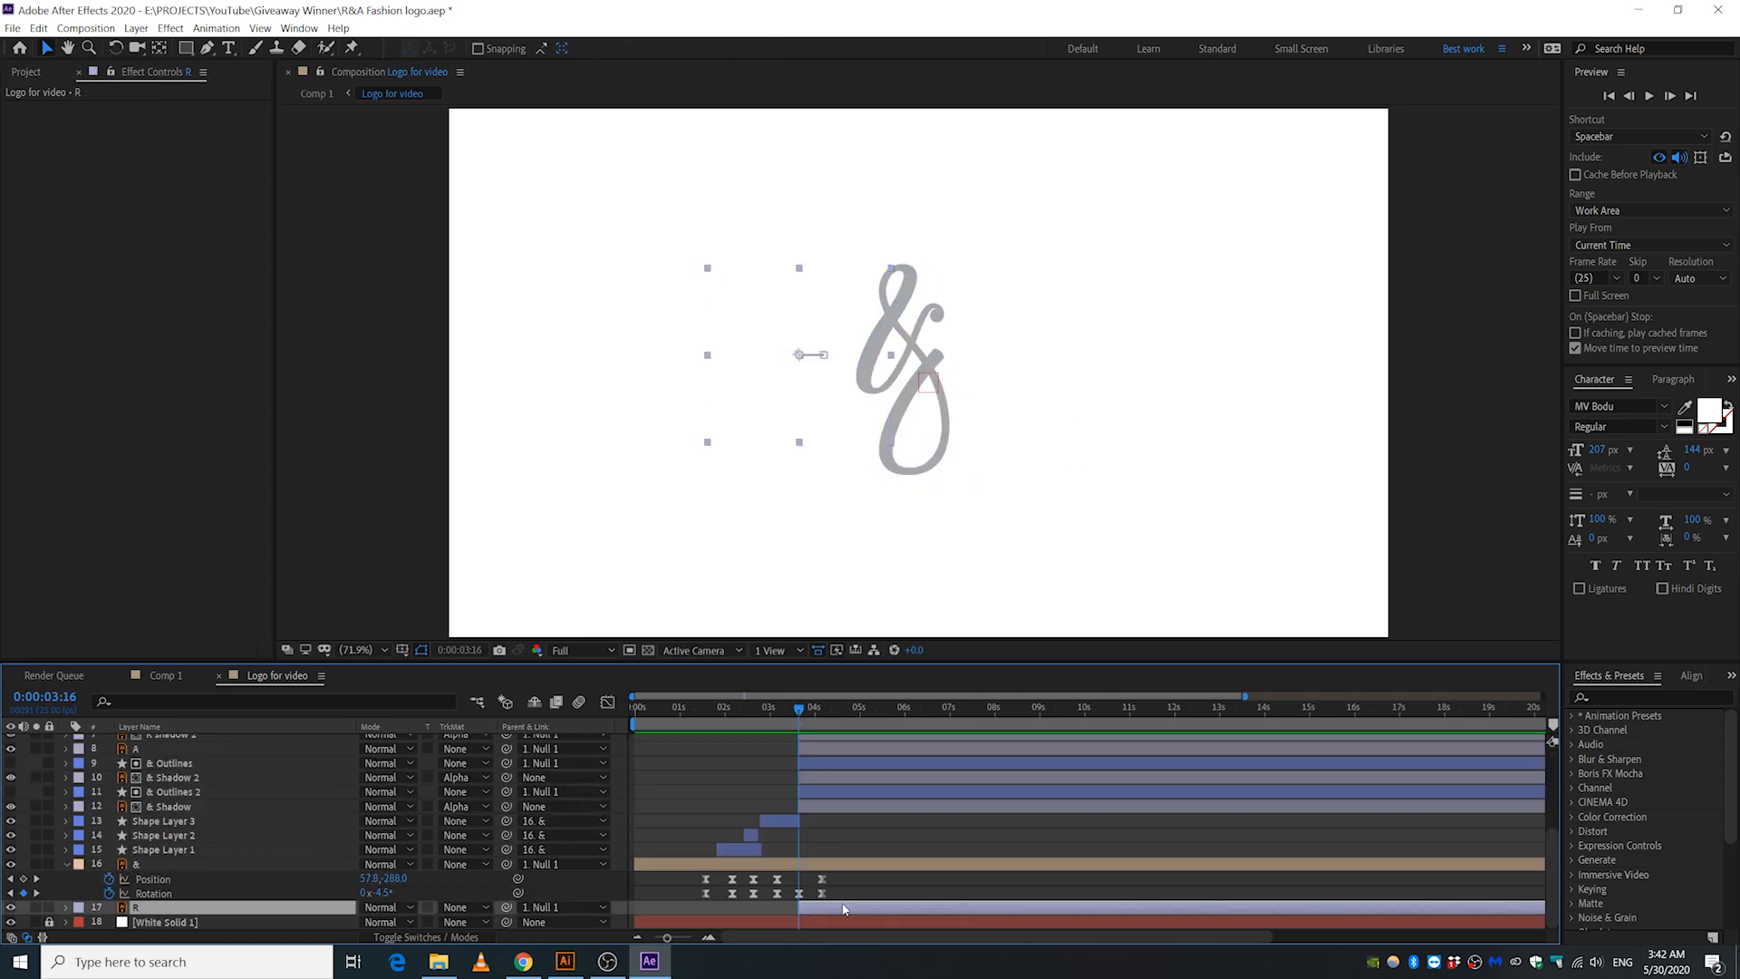